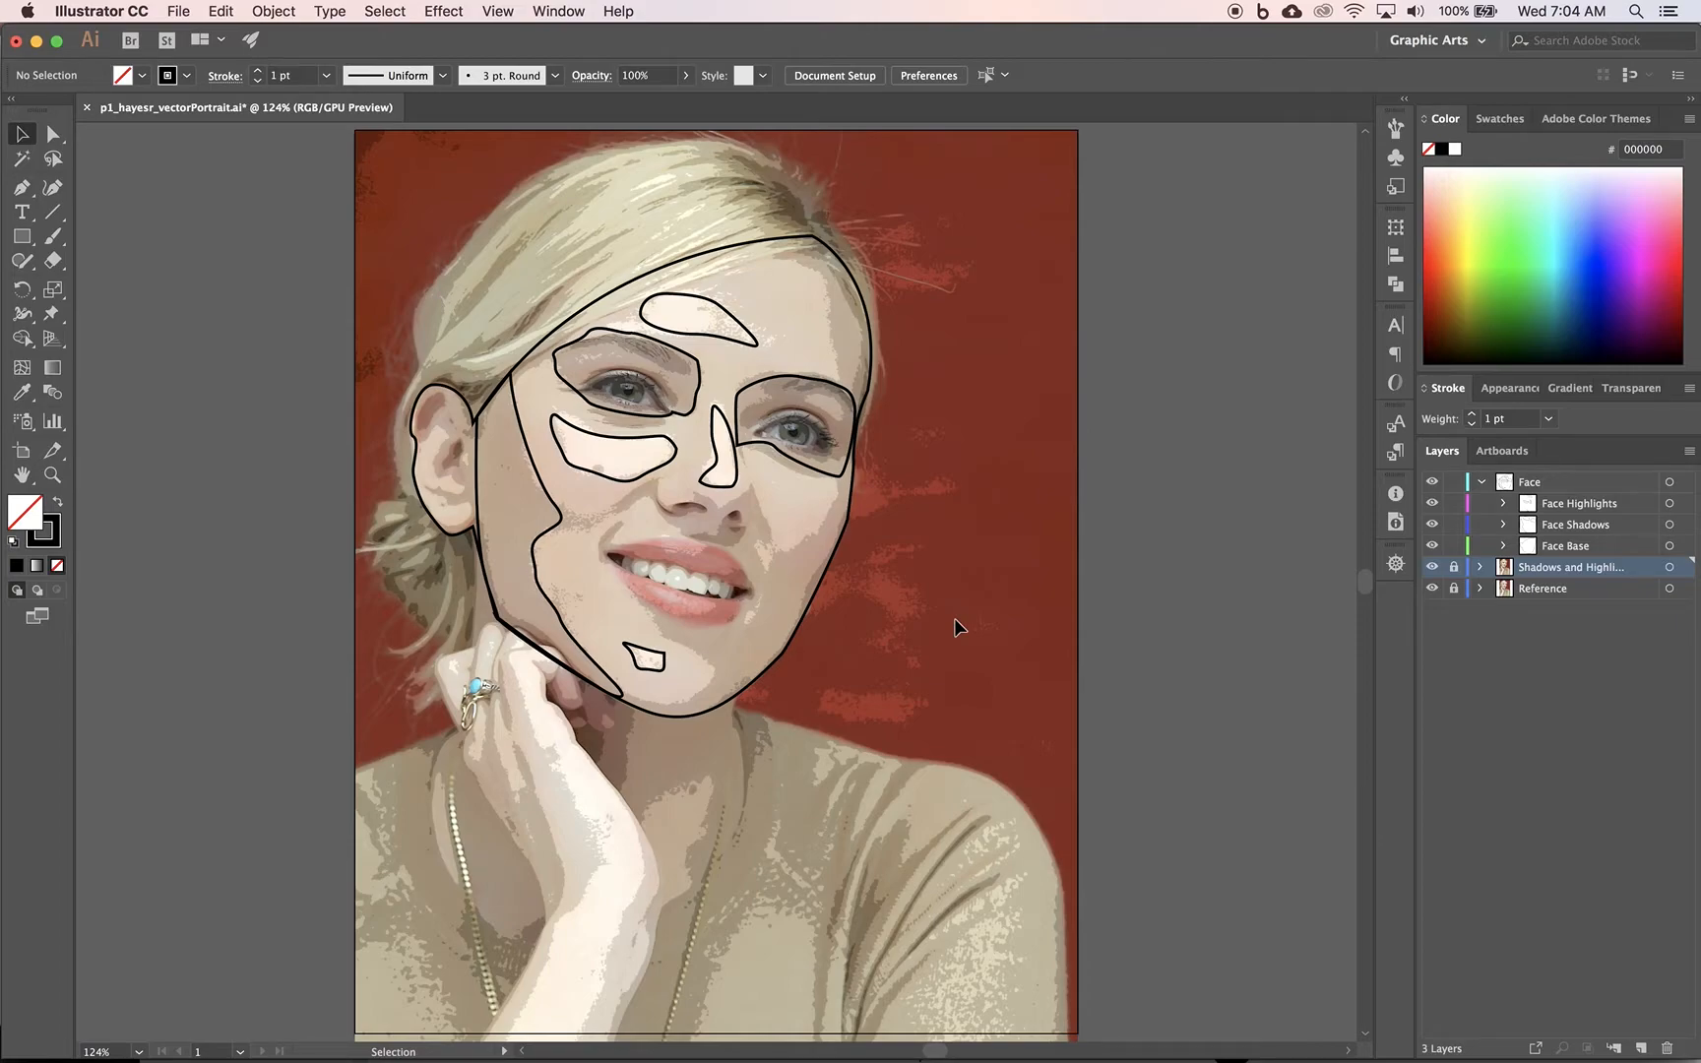
Step: Hide the Shadows and Highlights layer and add a new layer above it named Skin Tones
{"action": "left_click", "coordinate": [1454, 568]}
{"action": "left_click", "coordinate": [1432, 568]}
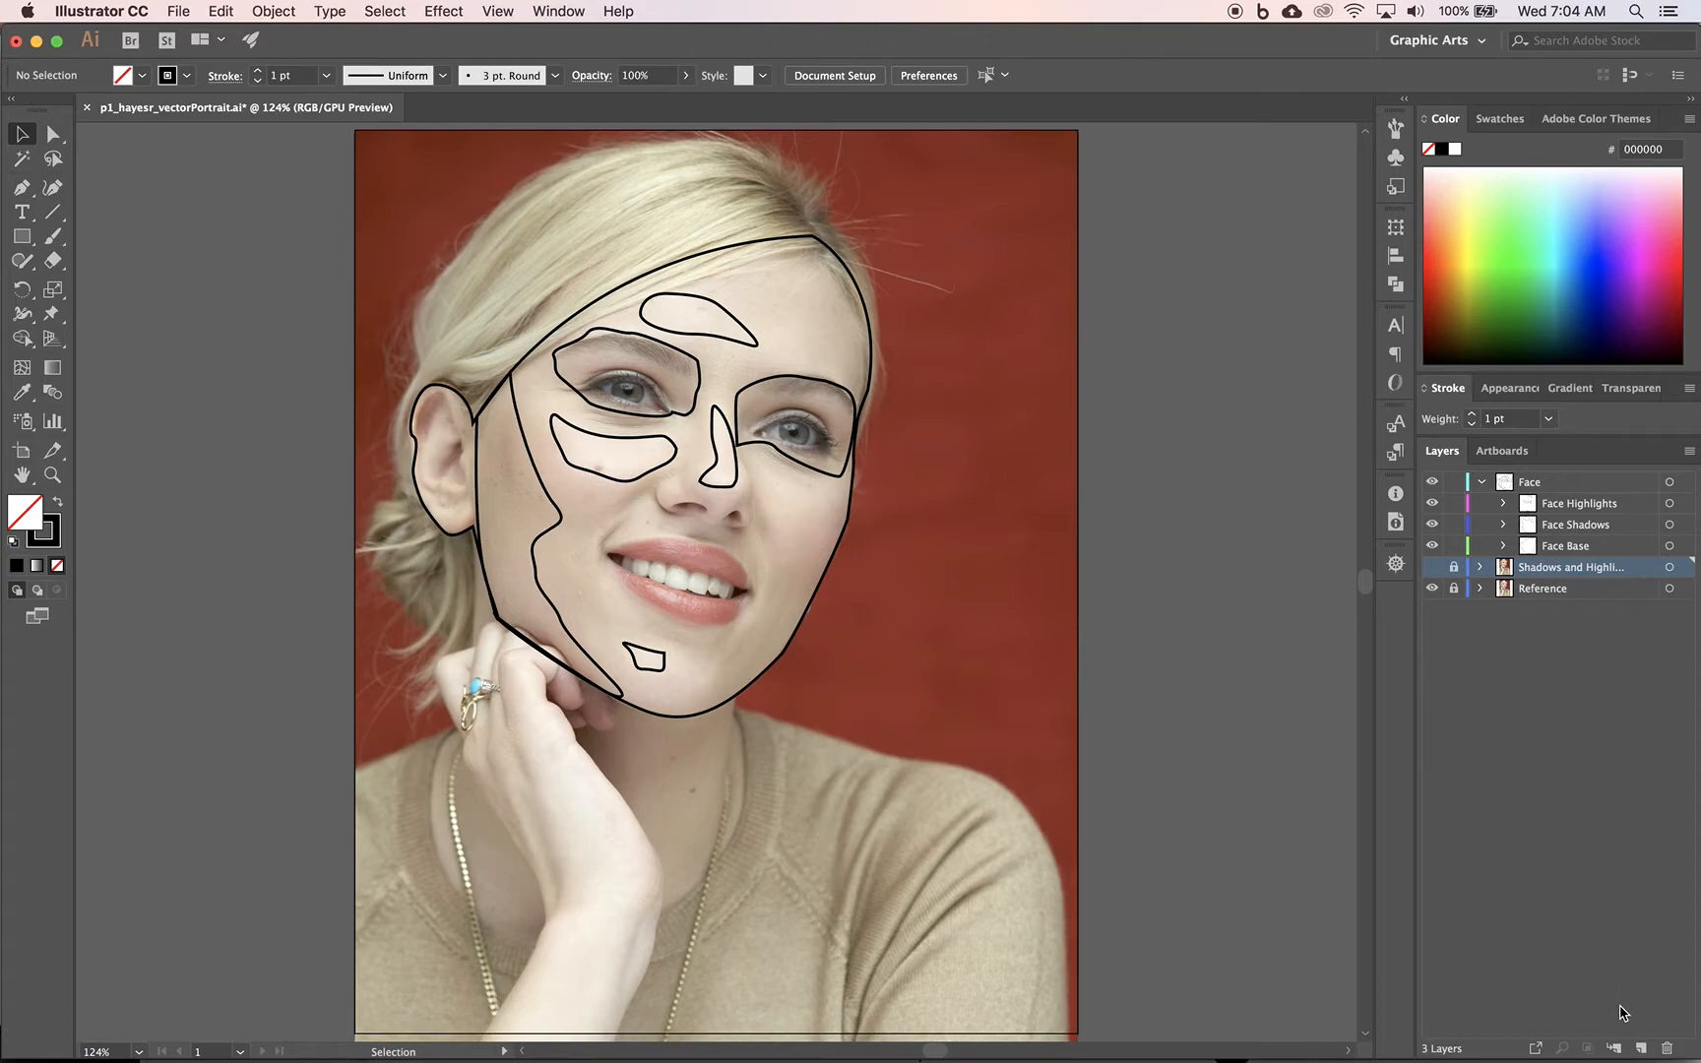
{"action": "left_click", "coordinate": [1641, 1046]}
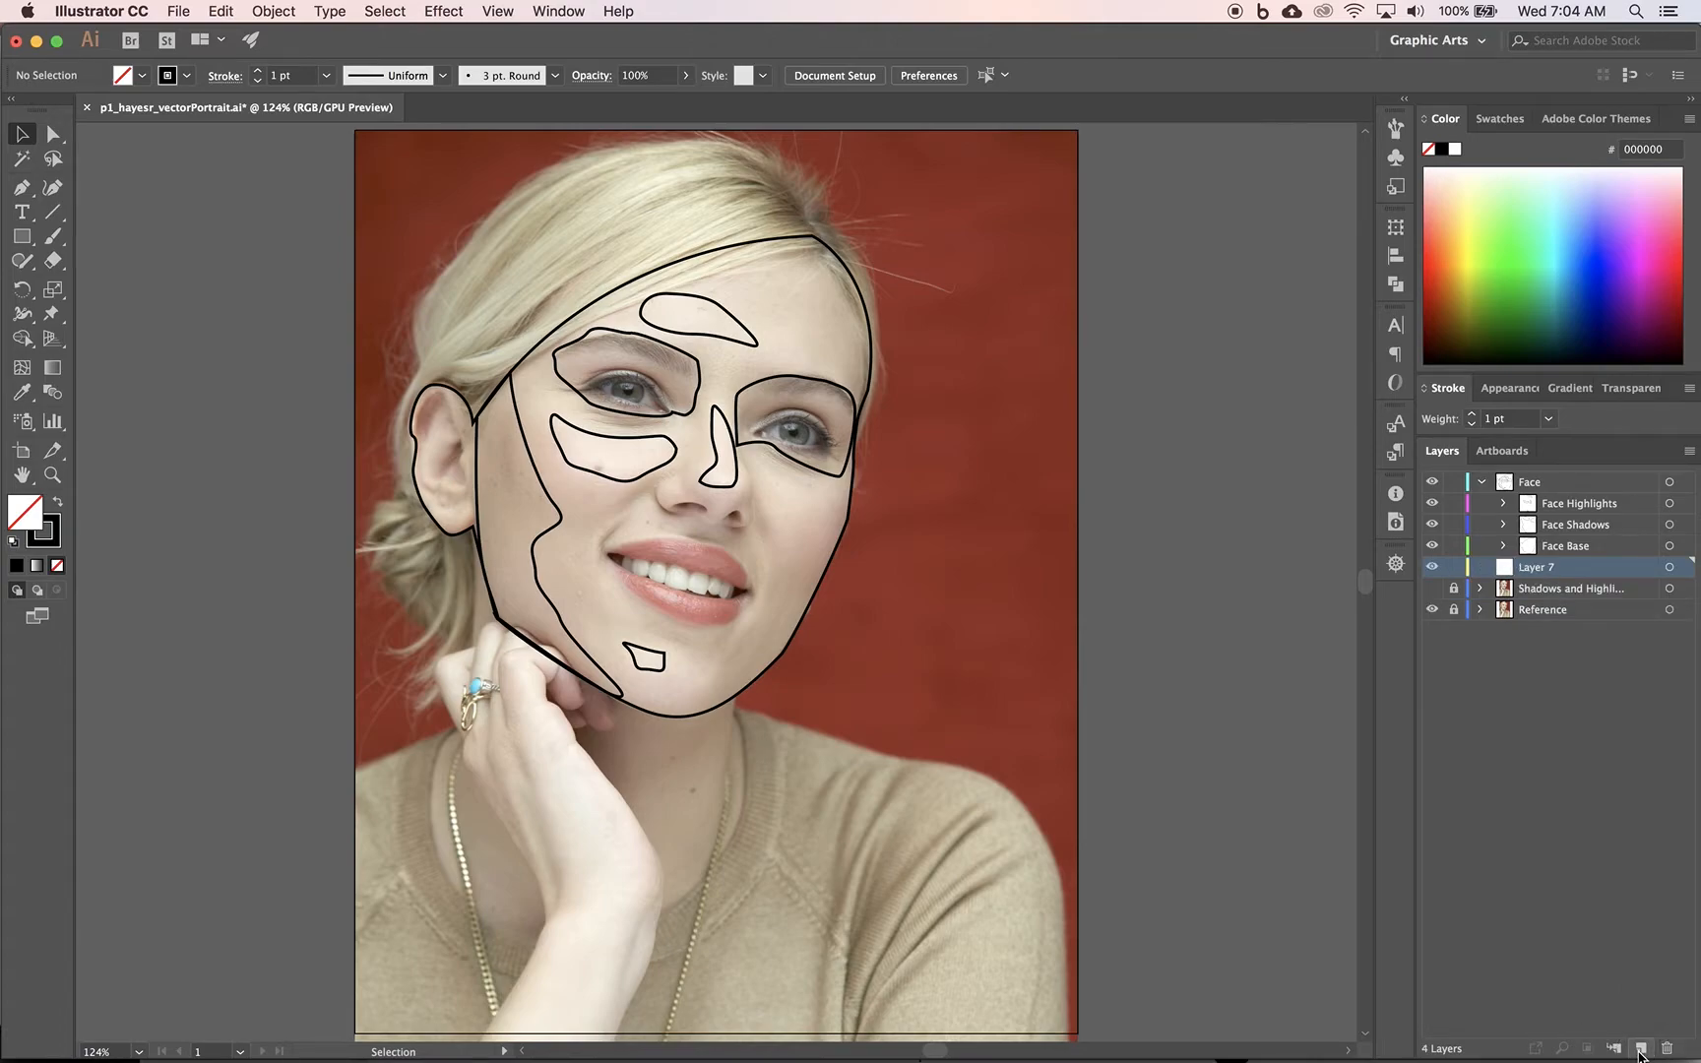
{"action": "double_click", "coordinate": [1539, 568]}
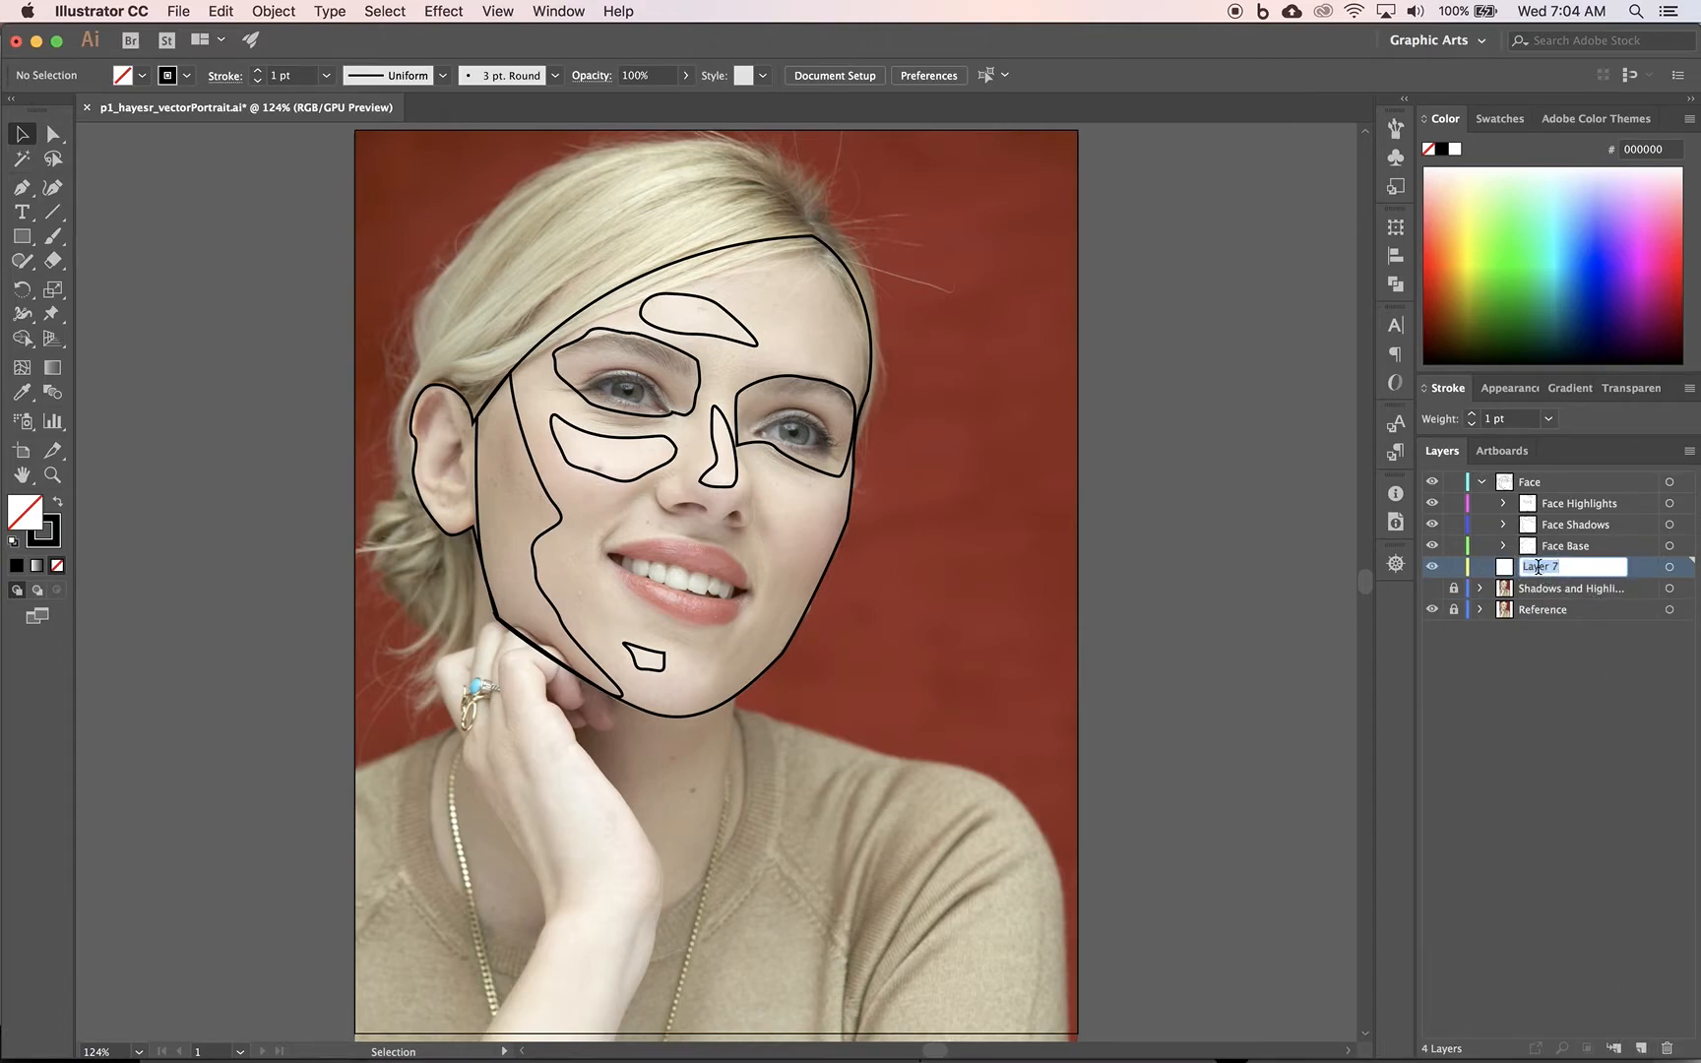
{"action": "type", "text": "Skin Tones"}
{"action": "key", "text": "Return"}
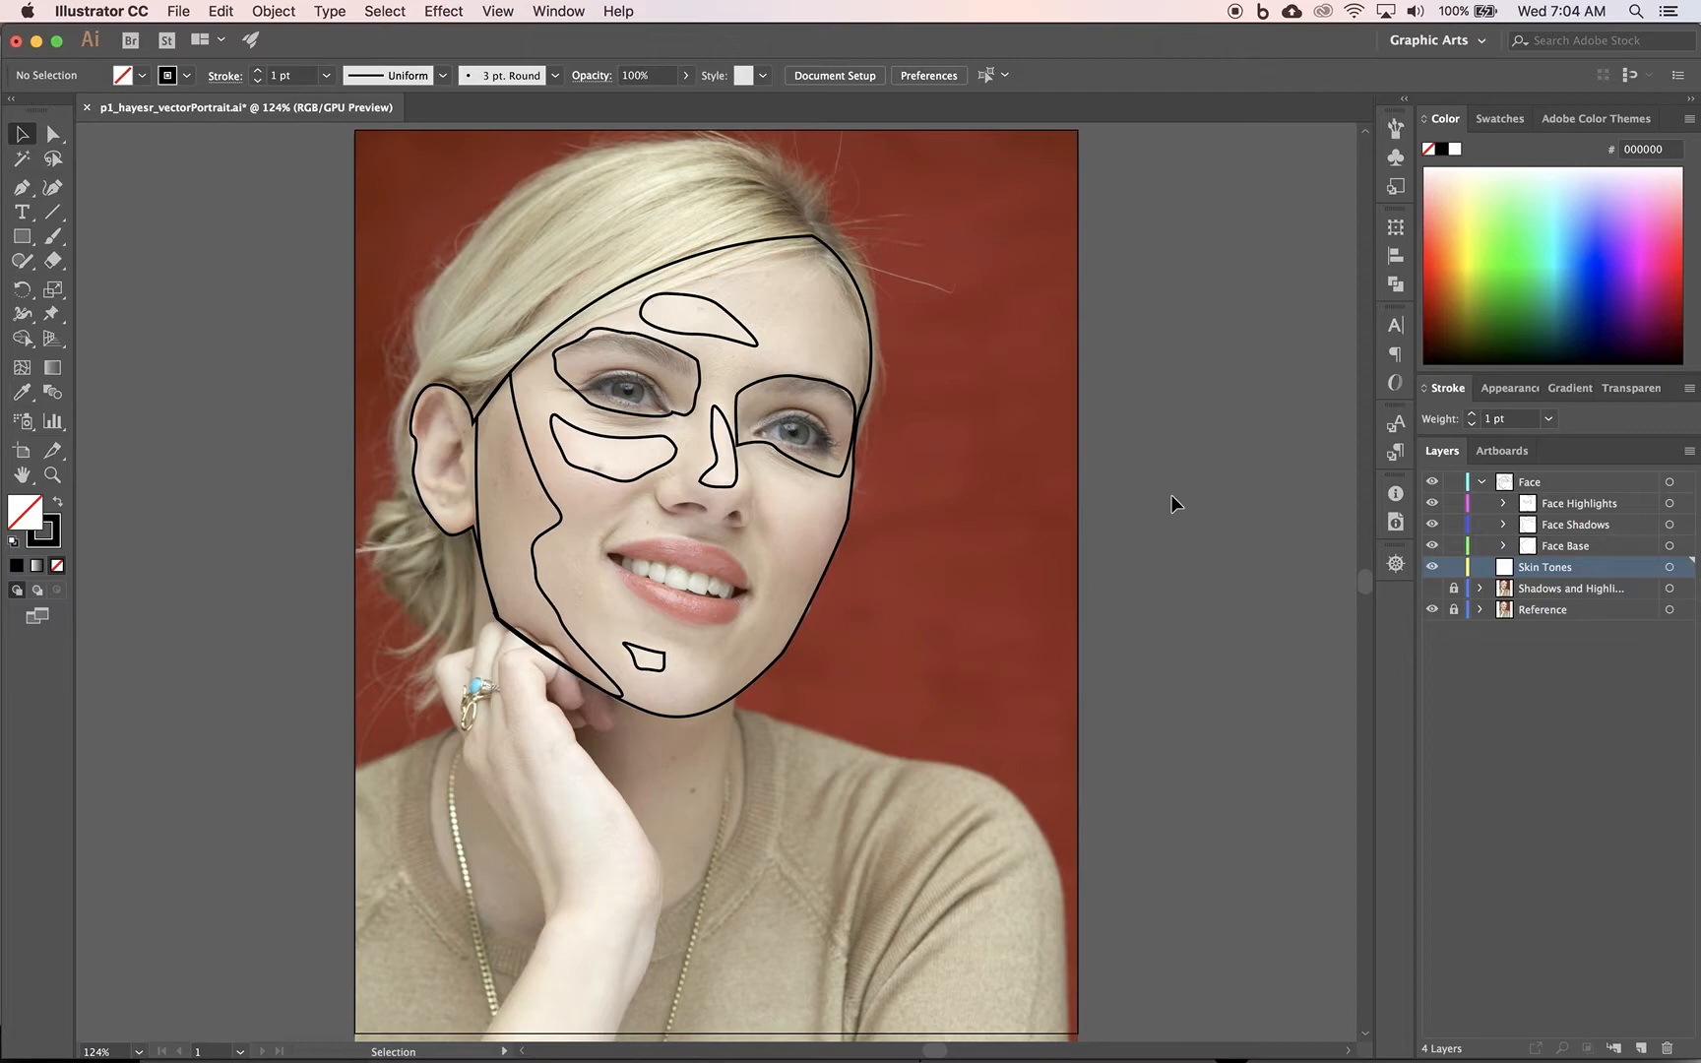
Step: Create a 1 in by 1 in square on the empty canvas beside the upper part of the portrait
{"action": "left_click", "coordinate": [22, 236]}
{"action": "left_click", "coordinate": [1203, 216]}
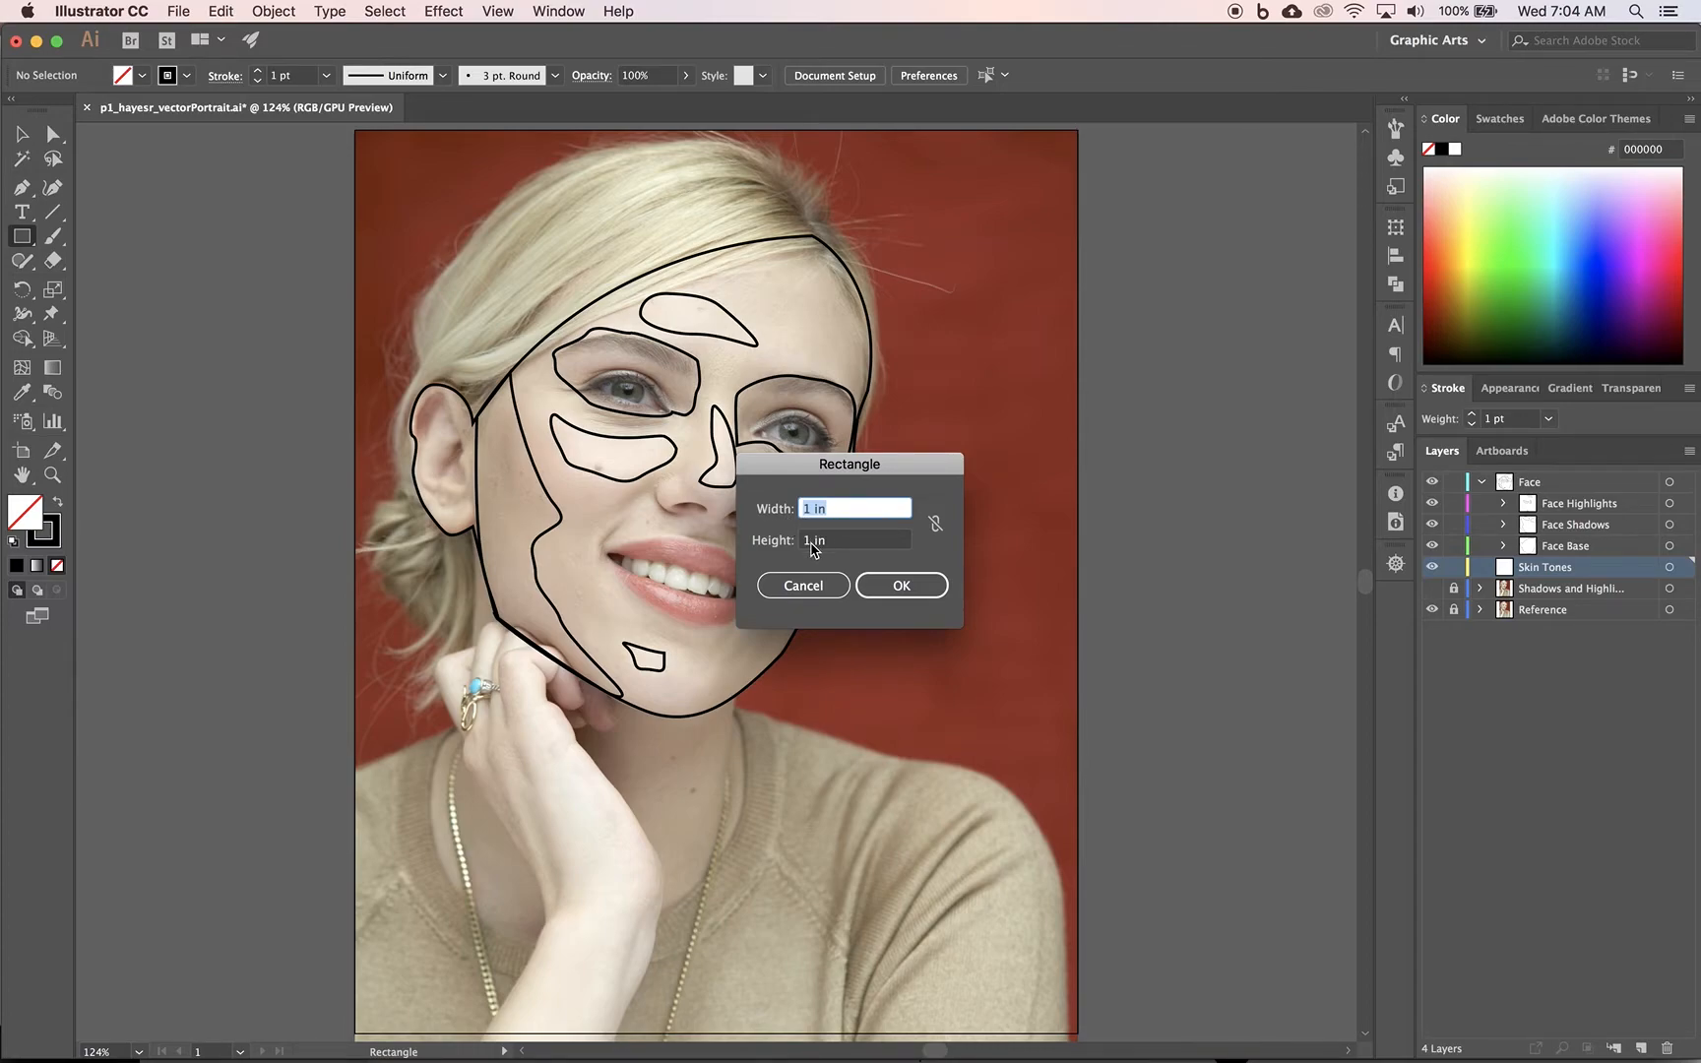
{"action": "left_click", "coordinate": [908, 586]}
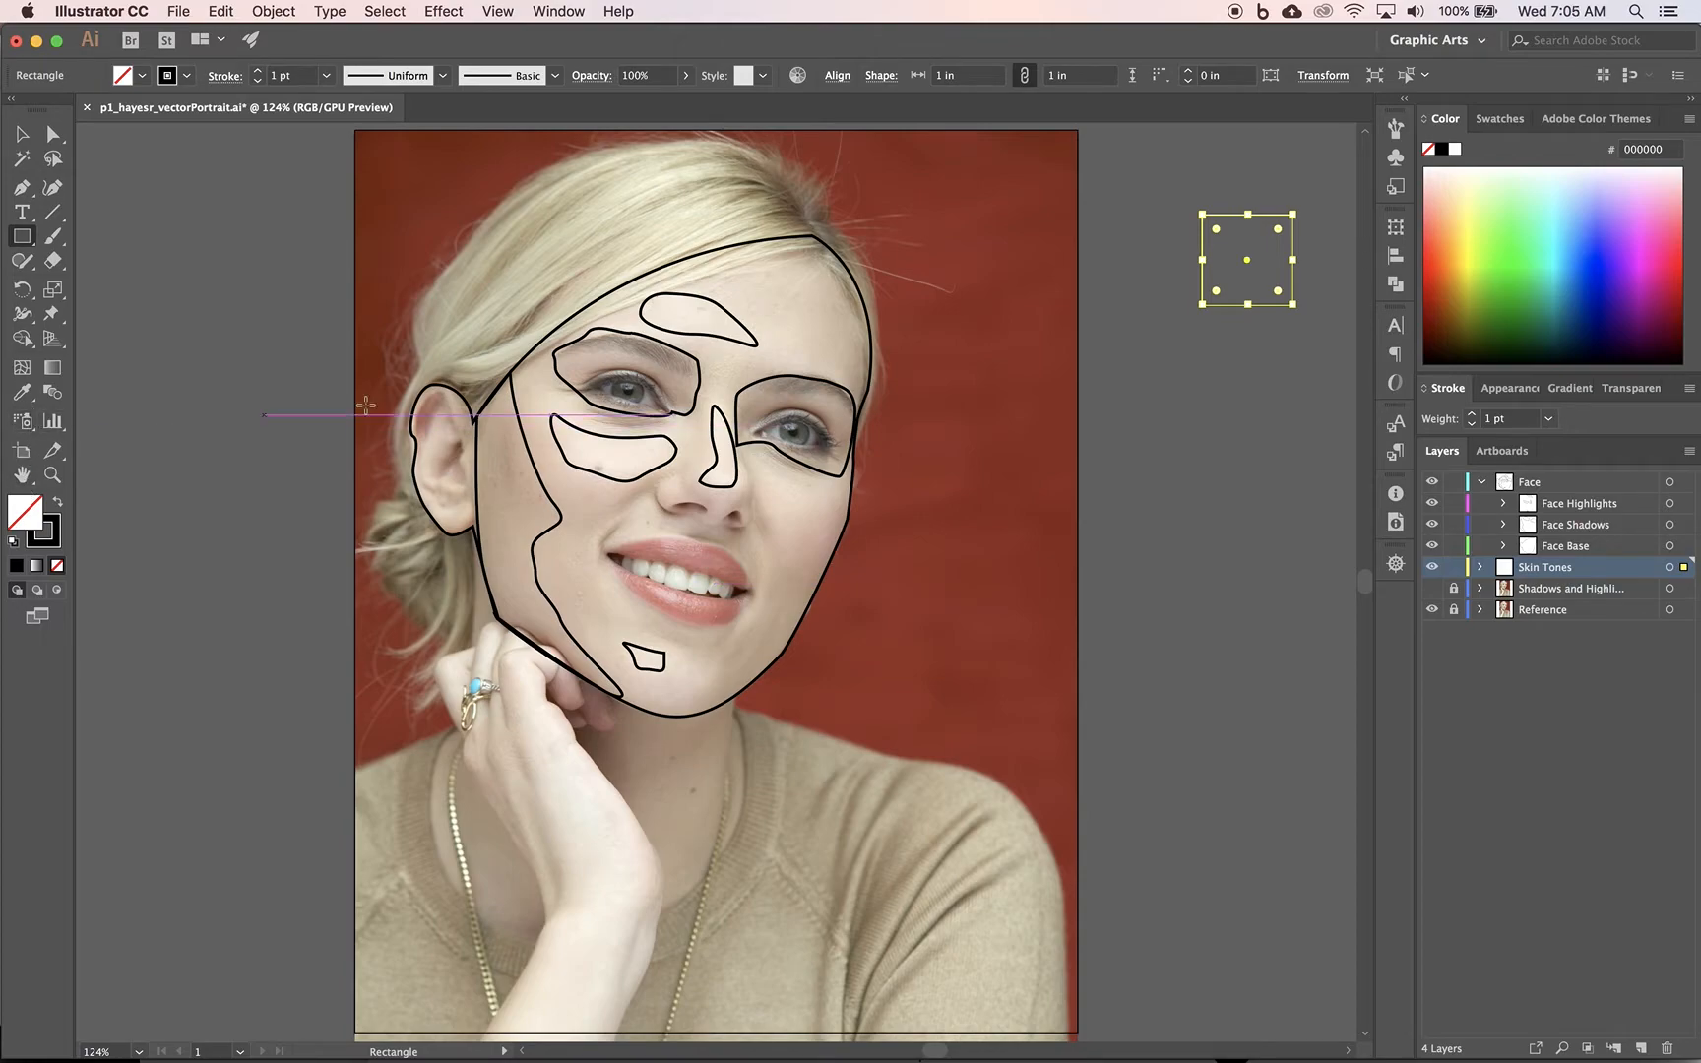
Step: Set the Eyedropper's raster sample size to 3 x 3 Average
{"action": "left_click", "coordinate": [20, 399]}
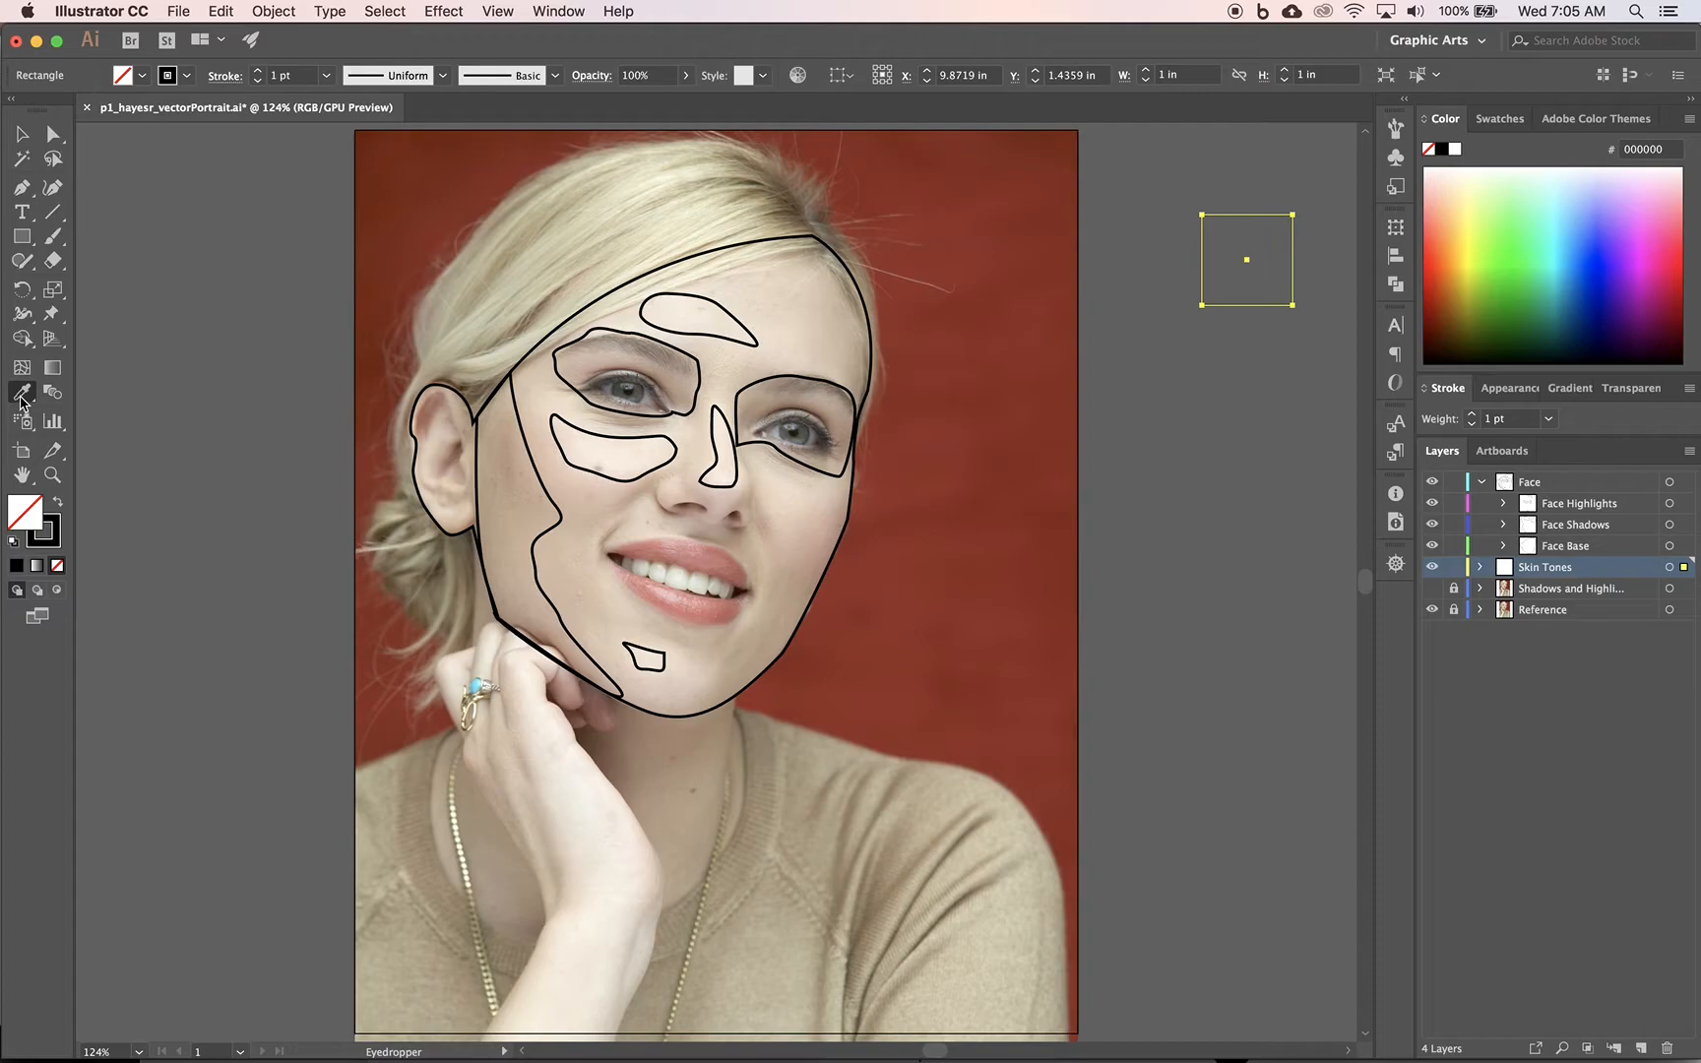
{"action": "double_click", "coordinate": [21, 399]}
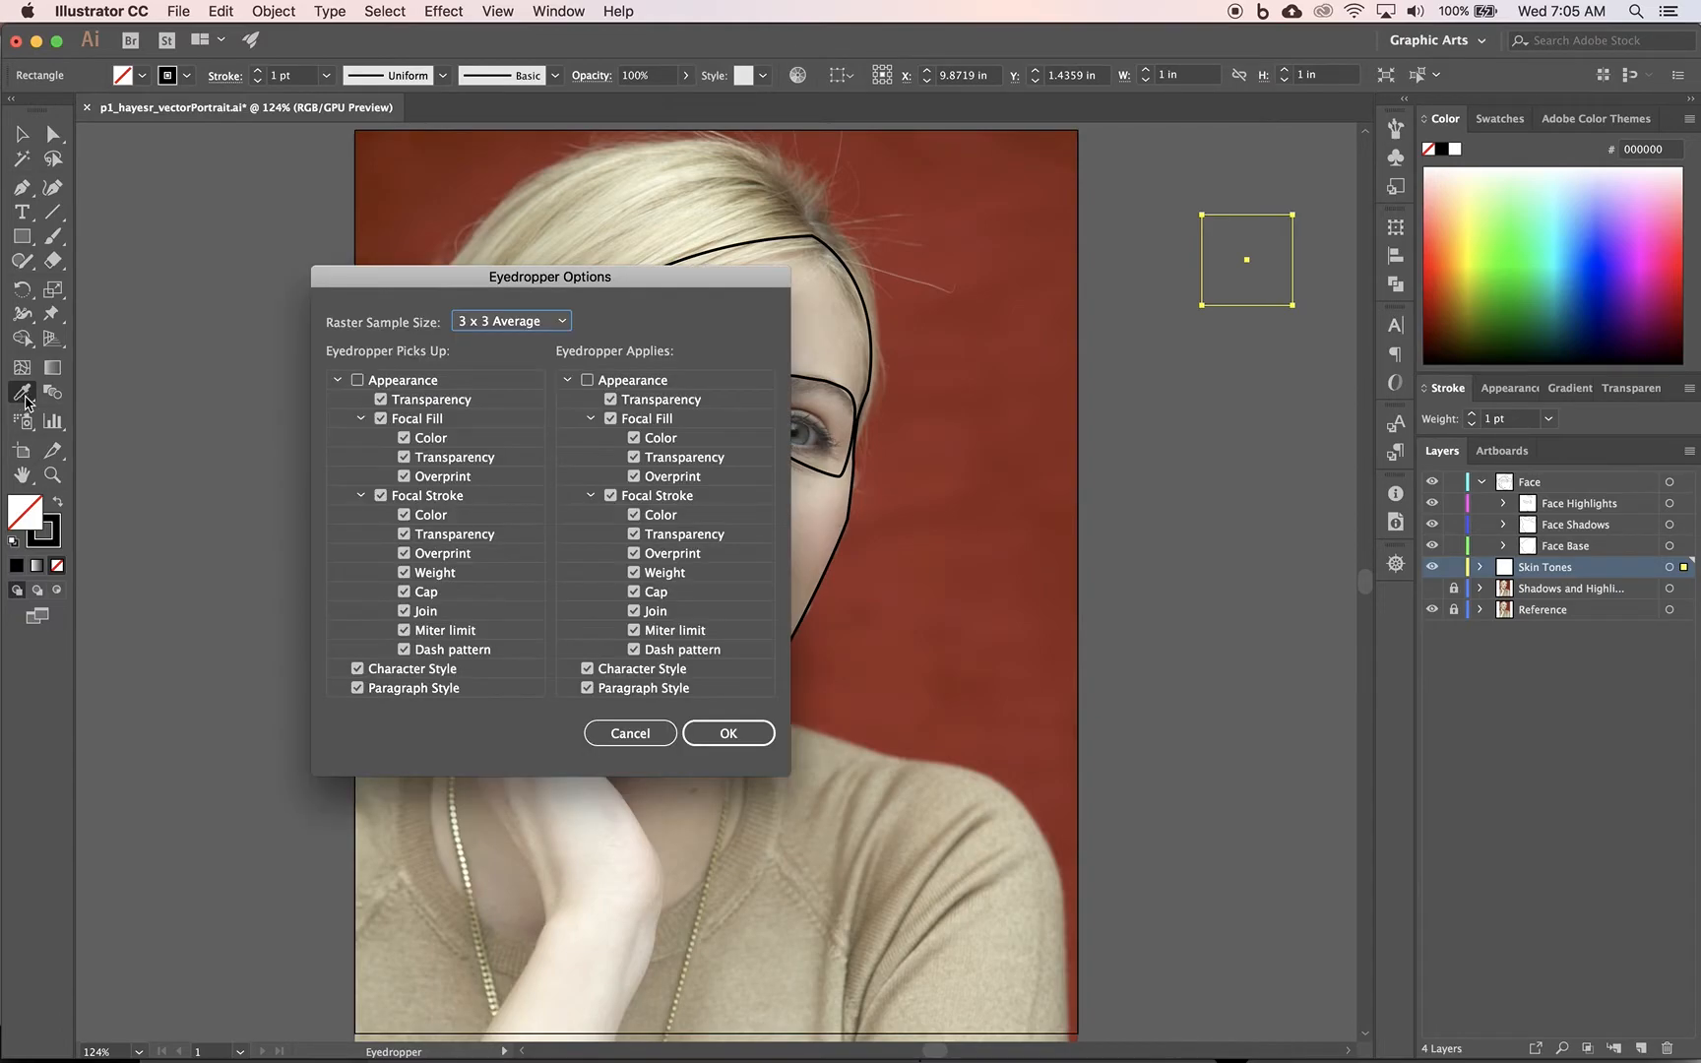
{"action": "left_click", "coordinate": [505, 323]}
{"action": "left_click", "coordinate": [511, 343]}
{"action": "left_click", "coordinate": [567, 325]}
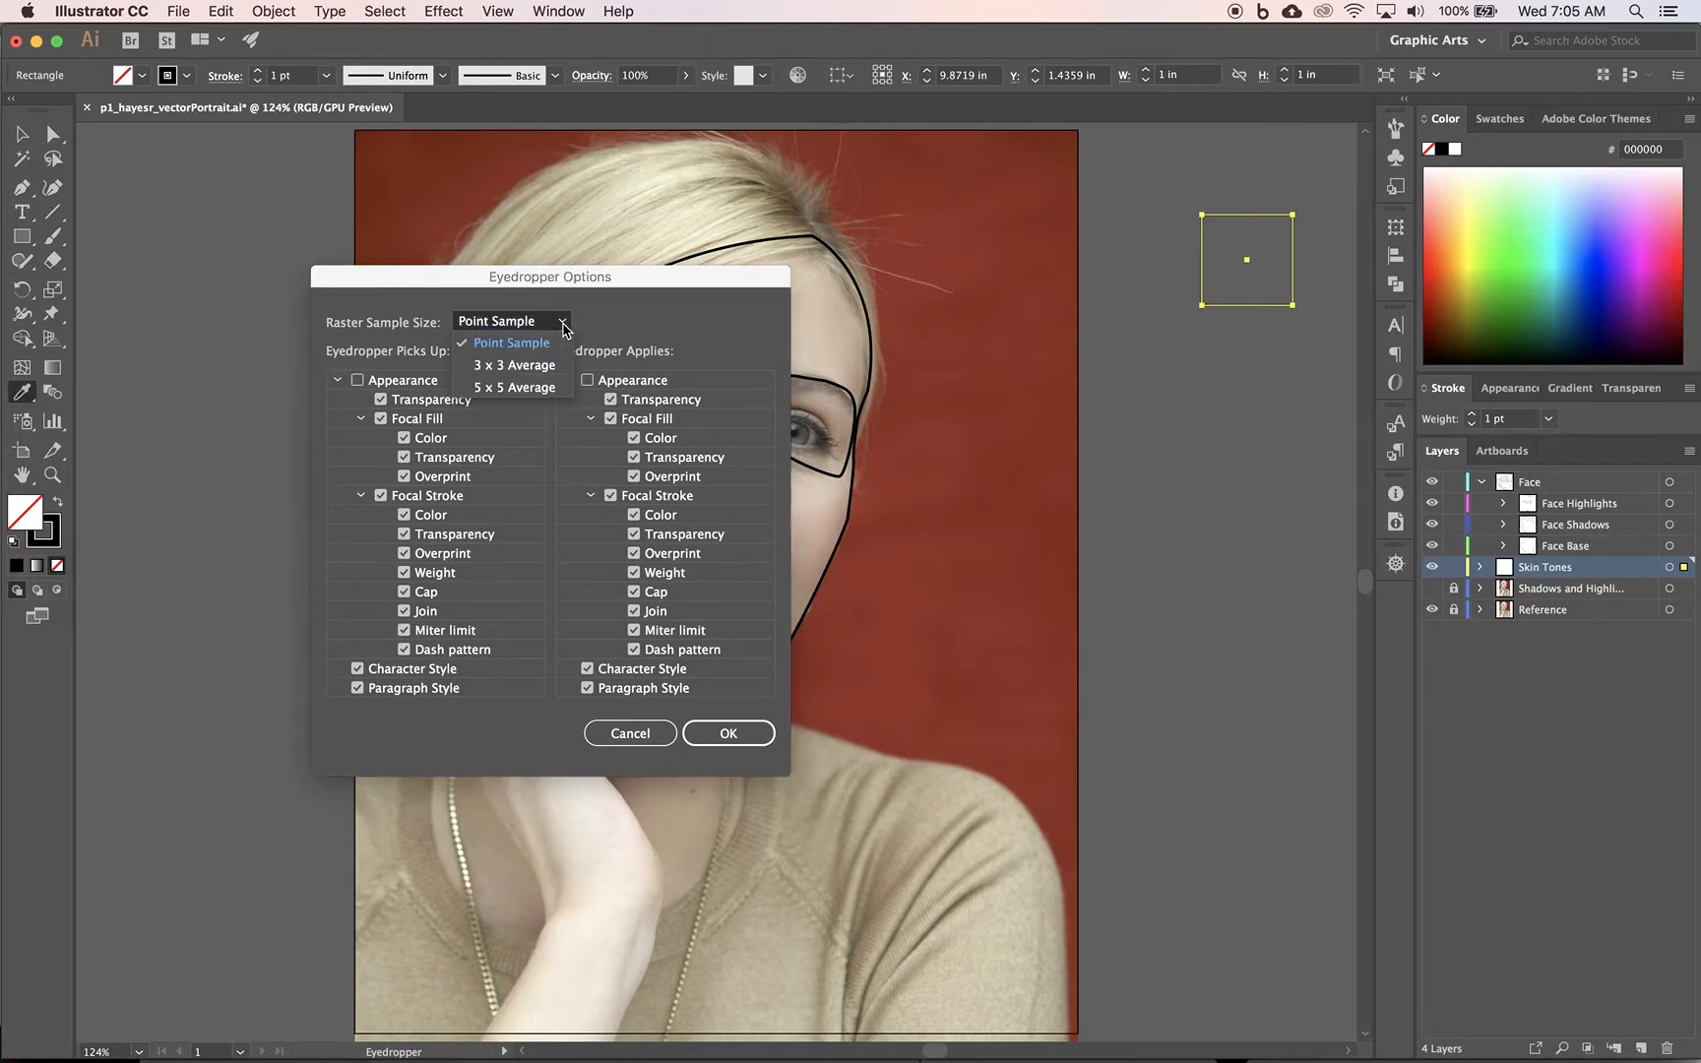
{"action": "left_click", "coordinate": [521, 372]}
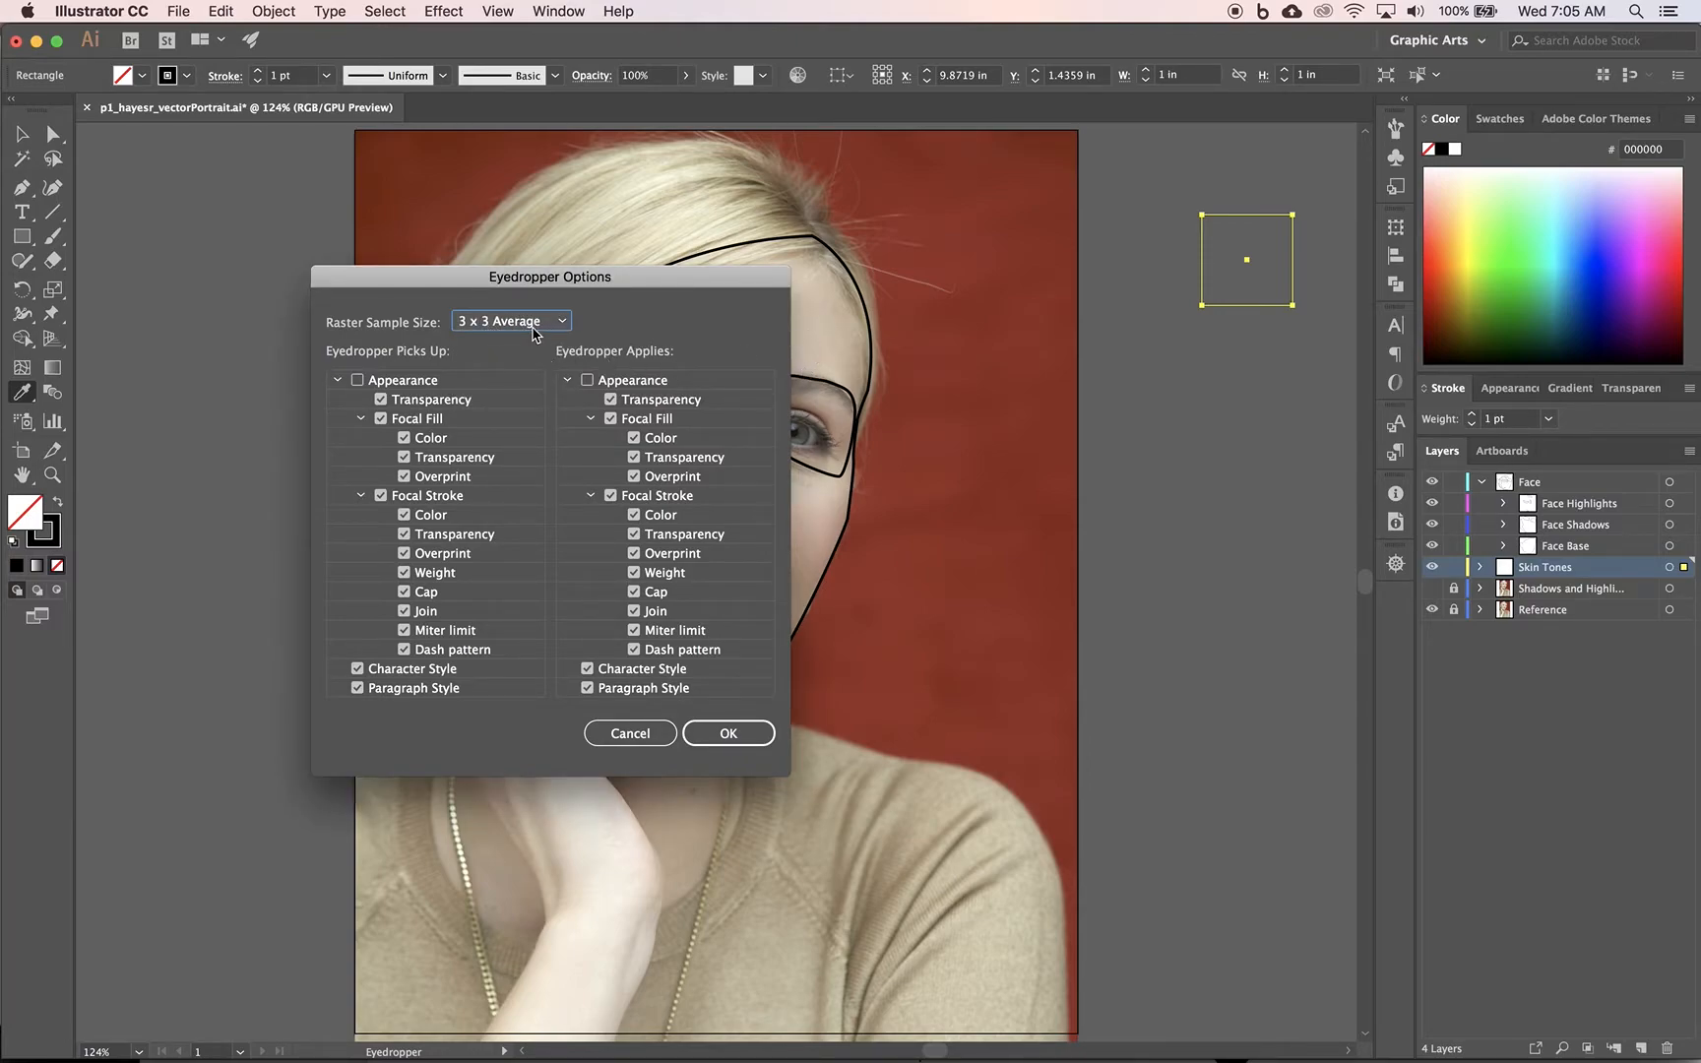
{"action": "left_click", "coordinate": [734, 734]}
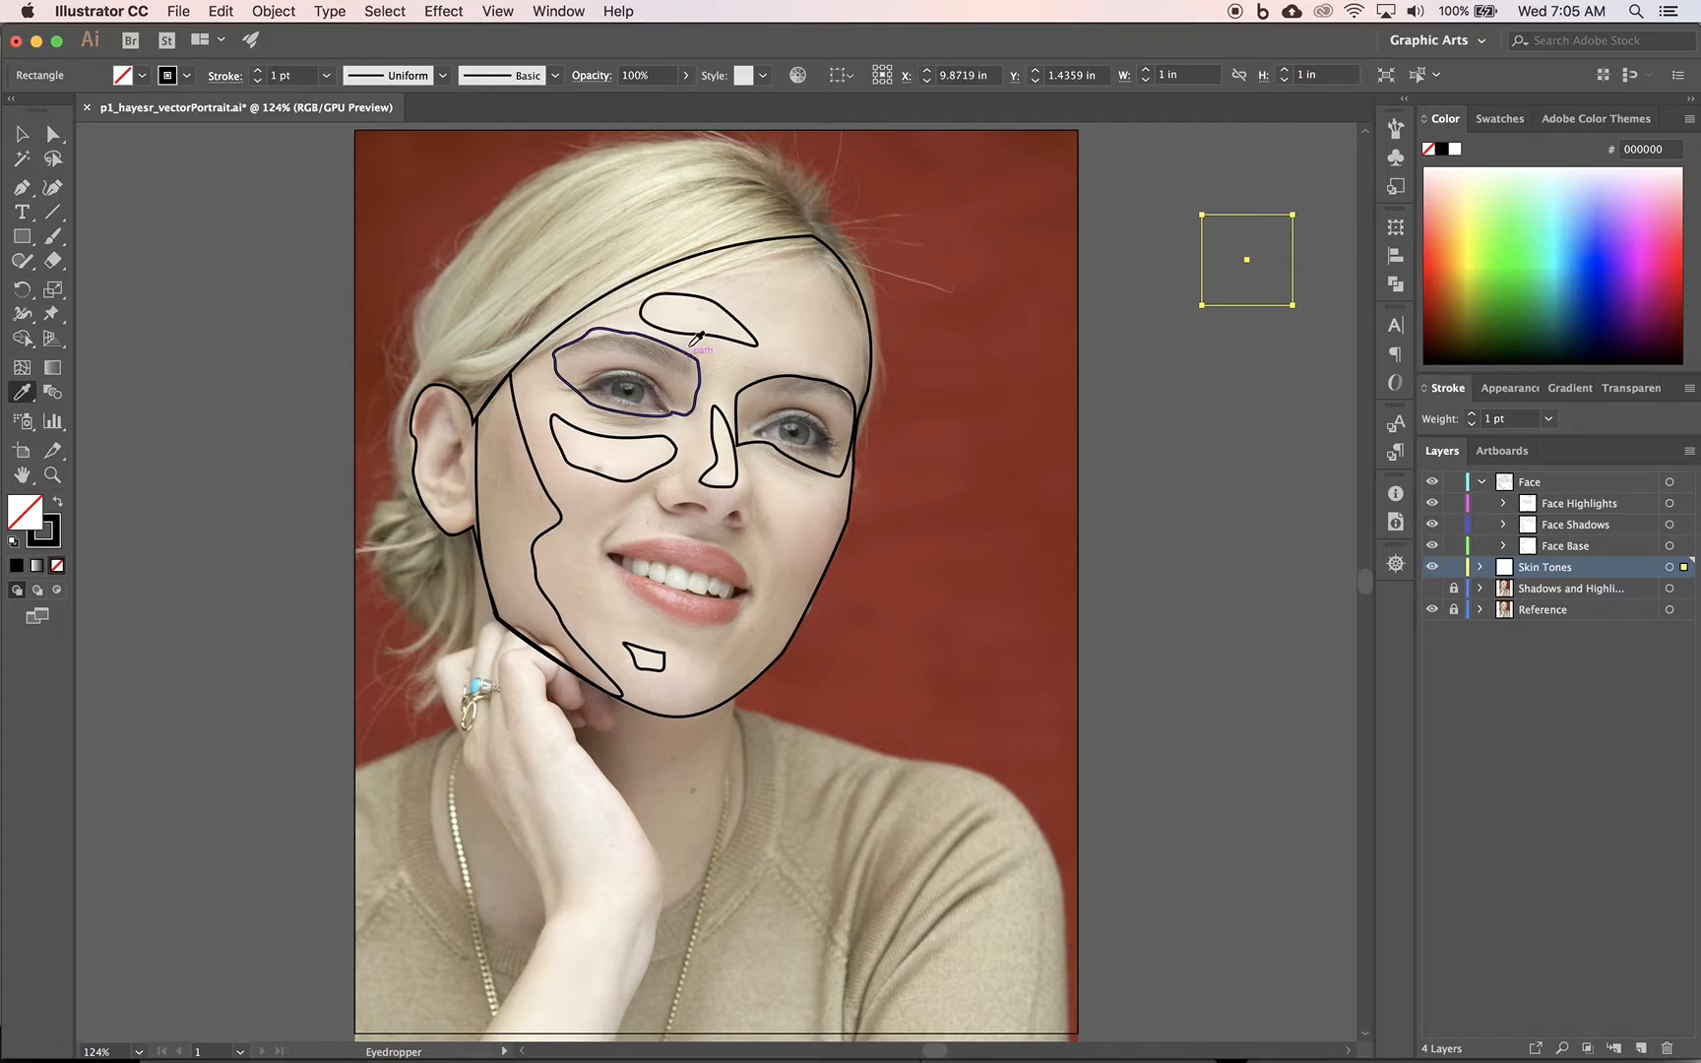
Step: Fill the square with the highlight skin tone FBEEE1 sampled from the cheek highlight below the eye
{"action": "left_click", "coordinate": [626, 446]}
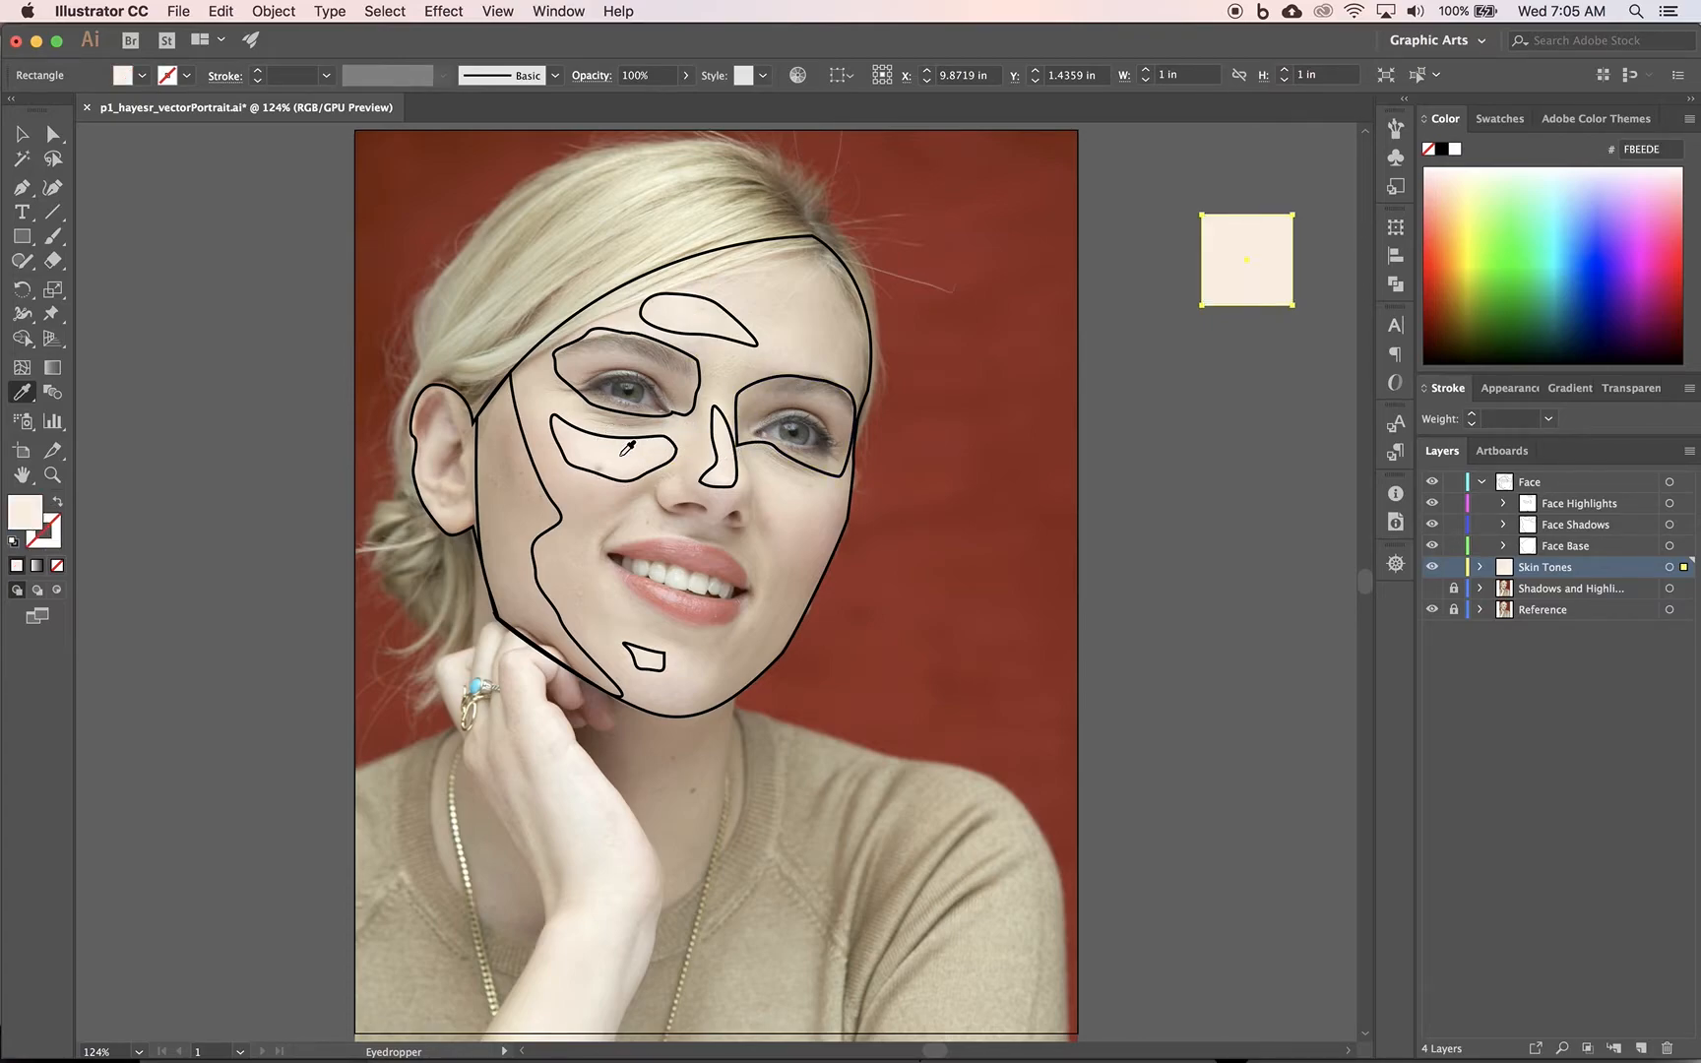
{"action": "left_click", "coordinate": [595, 444]}
{"action": "left_click", "coordinate": [632, 445]}
{"action": "left_click", "coordinate": [630, 448]}
{"action": "left_click", "coordinate": [625, 448]}
Step: Duplicate the square straight down near the artboard's lower edge and fill the copy with shadow tone C4A995 sampled from the shaded jaw
{"action": "left_click", "coordinate": [26, 136]}
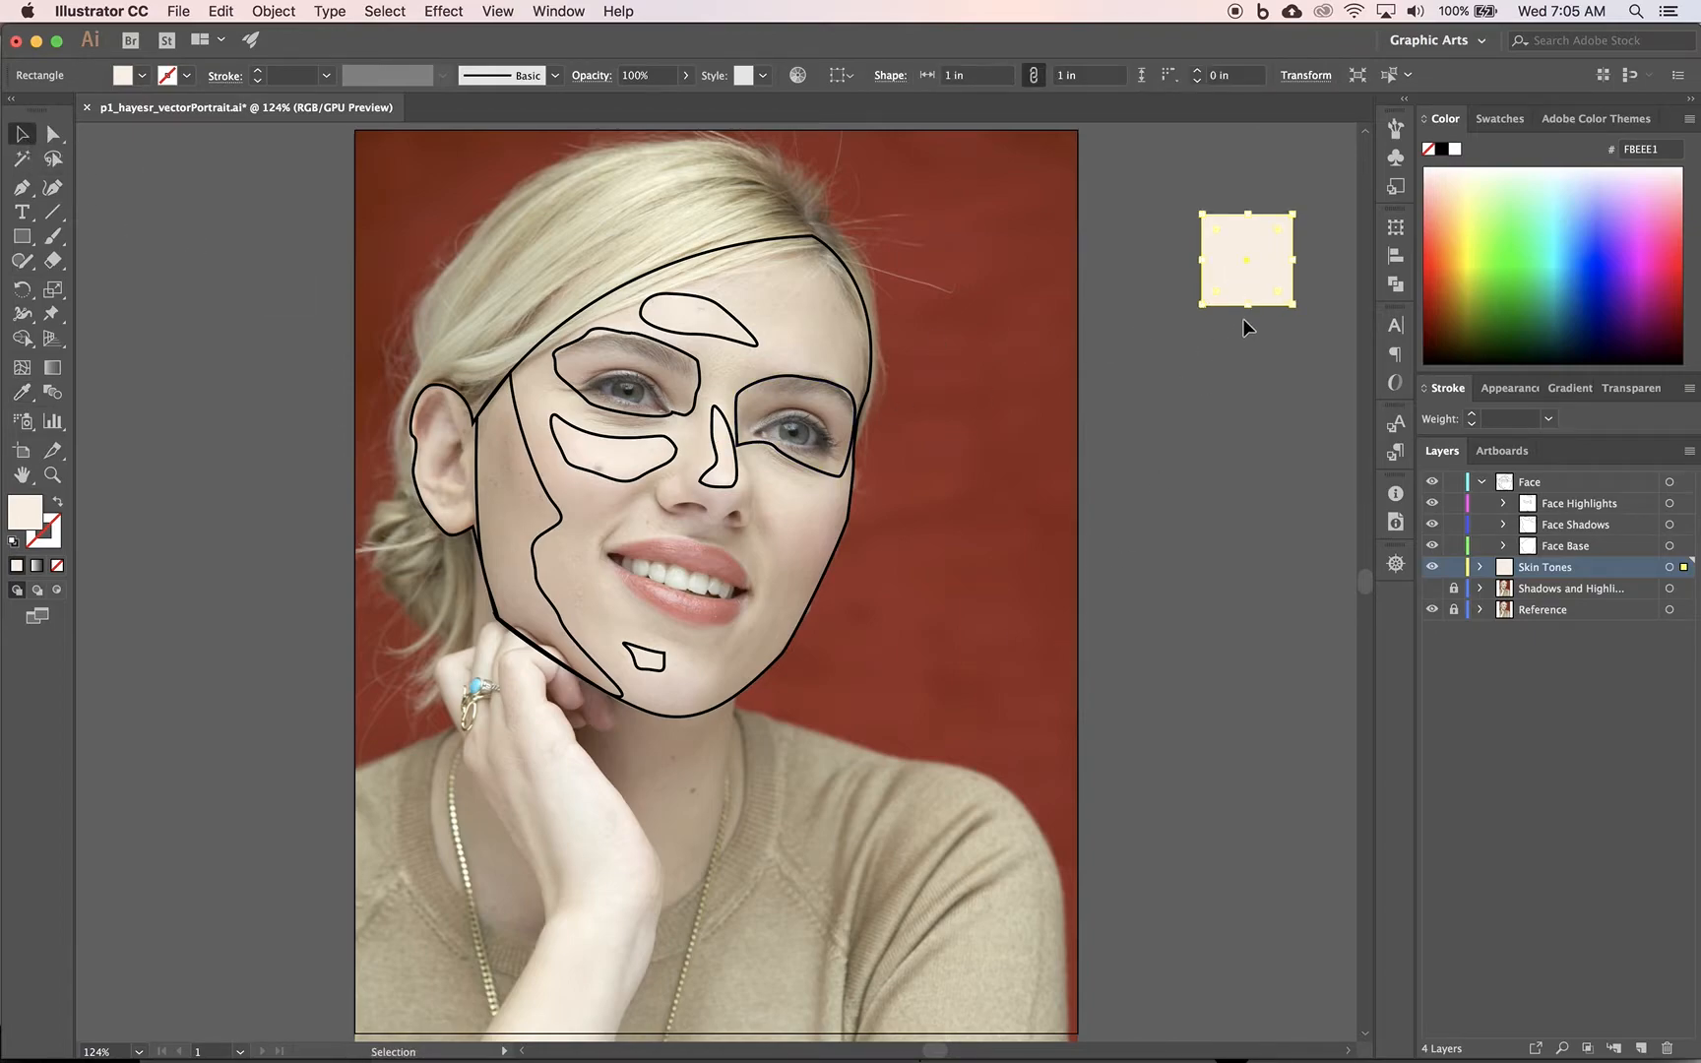
{"action": "left_click_drag", "start_coordinate": [1242, 296], "coordinate": [1285, 931]}
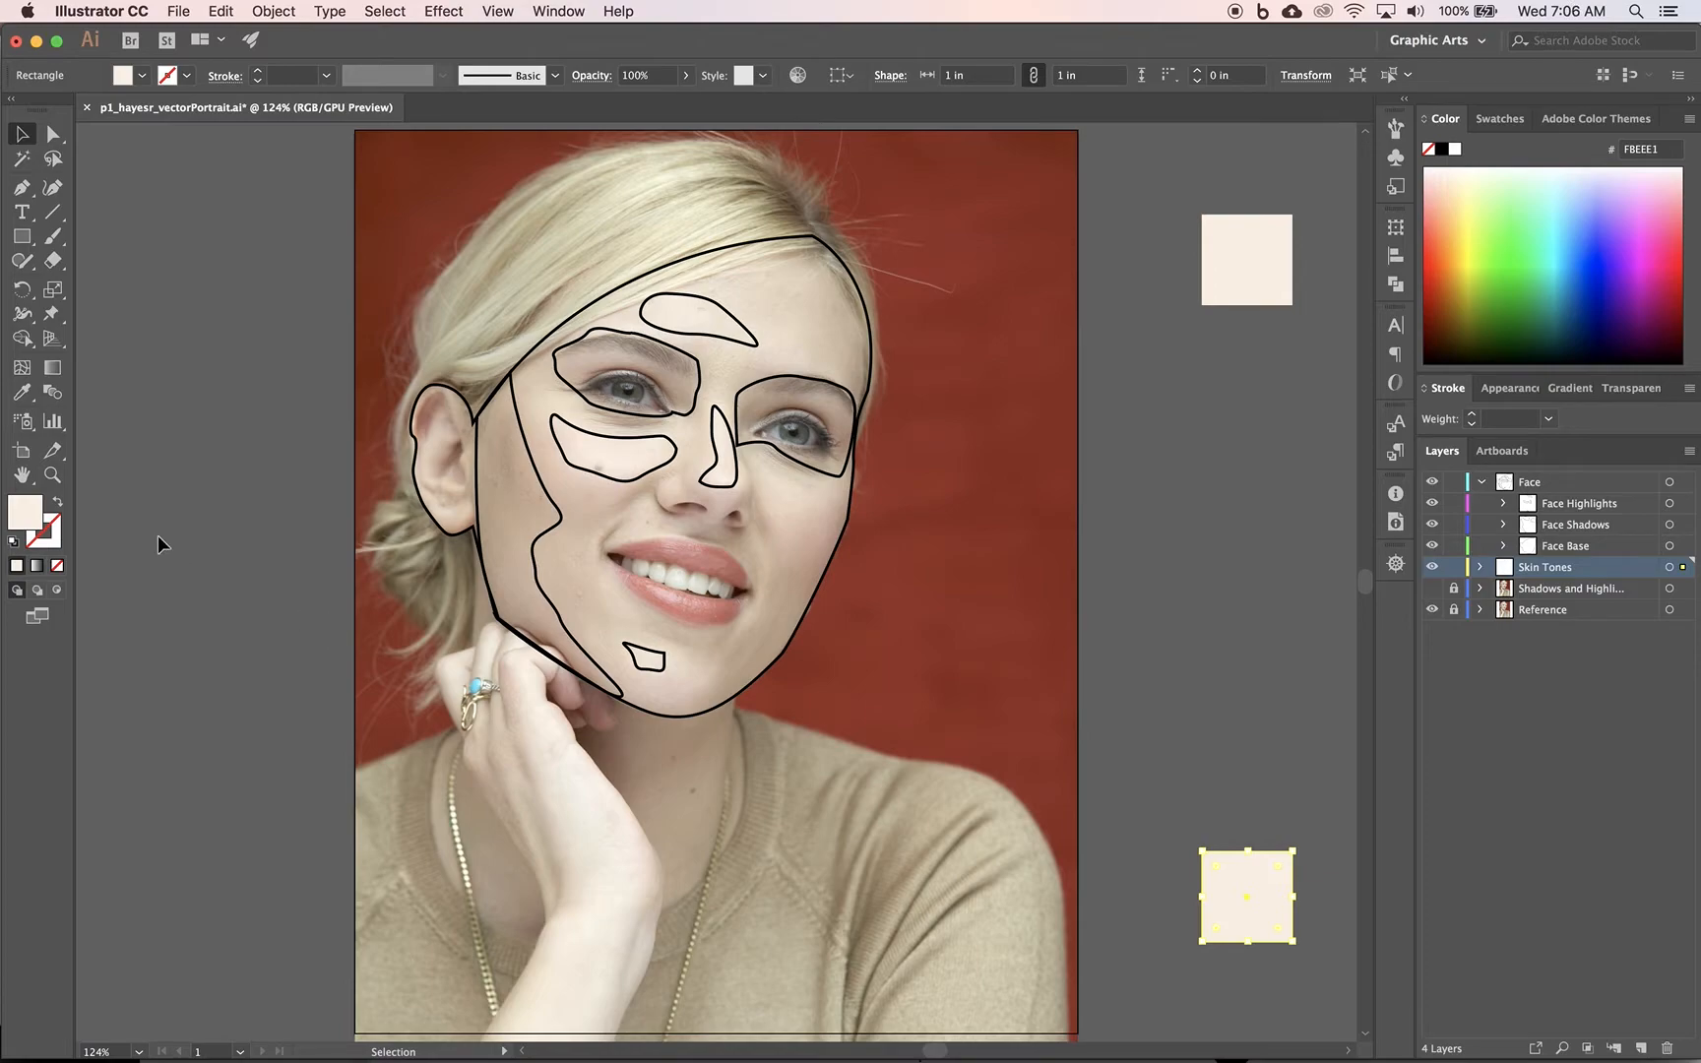
{"action": "left_click", "coordinate": [22, 392]}
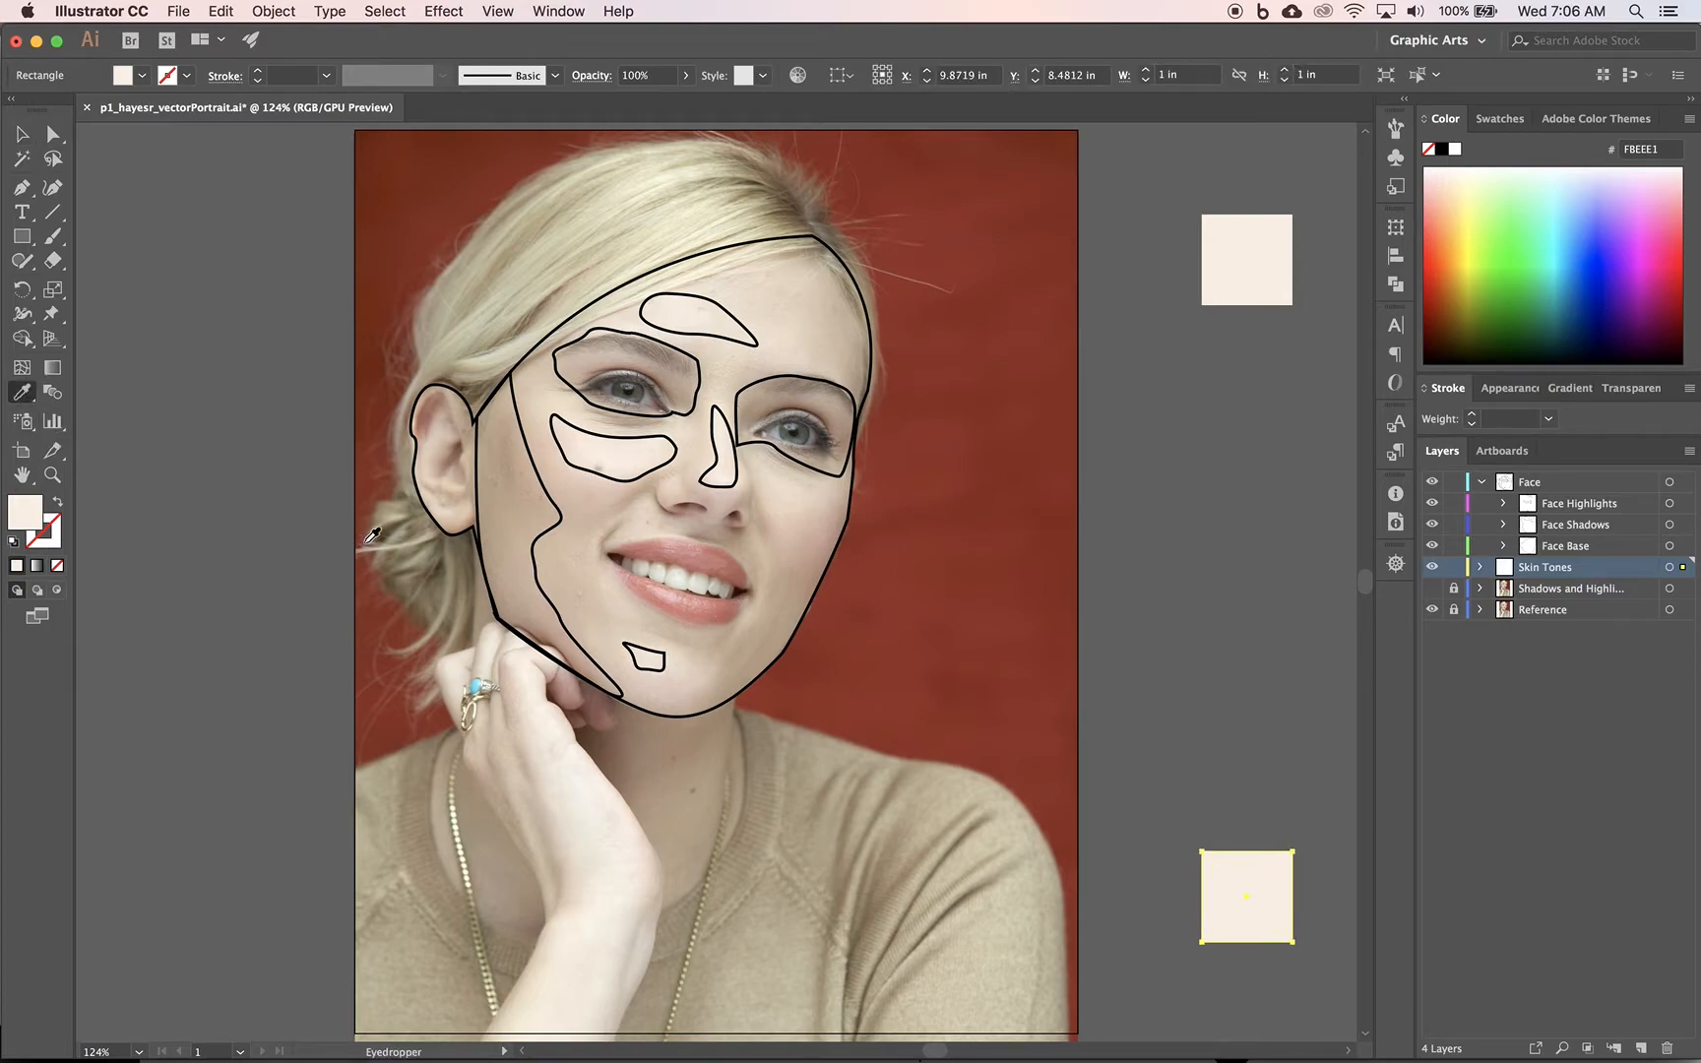
{"action": "left_click", "coordinate": [520, 512]}
{"action": "left_click", "coordinate": [515, 519]}
{"action": "left_click", "coordinate": [532, 509]}
{"action": "left_click", "coordinate": [539, 512]}
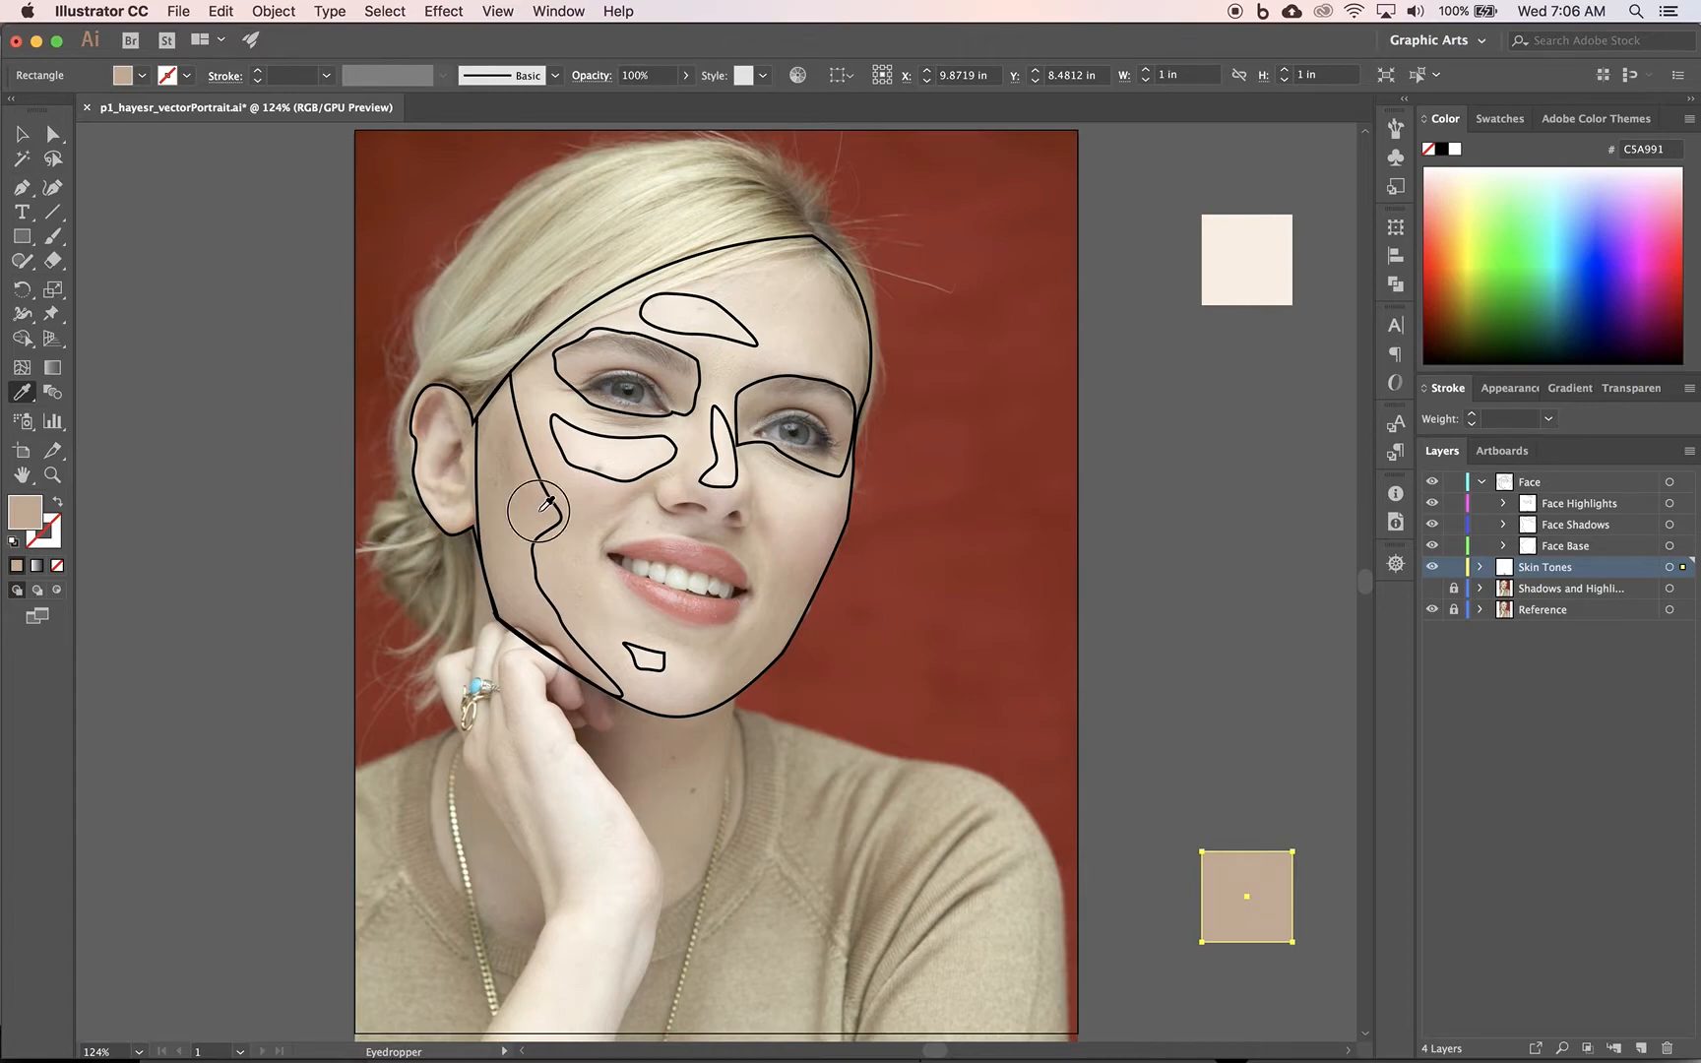
{"action": "left_click", "coordinate": [515, 459]}
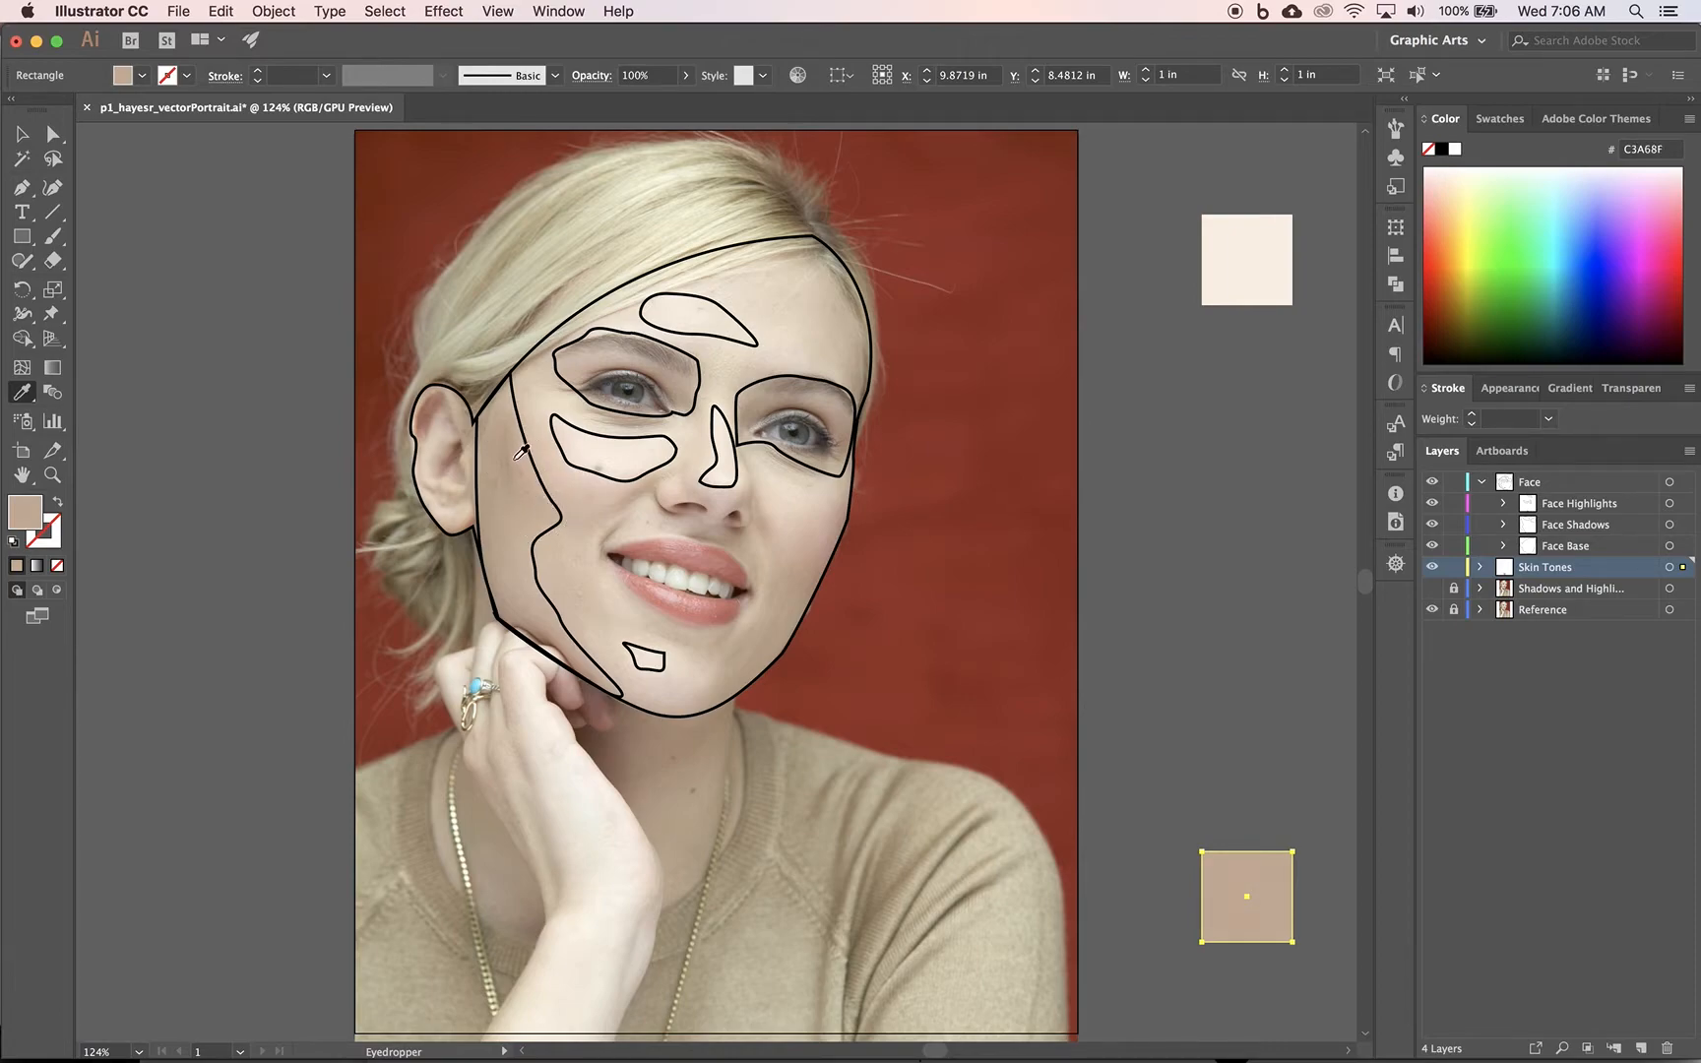
{"action": "left_click", "coordinate": [542, 616]}
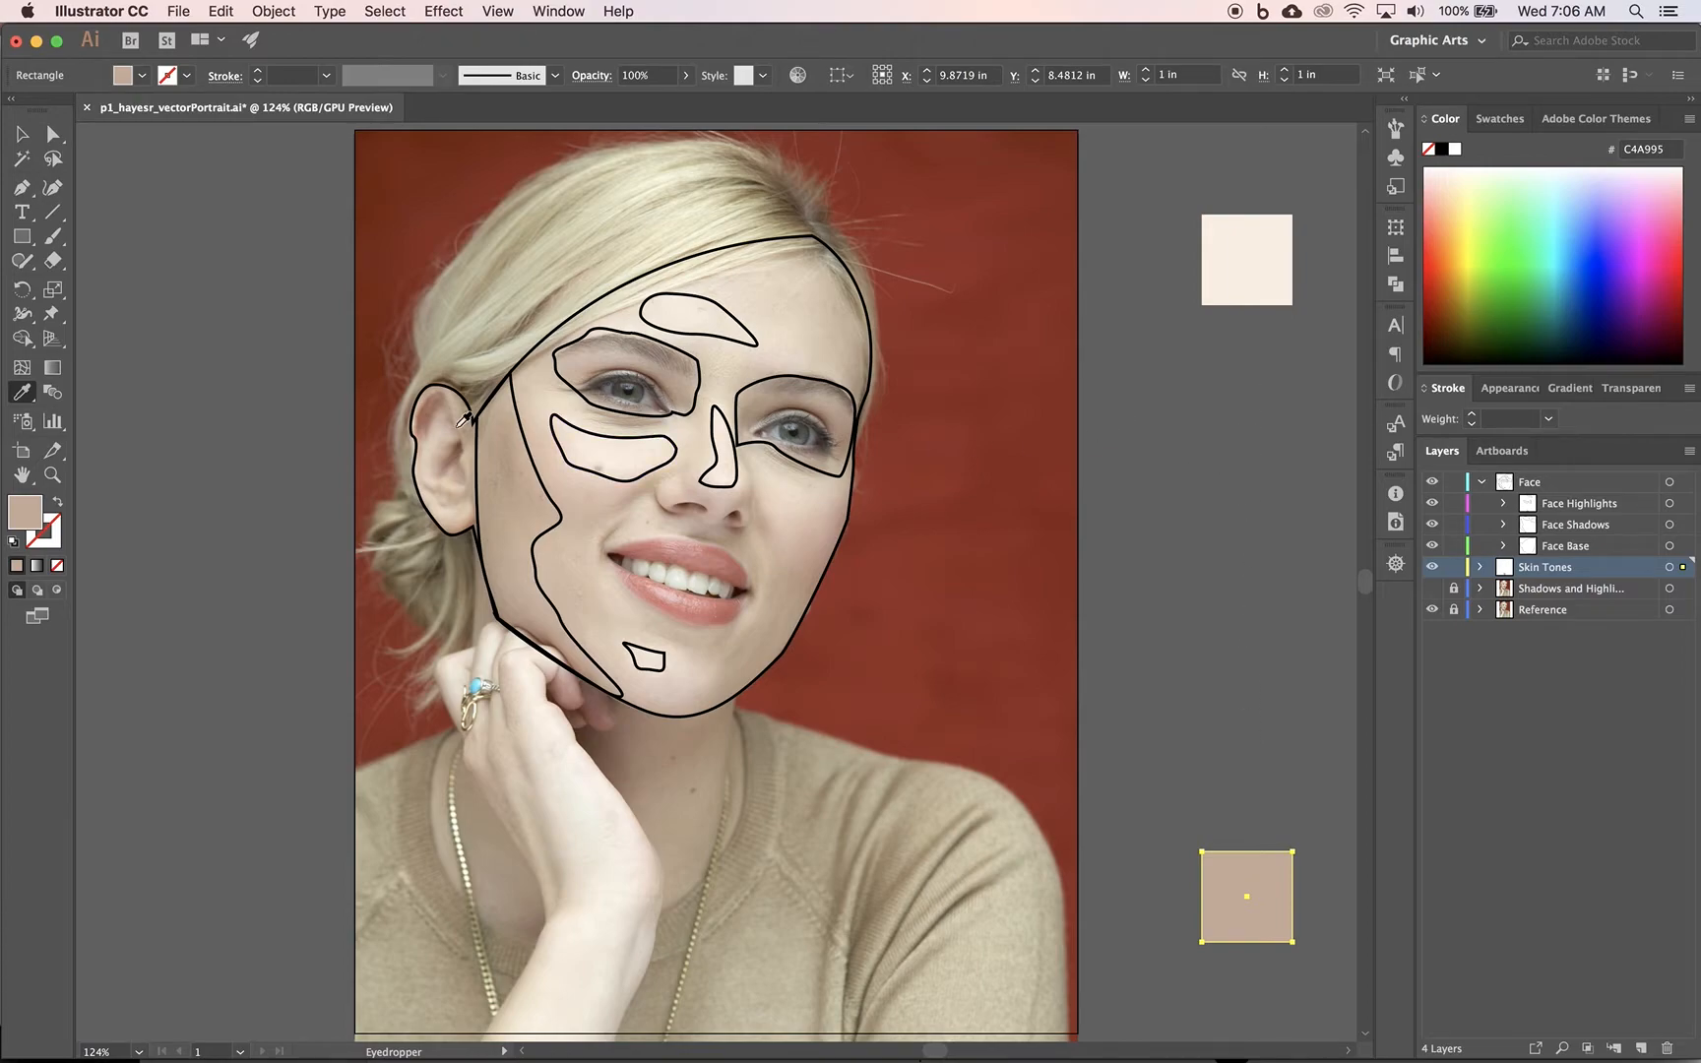
Step: Blend the light and dark squares using Specified Steps spacing with 3 steps
{"action": "left_click", "coordinate": [54, 392]}
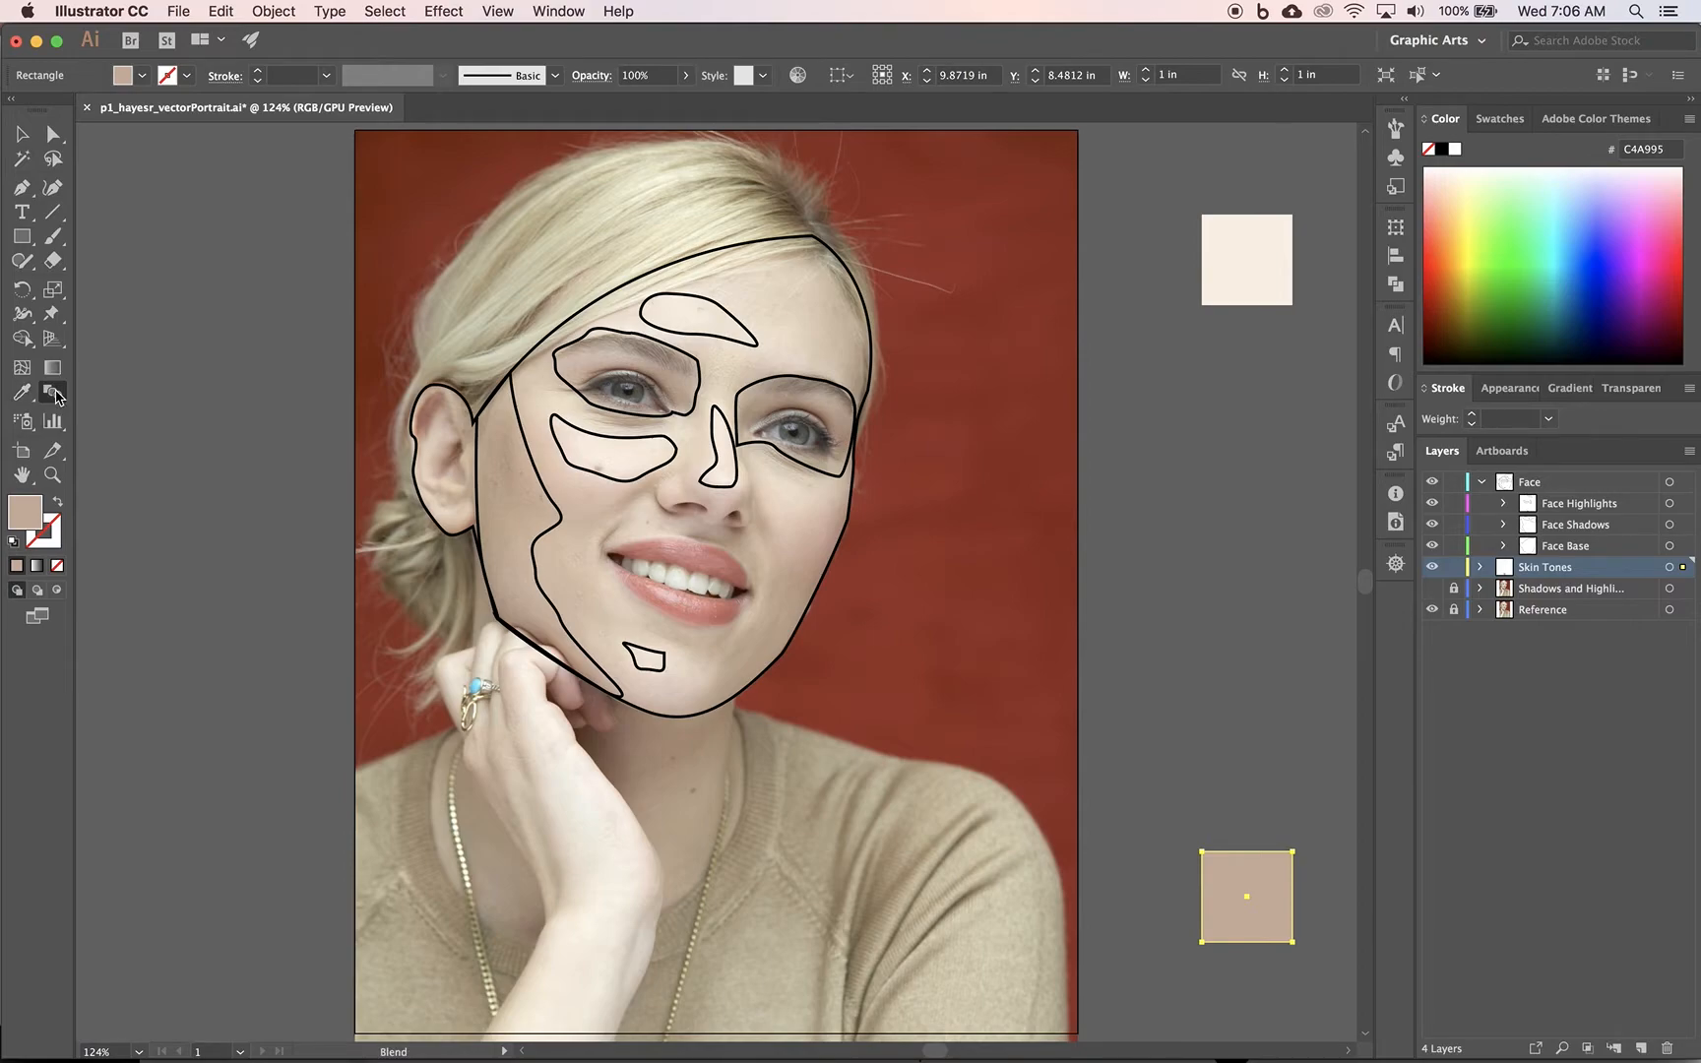
{"action": "left_click", "coordinate": [1236, 267]}
{"action": "double_click", "coordinate": [55, 396]}
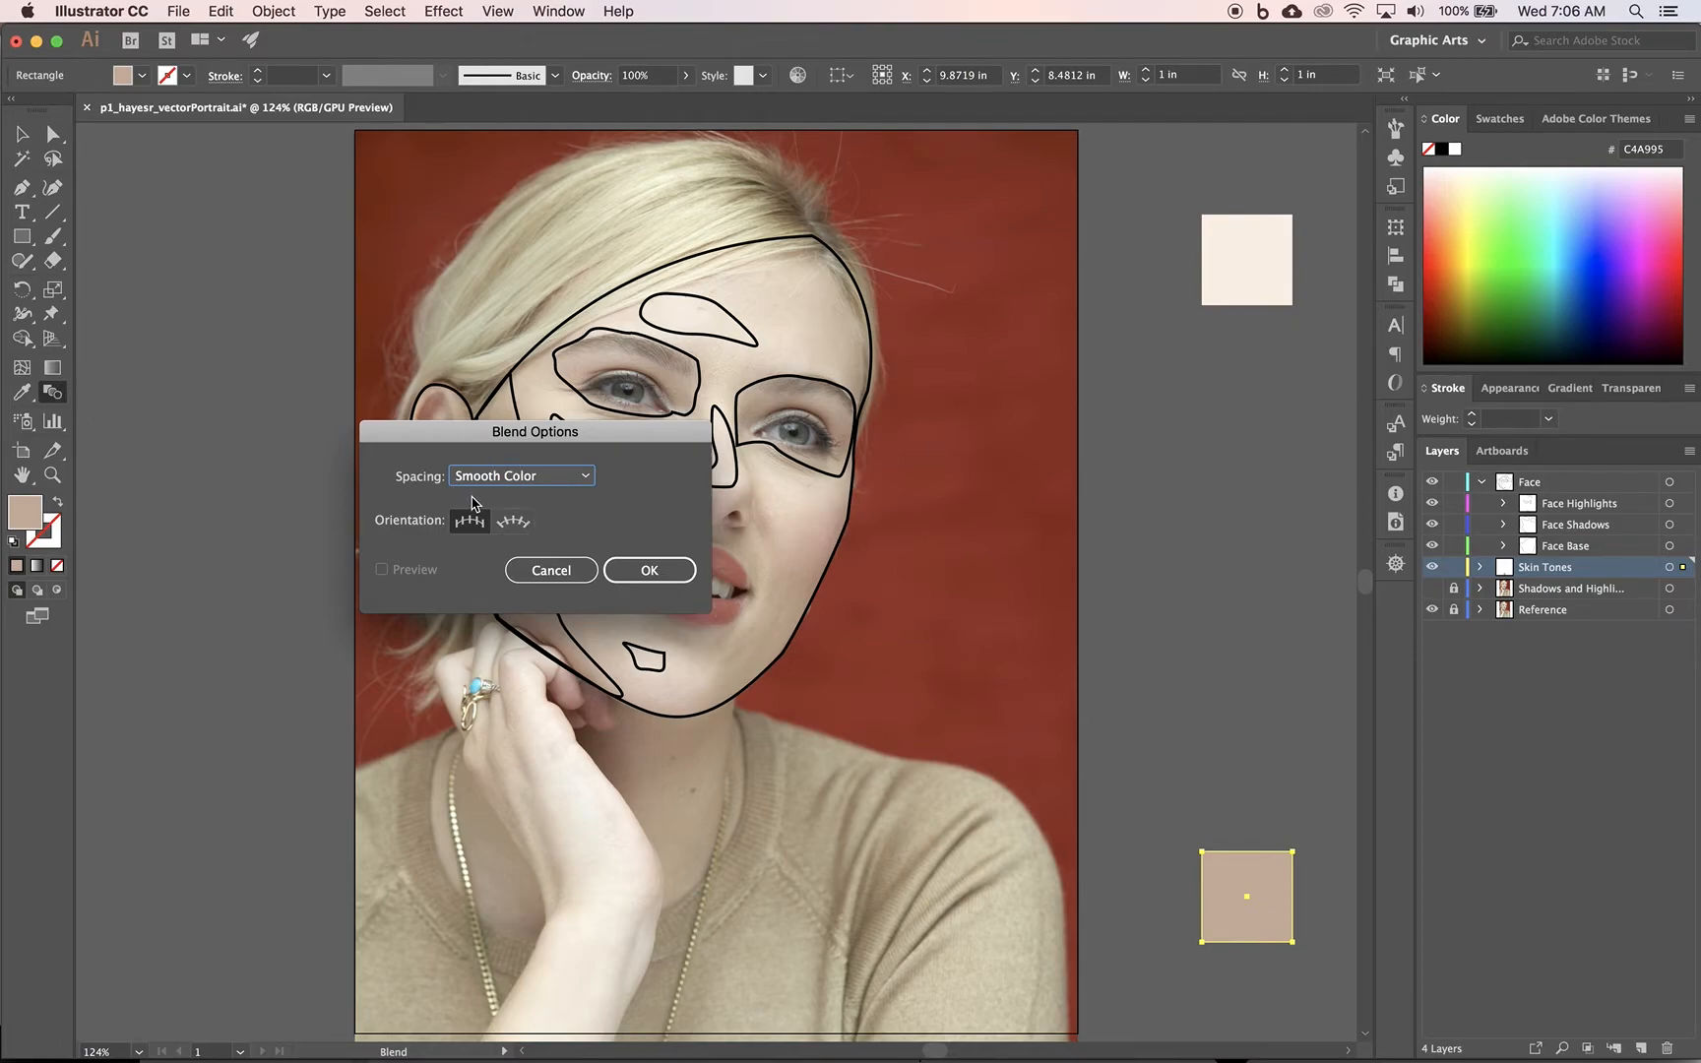
{"action": "left_click", "coordinate": [587, 476]}
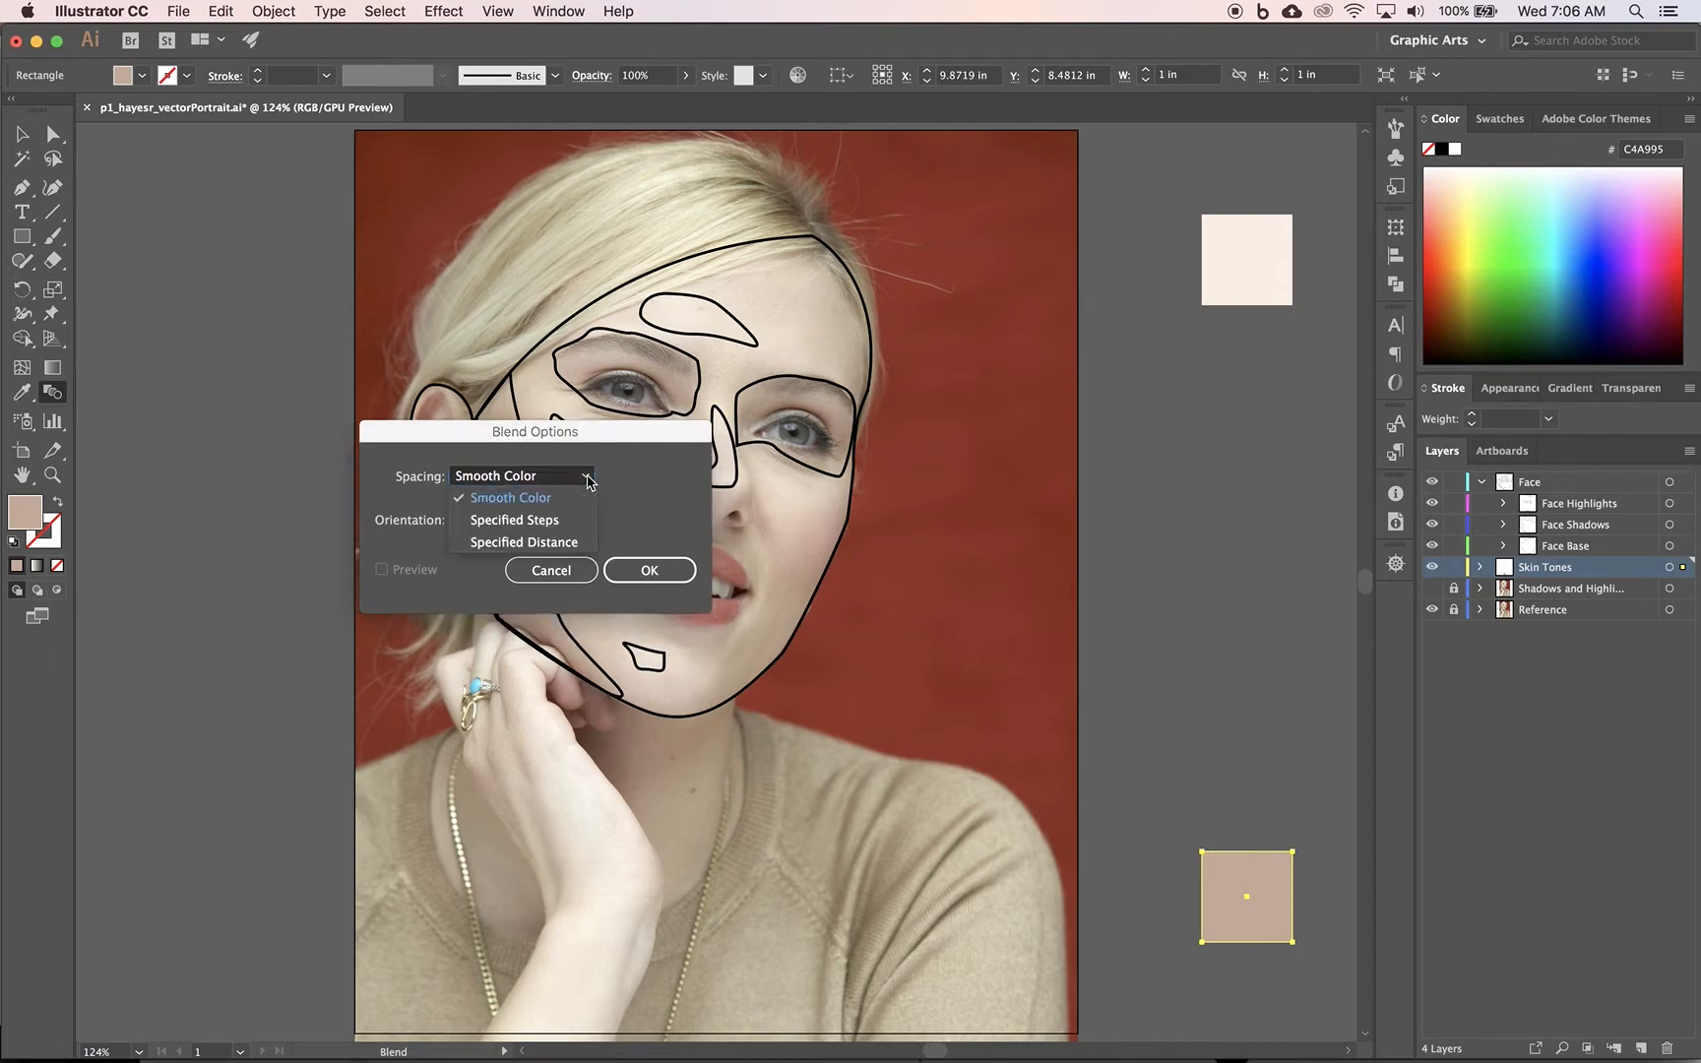
{"action": "left_click", "coordinate": [553, 521]}
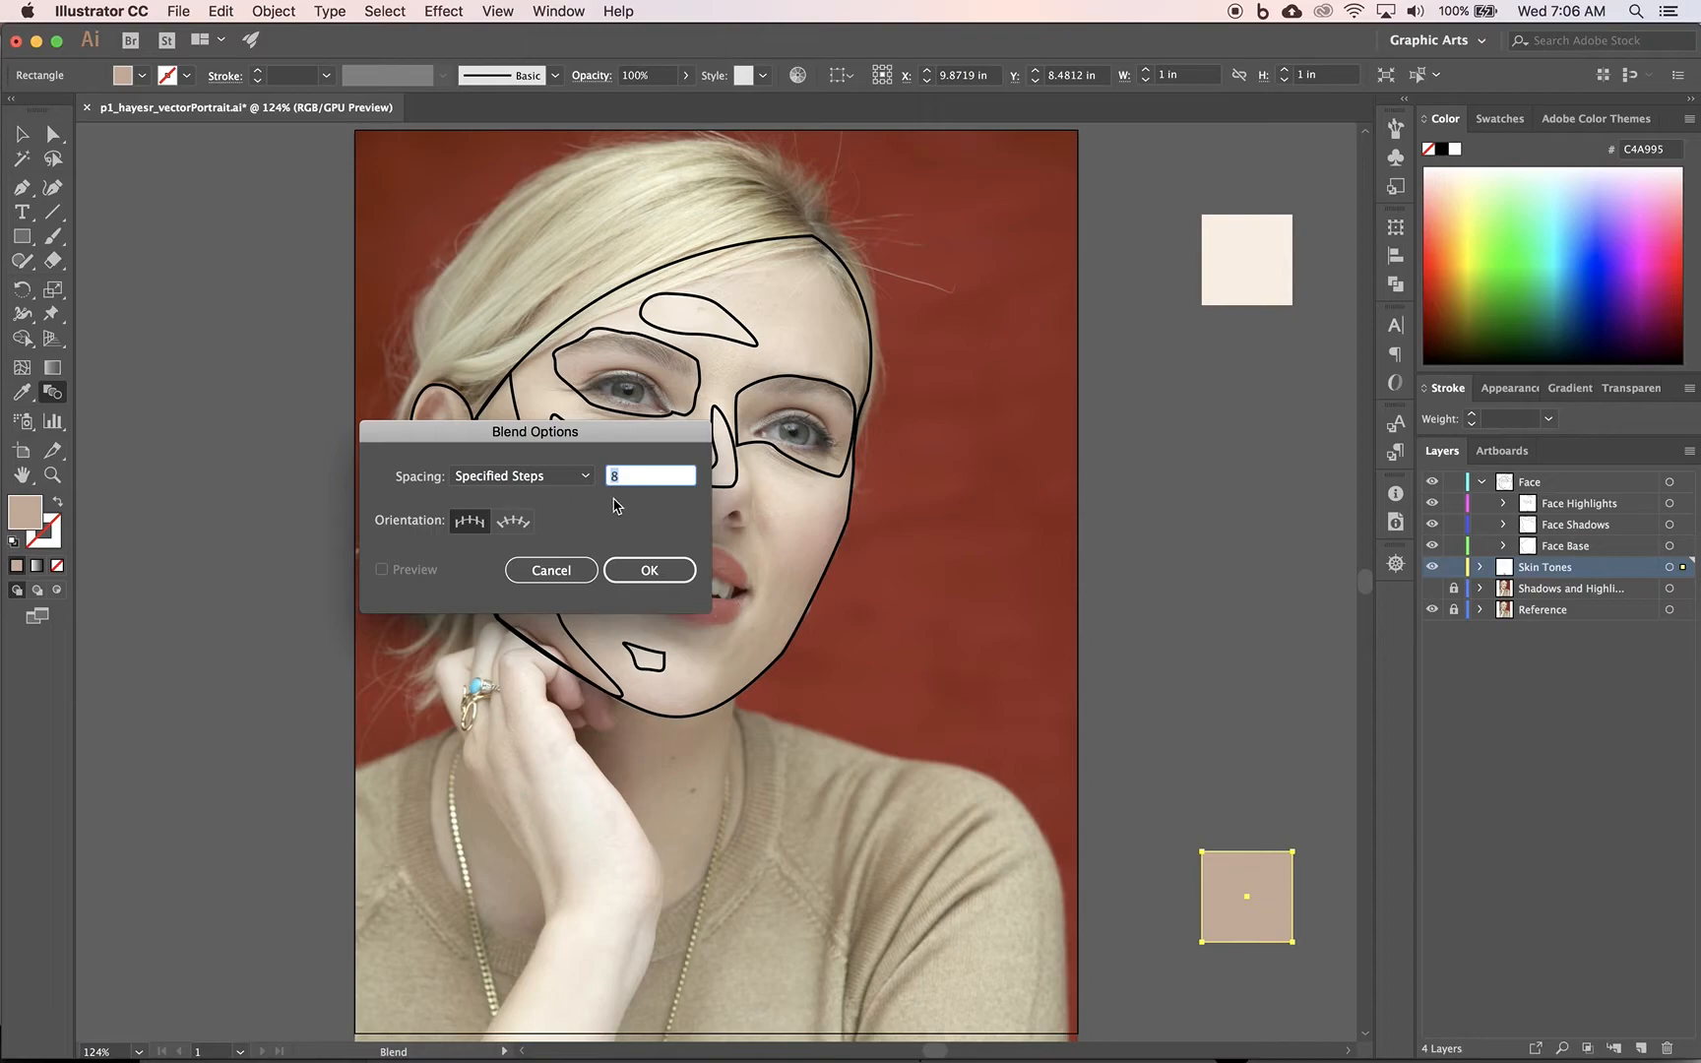
{"action": "type", "text": "3"}
{"action": "left_click", "coordinate": [669, 571]}
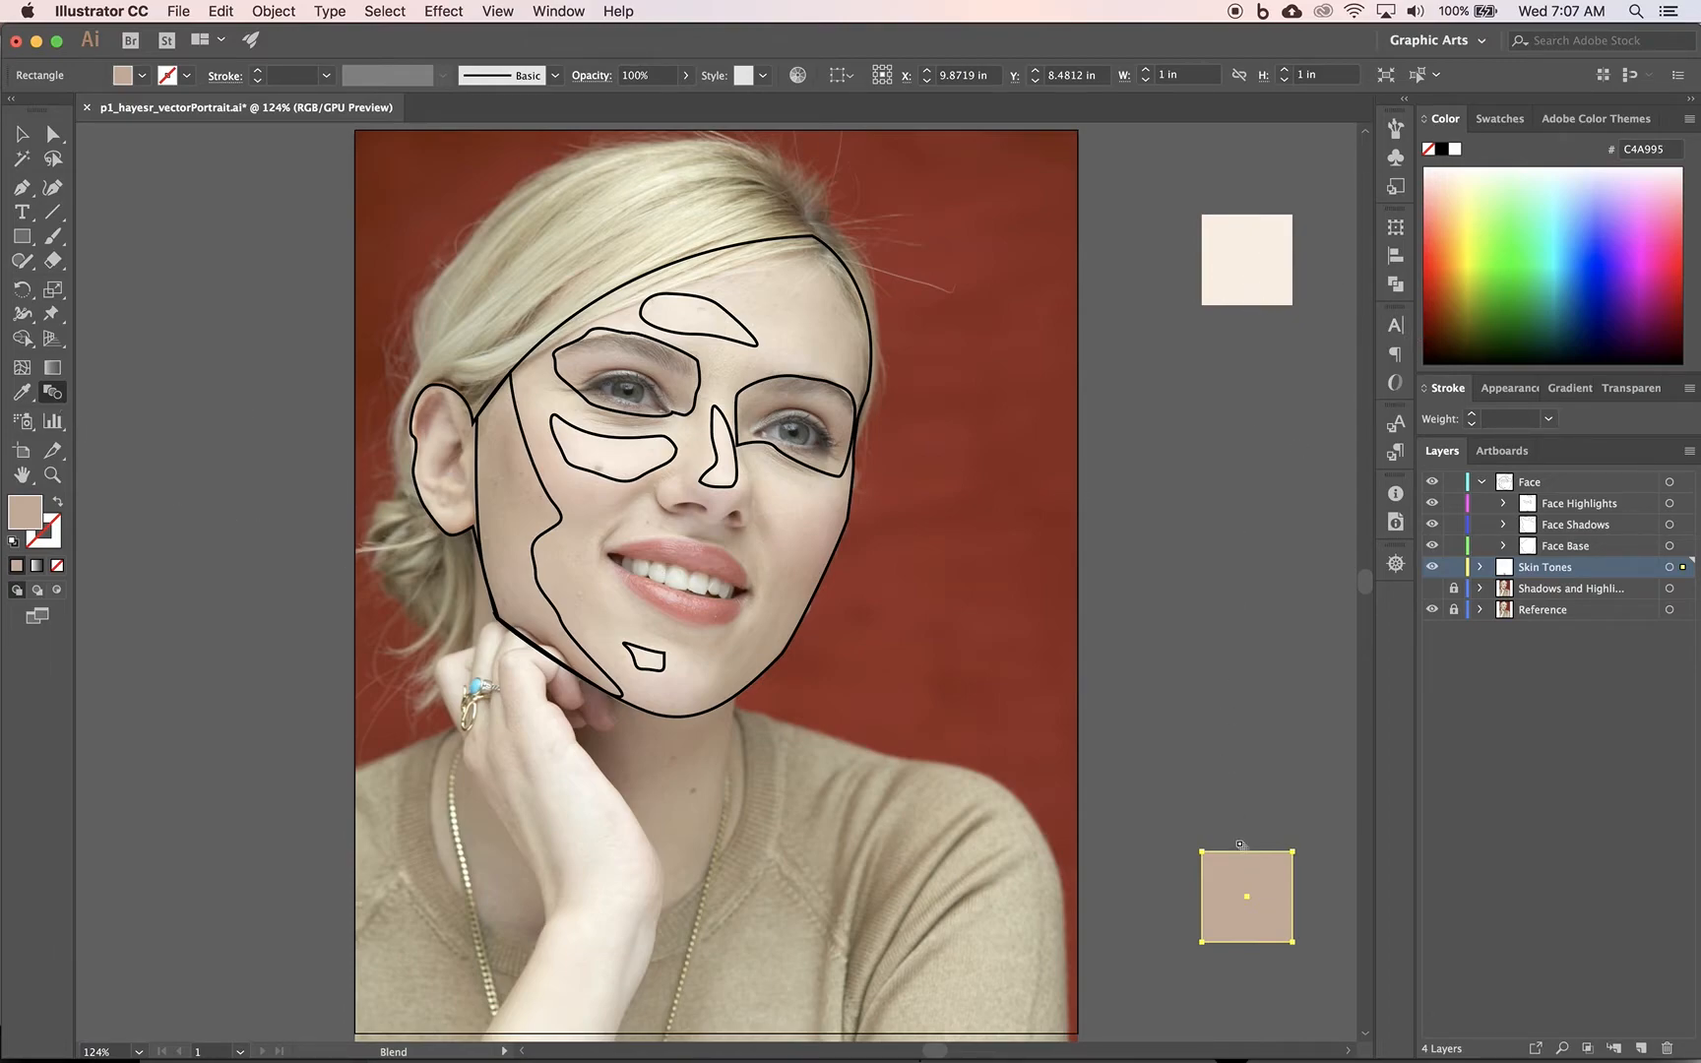
{"action": "left_click", "coordinate": [1244, 900]}
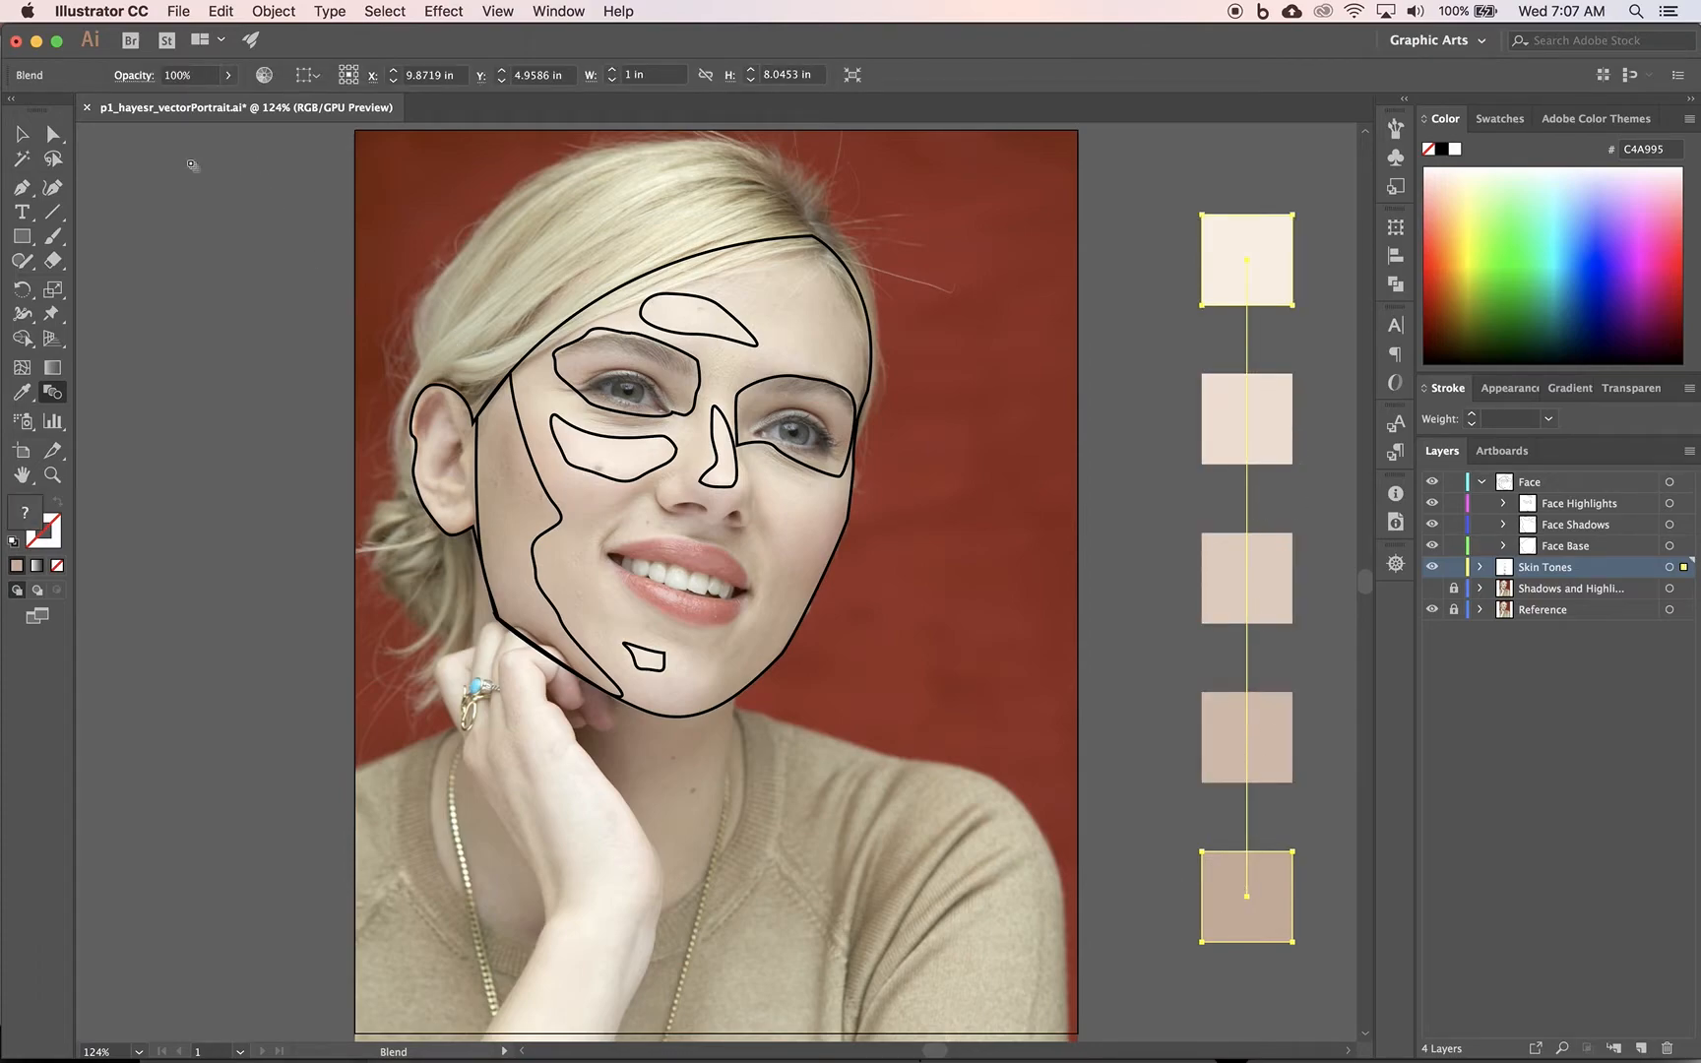
Step: Expand the blend of squares with Object and Fill enabled
{"action": "left_click", "coordinate": [21, 139]}
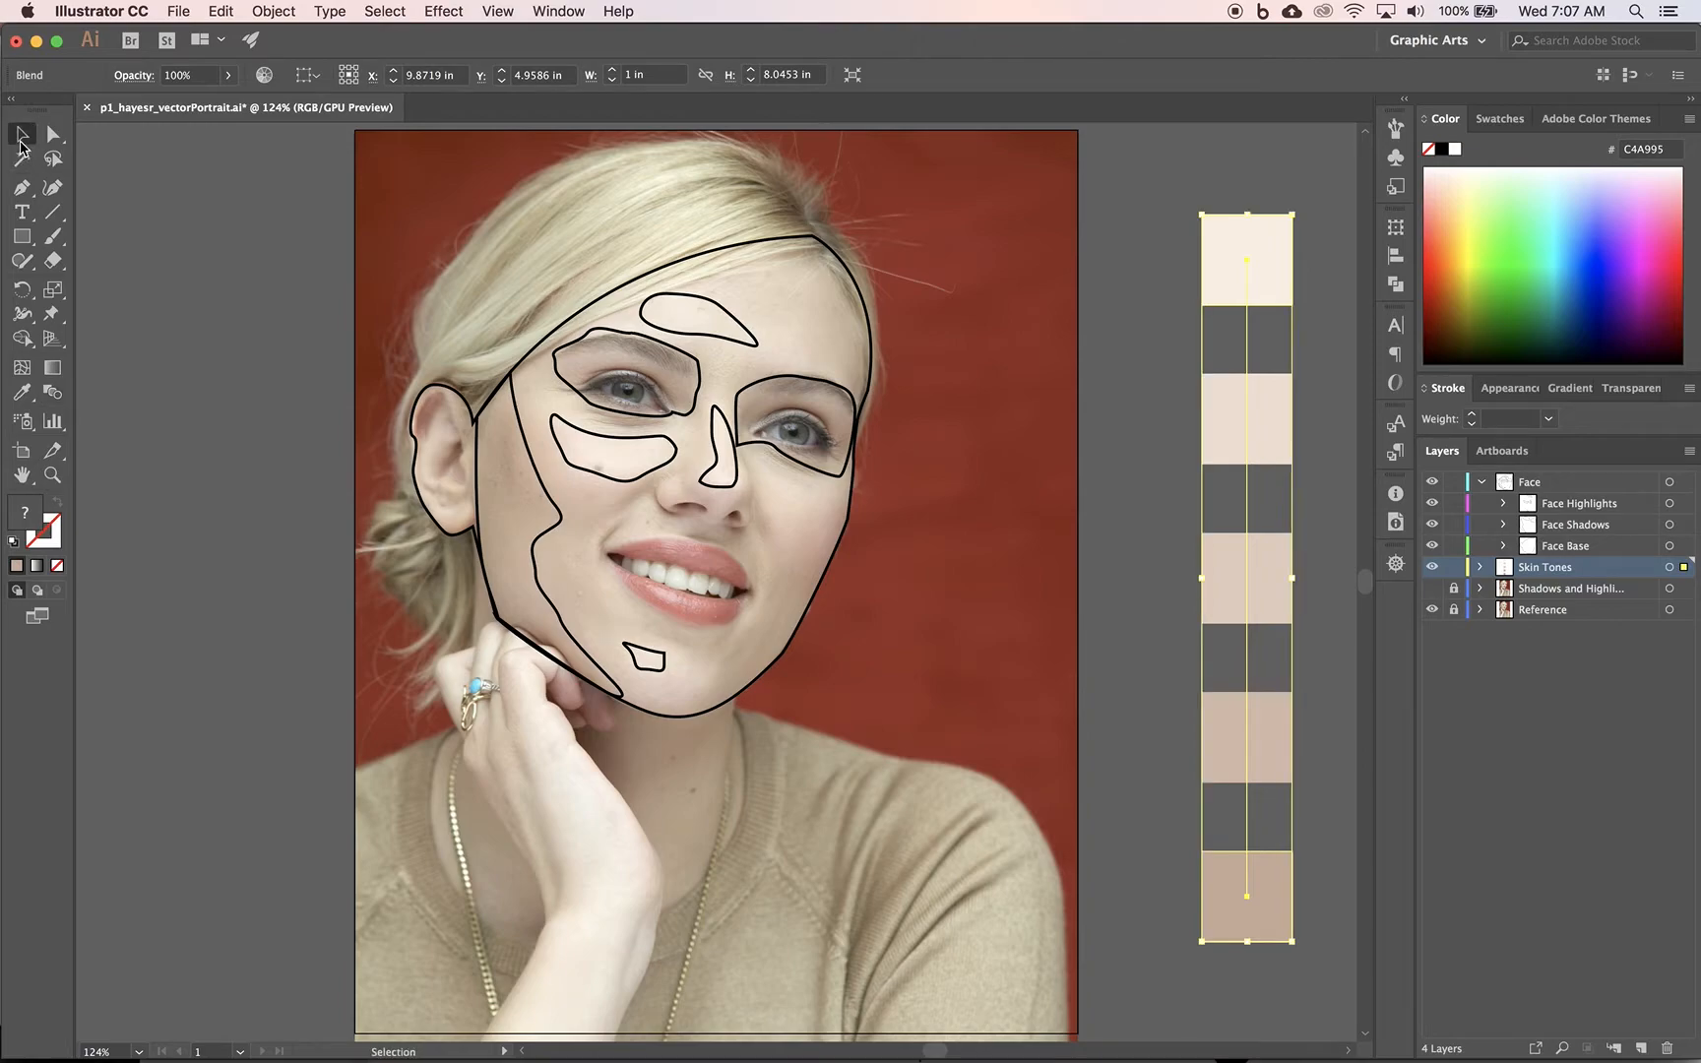
{"action": "left_click", "coordinate": [1176, 272]}
{"action": "left_click", "coordinate": [1227, 272]}
{"action": "left_click", "coordinate": [273, 12]}
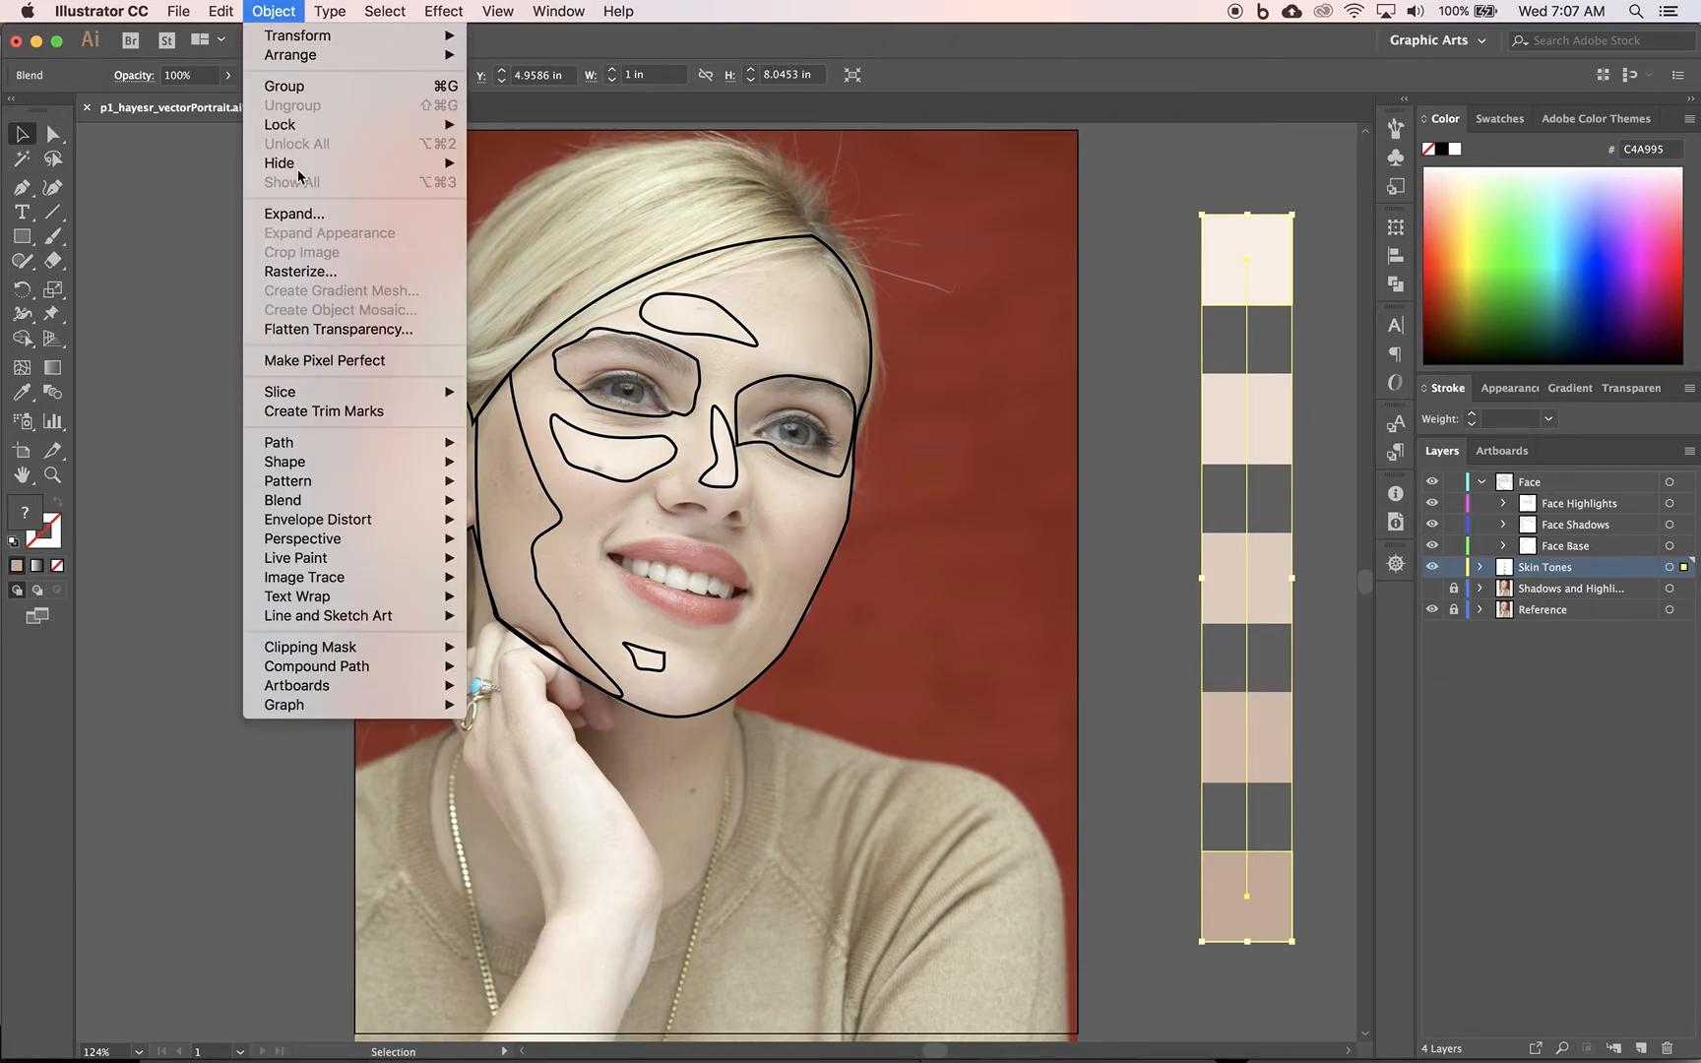
{"action": "left_click", "coordinate": [294, 214]}
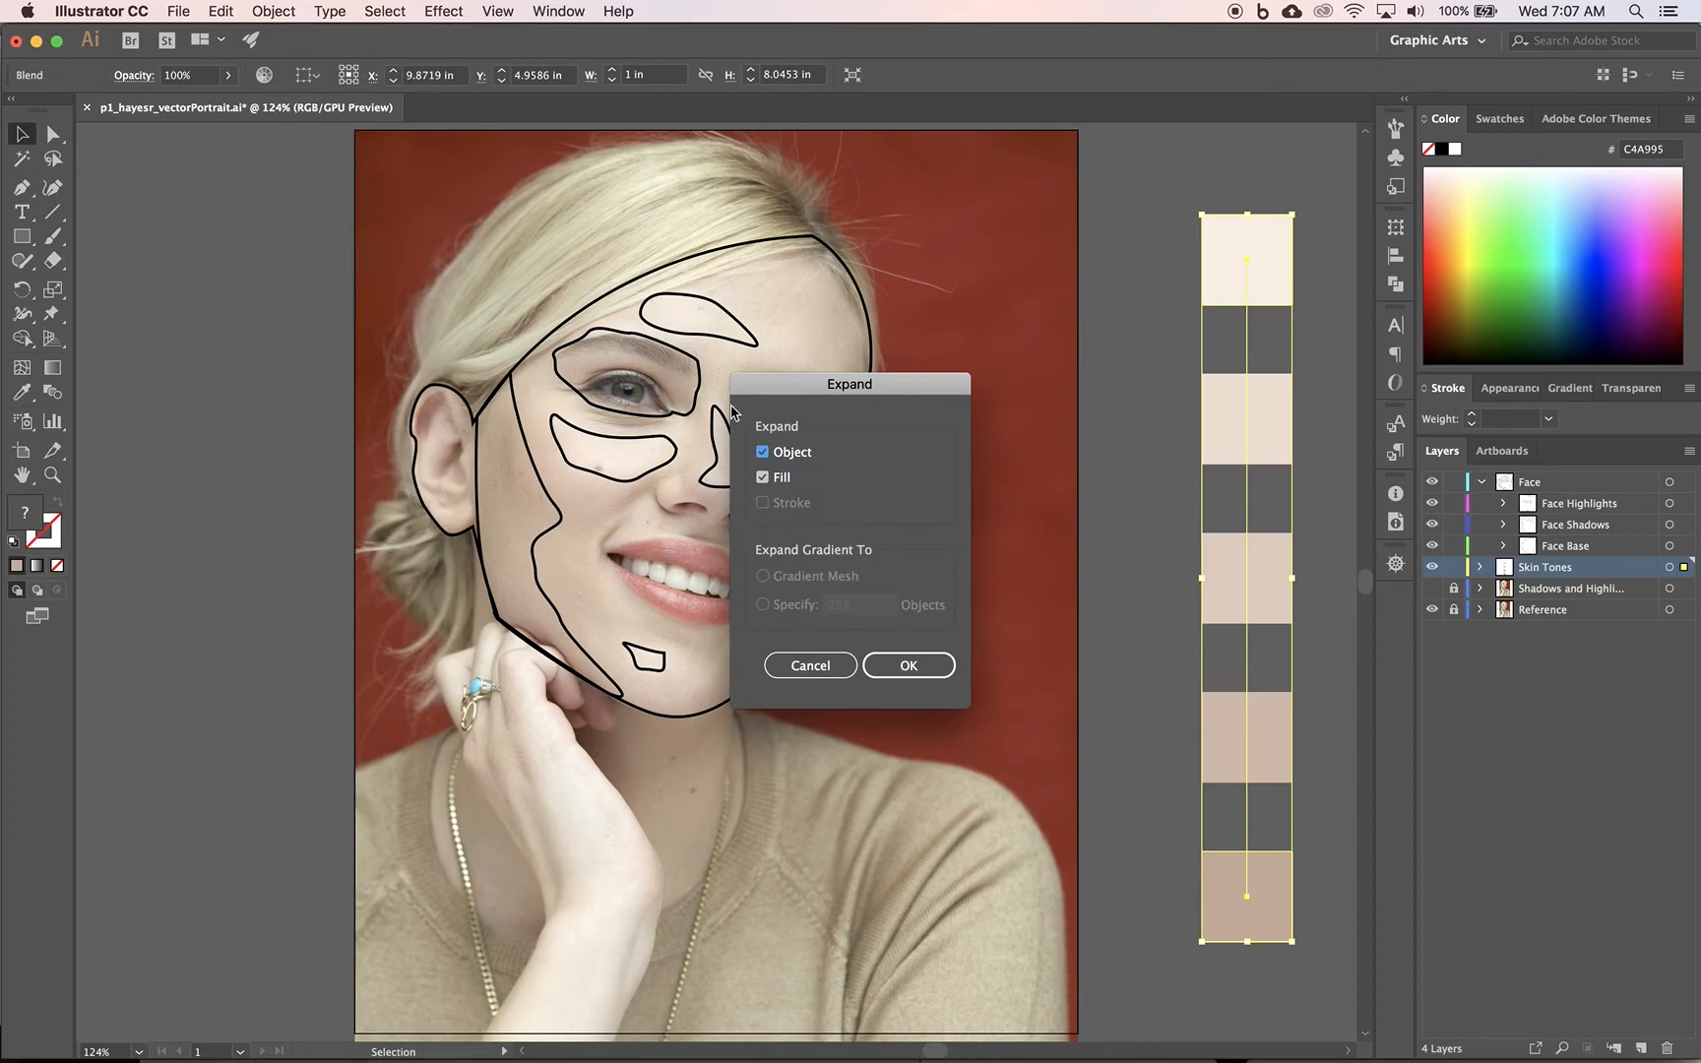
{"action": "left_click", "coordinate": [915, 663]}
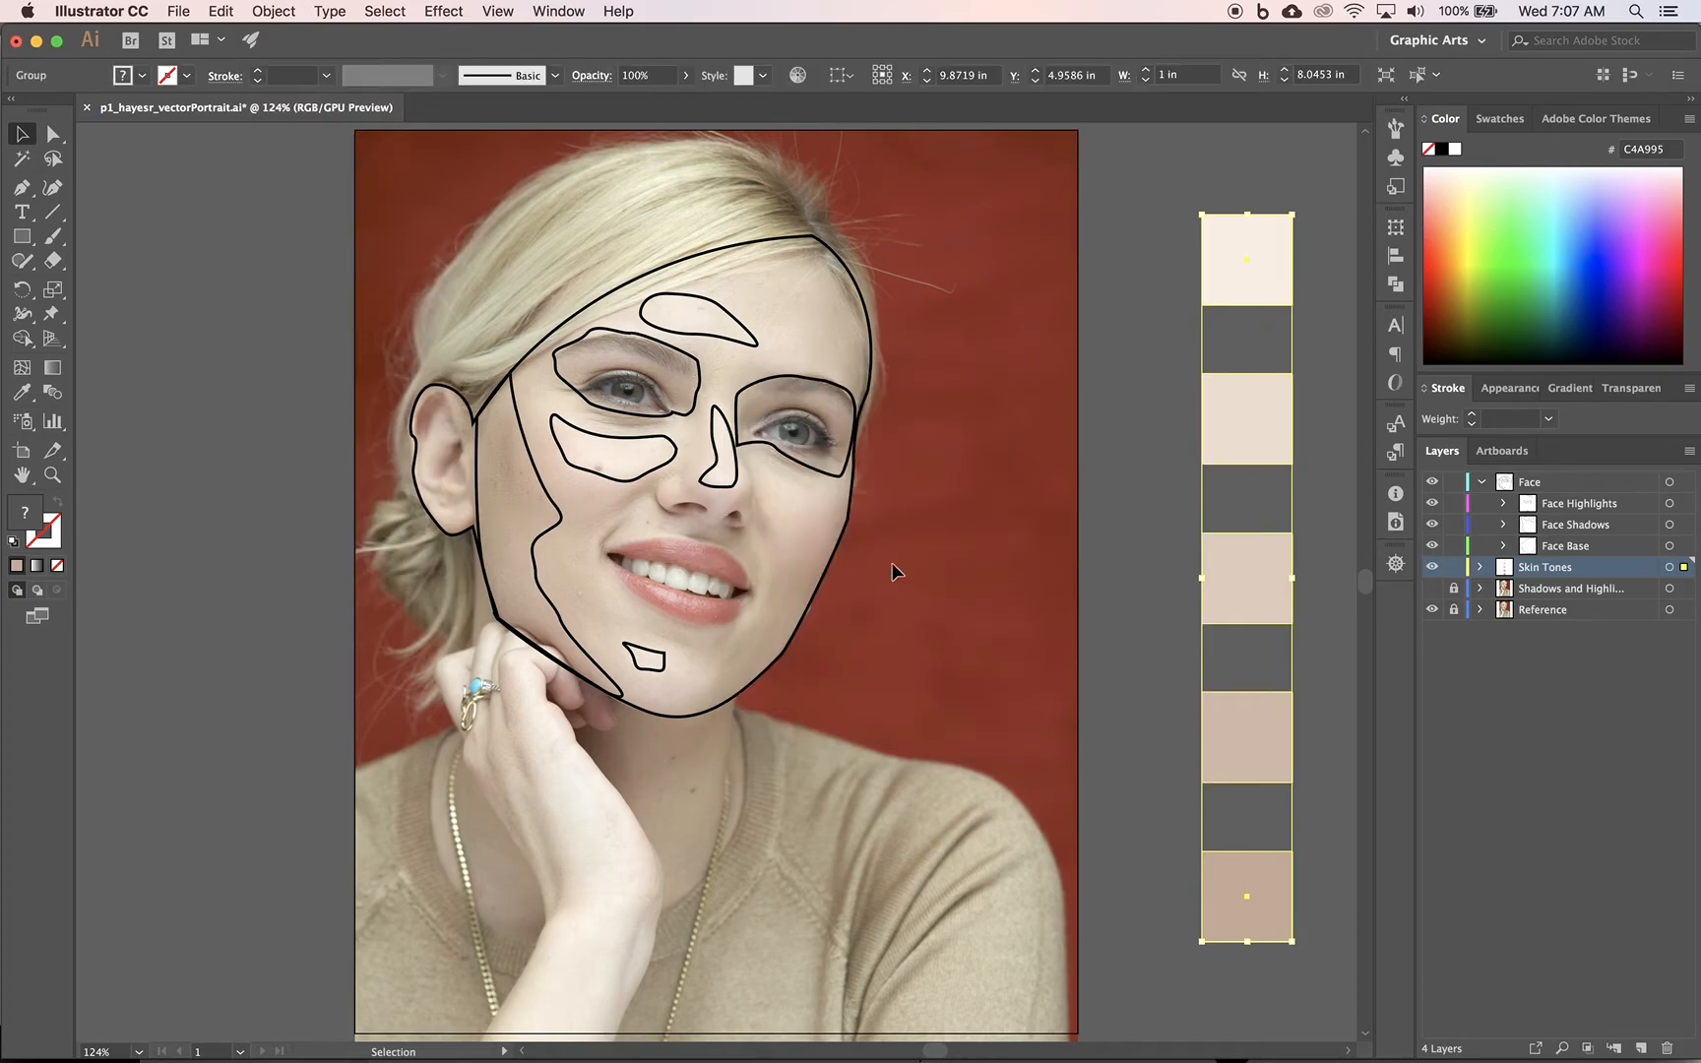
Step: Ungroup the expanded skin tone squares and deselect them
{"action": "left_click", "coordinate": [285, 13]}
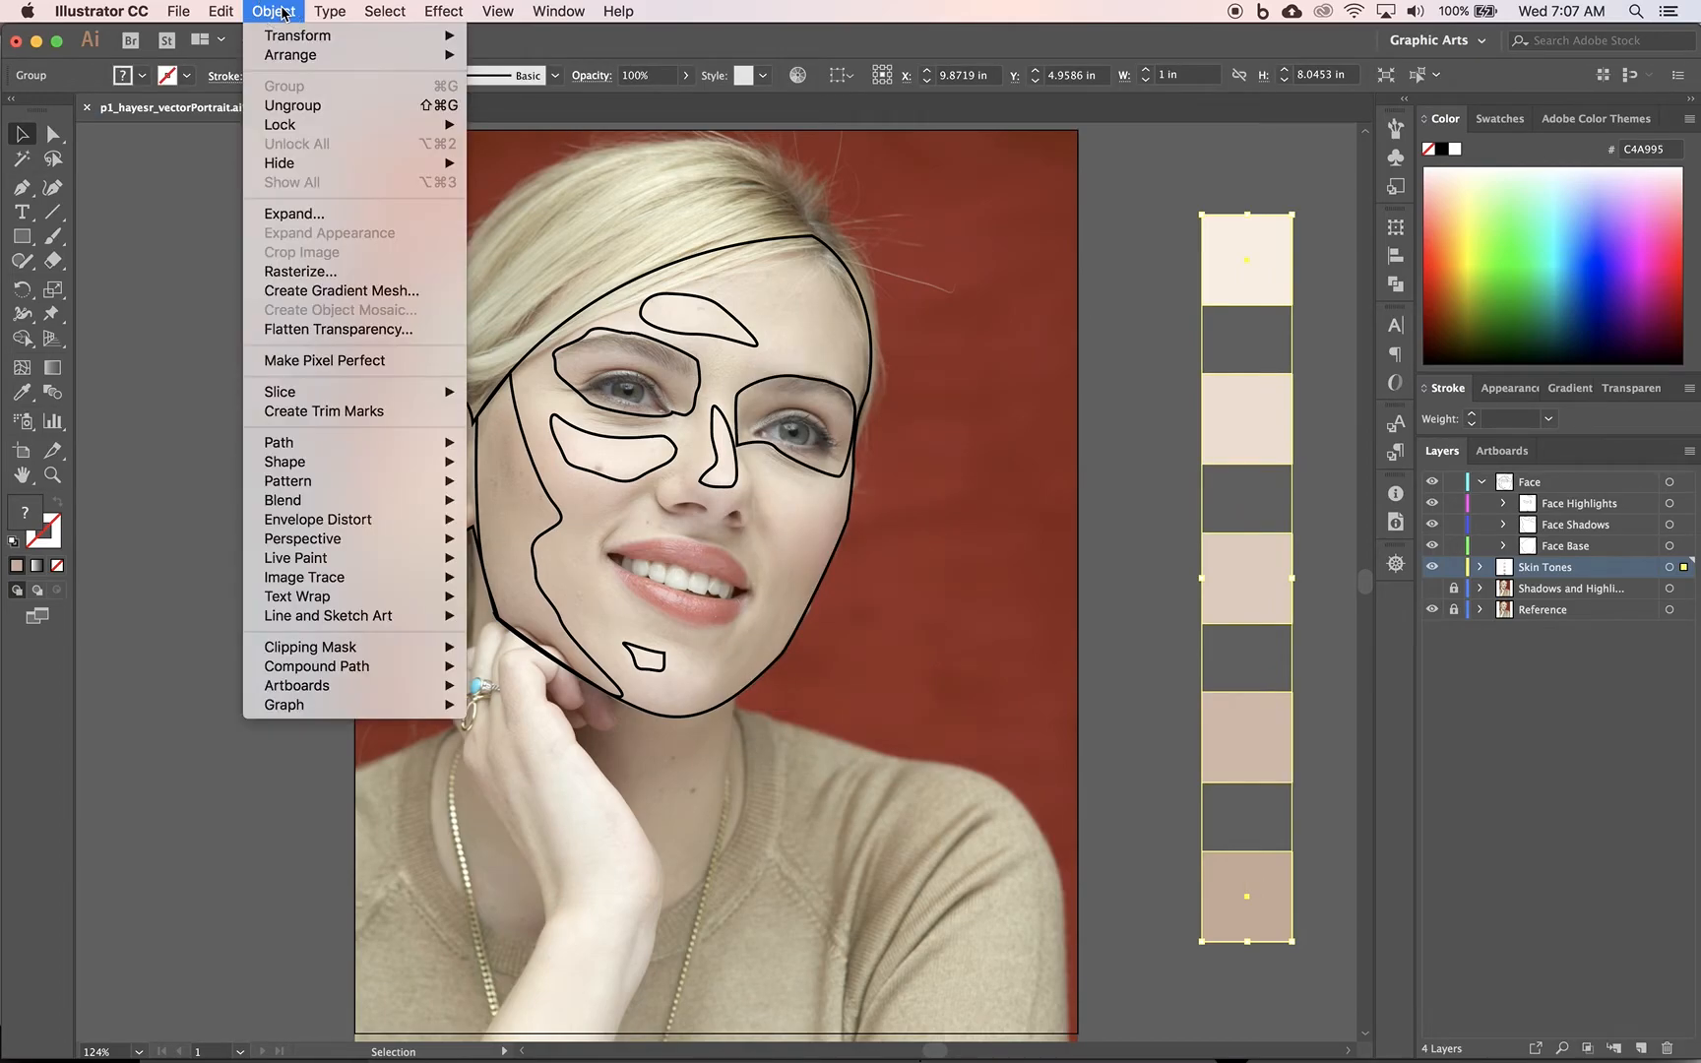
{"action": "left_click", "coordinate": [295, 105]}
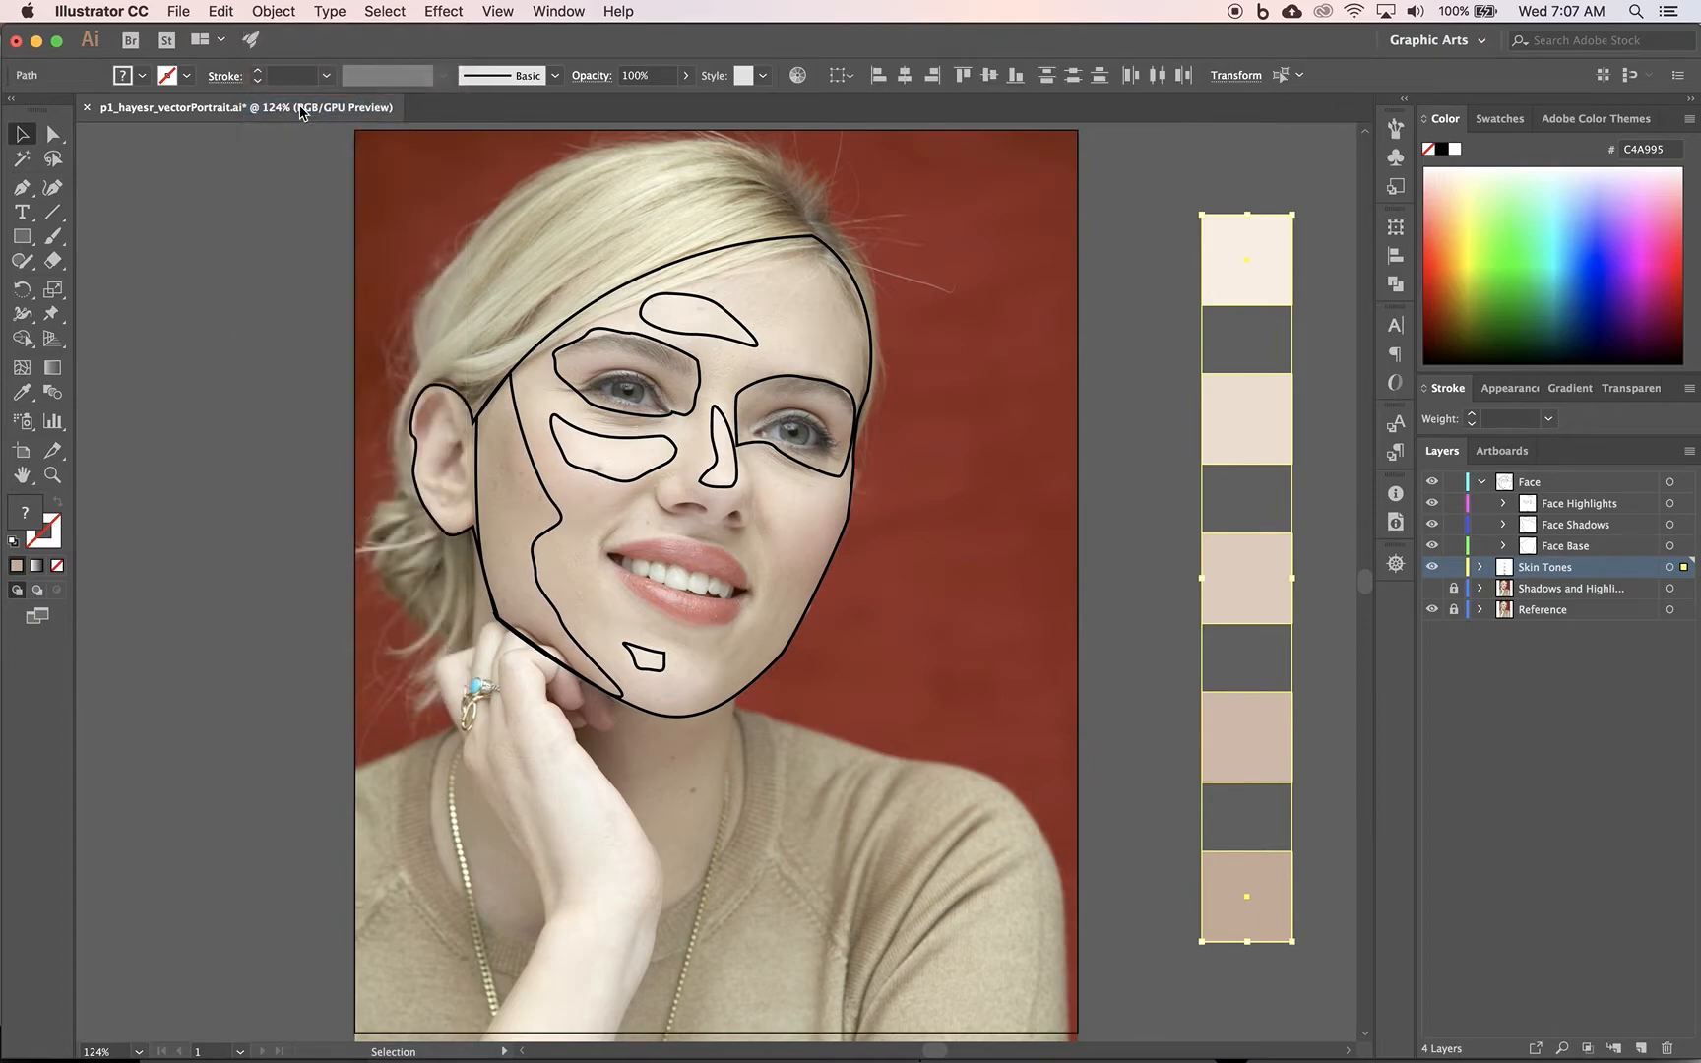
{"action": "left_click", "coordinate": [1169, 418]}
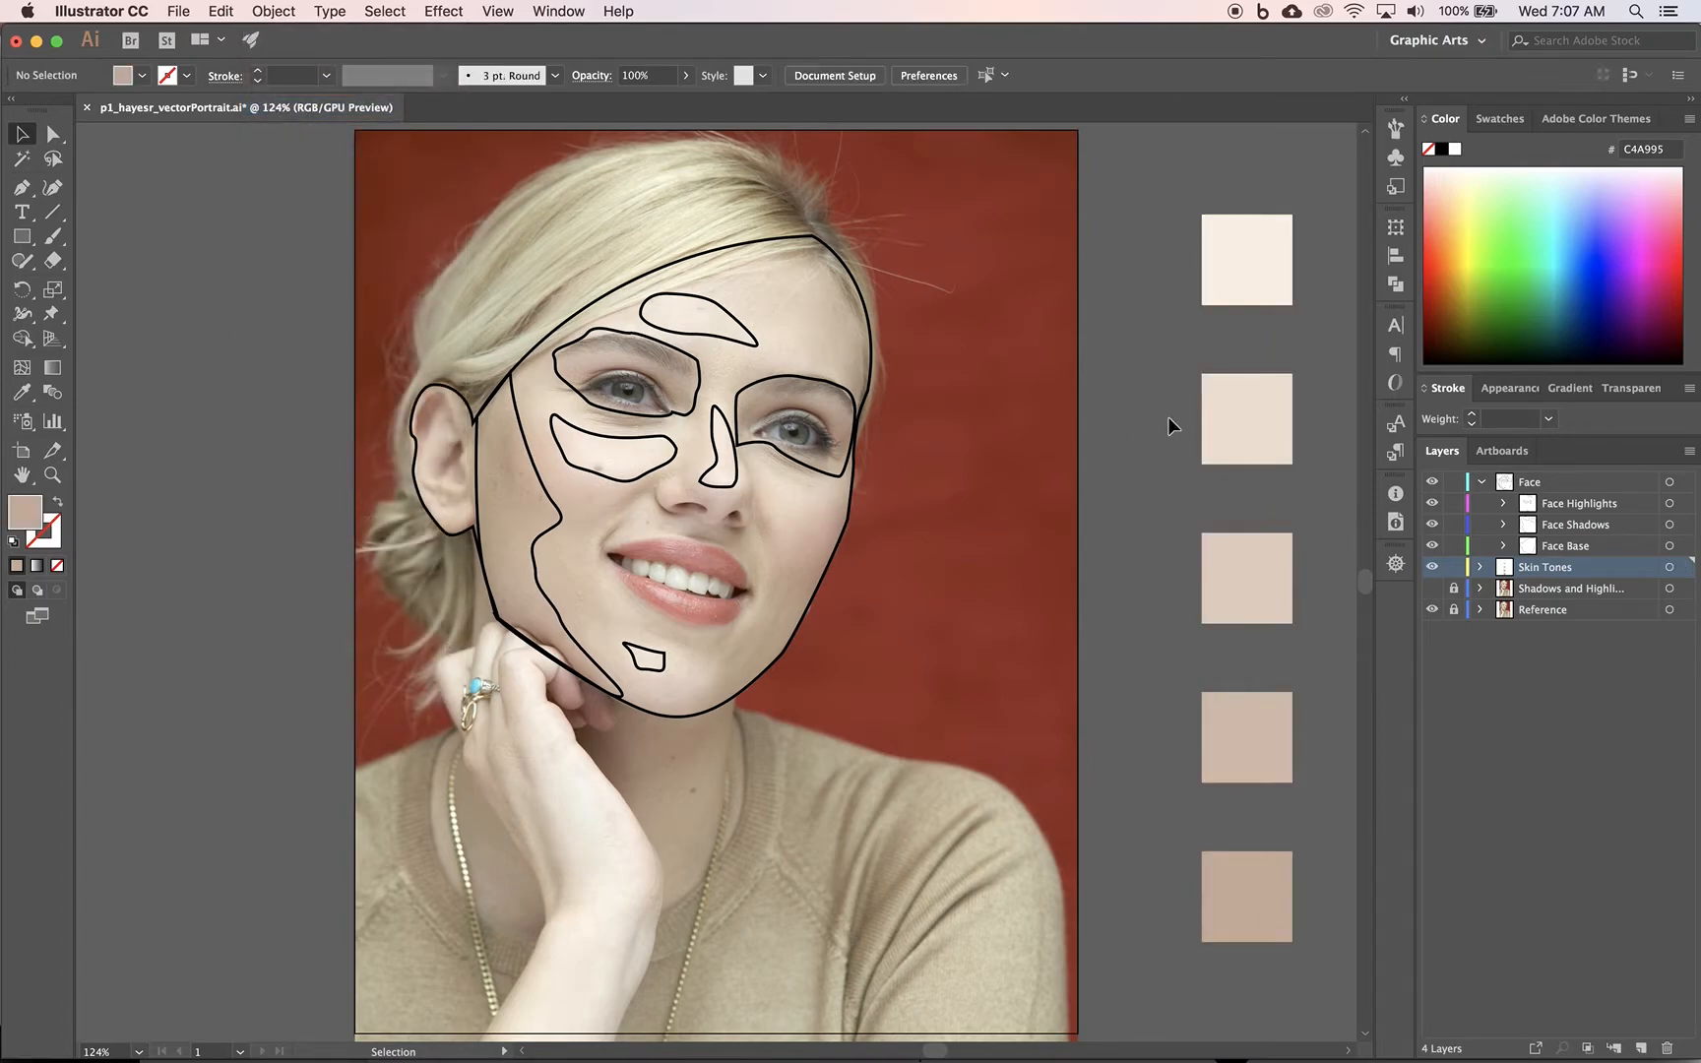
Step: Select the five skin tone squares one by one to check that each is a separate object, then deselect
{"action": "left_click", "coordinate": [1261, 244]}
{"action": "left_click", "coordinate": [1244, 420]}
{"action": "left_click", "coordinate": [1249, 589]}
{"action": "left_click", "coordinate": [1242, 740]}
{"action": "left_click", "coordinate": [1248, 859]}
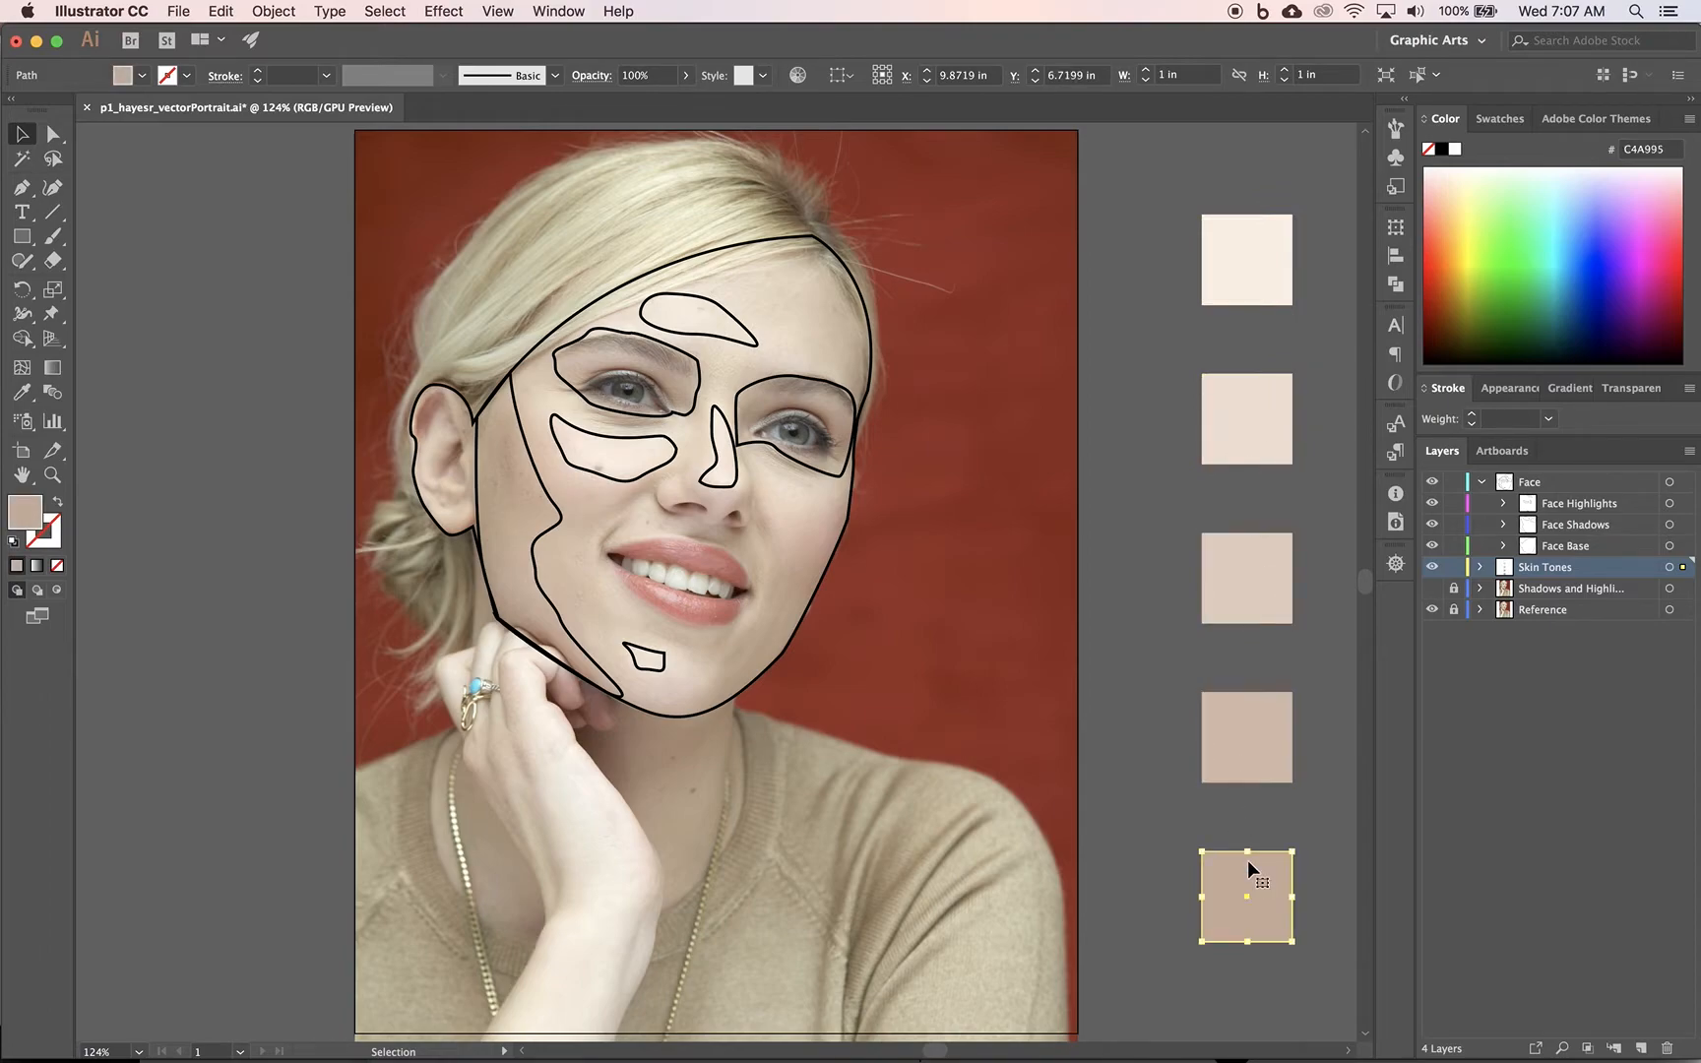
{"action": "left_click", "coordinate": [1152, 717]}
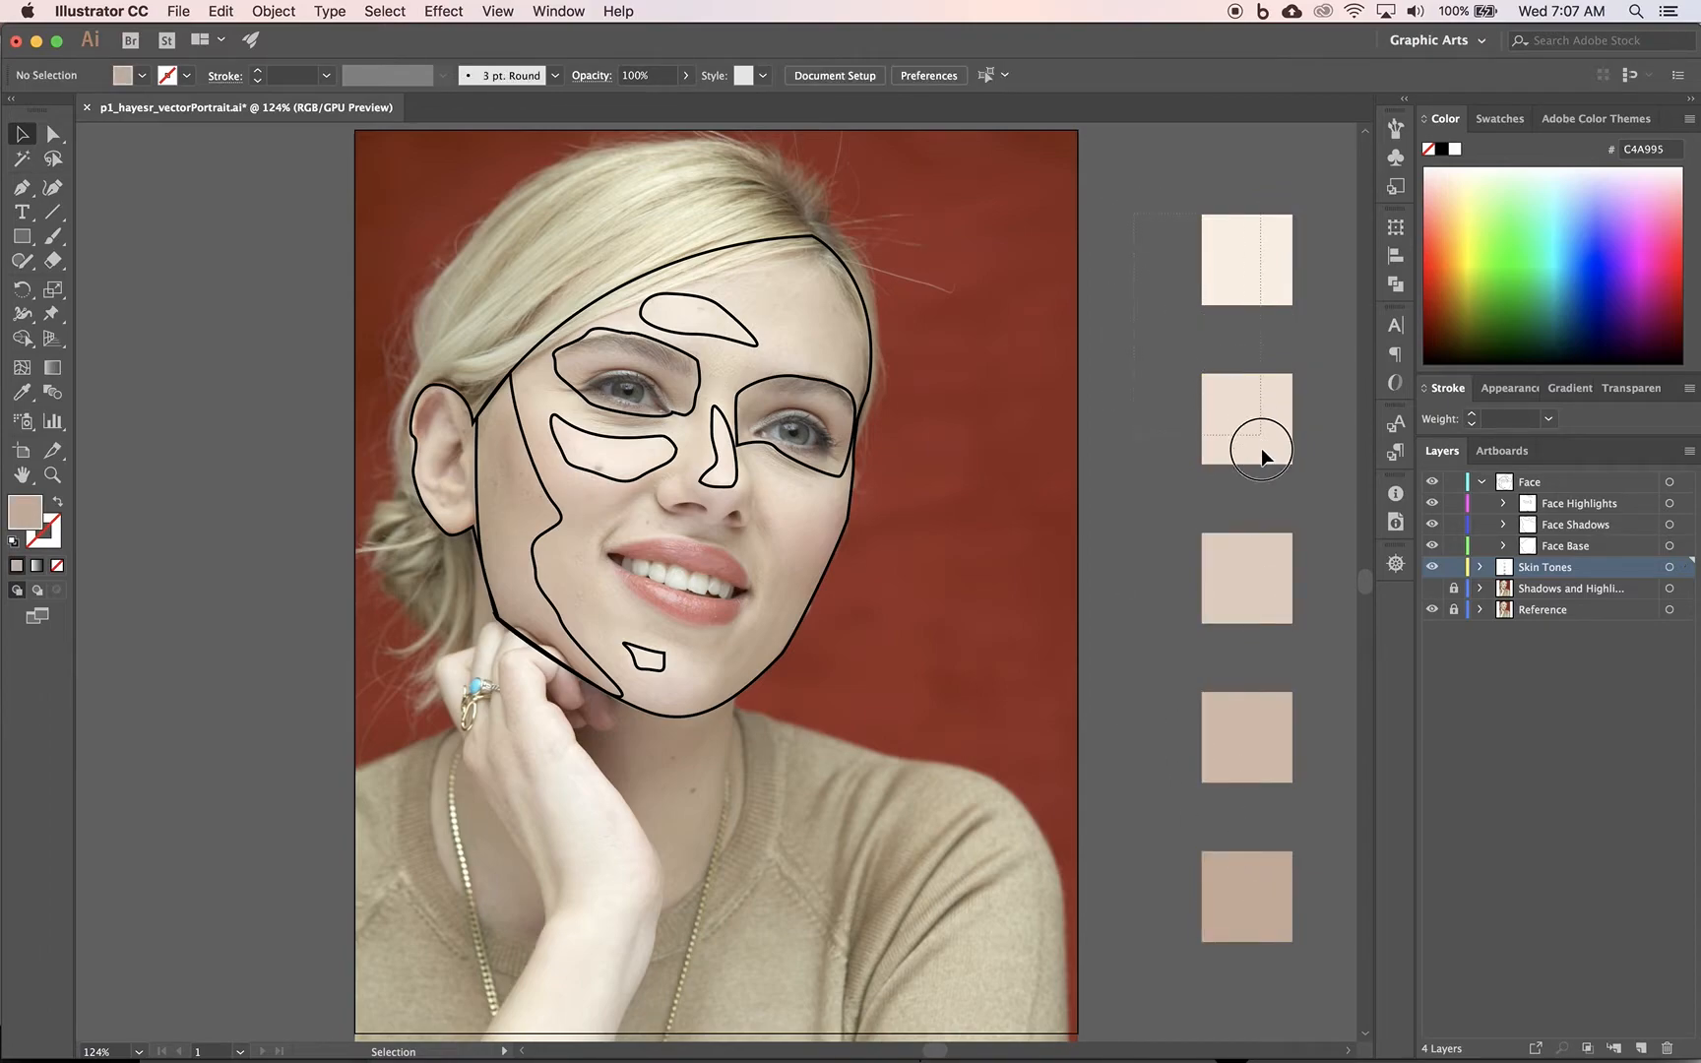
Step: Save the colours of the five skin tone squares as a colour group named Skin Tones, created from the selected artwork
{"action": "left_click_drag", "start_coordinate": [1261, 448], "coordinate": [1325, 959]}
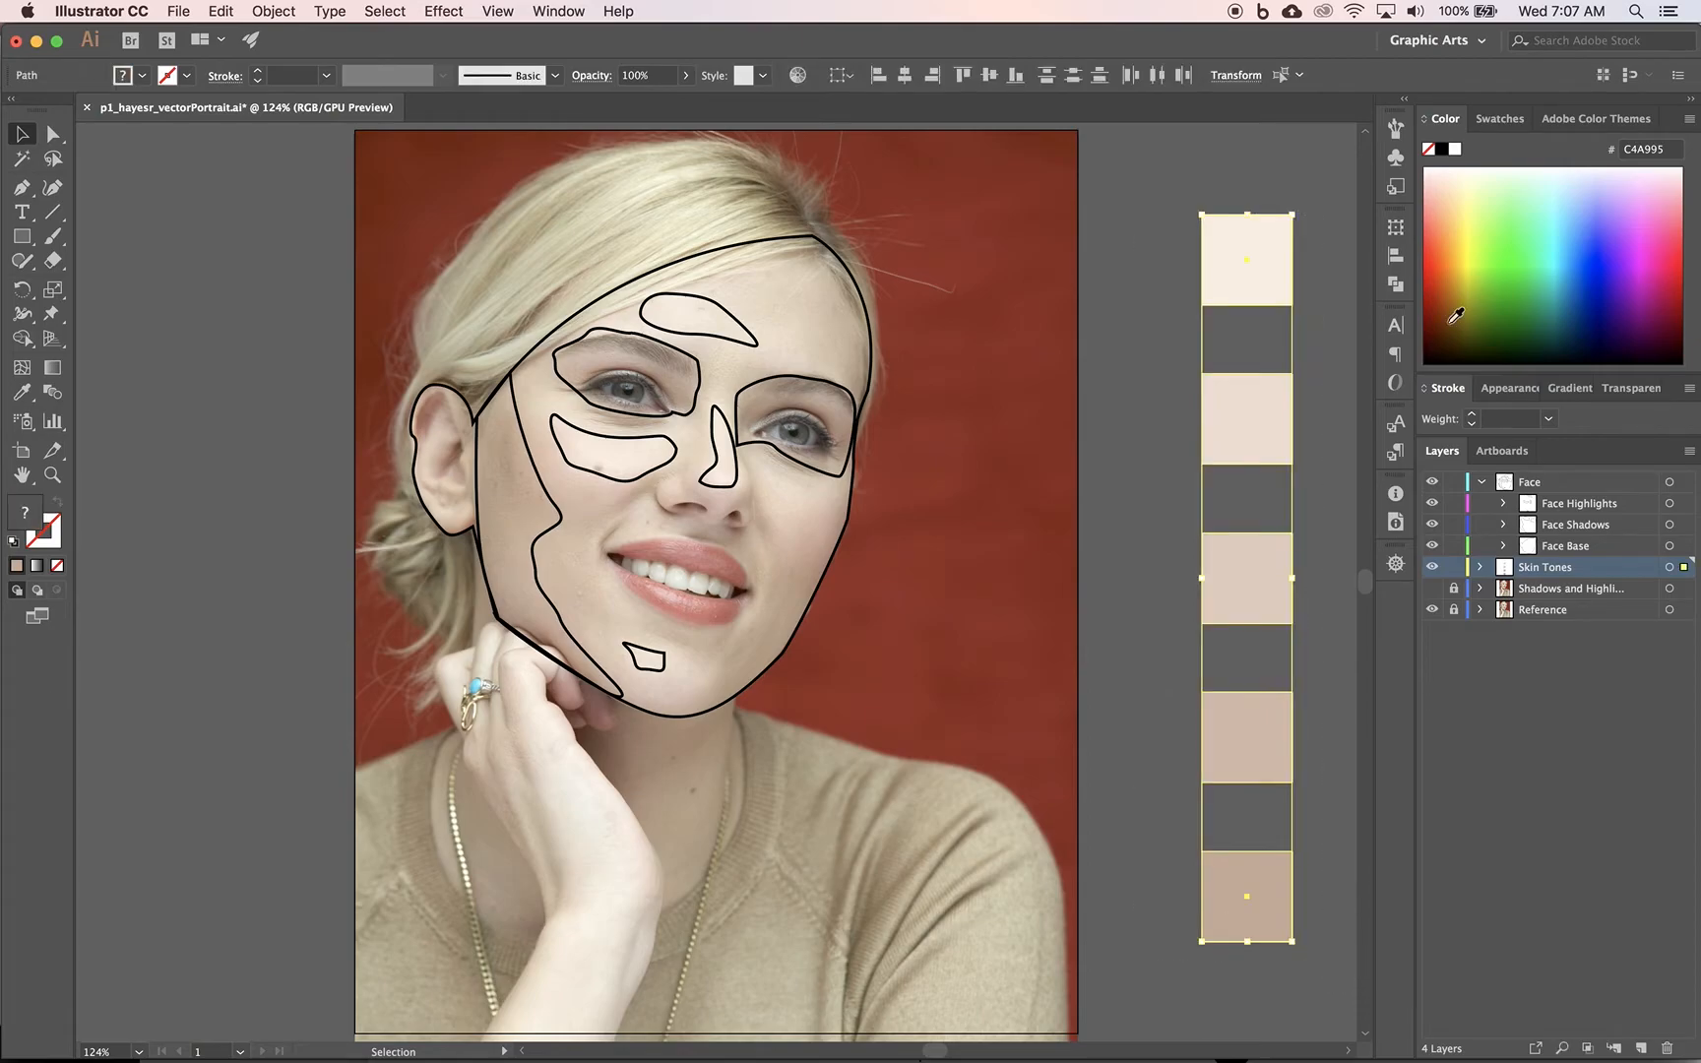
{"action": "left_click", "coordinate": [1495, 122]}
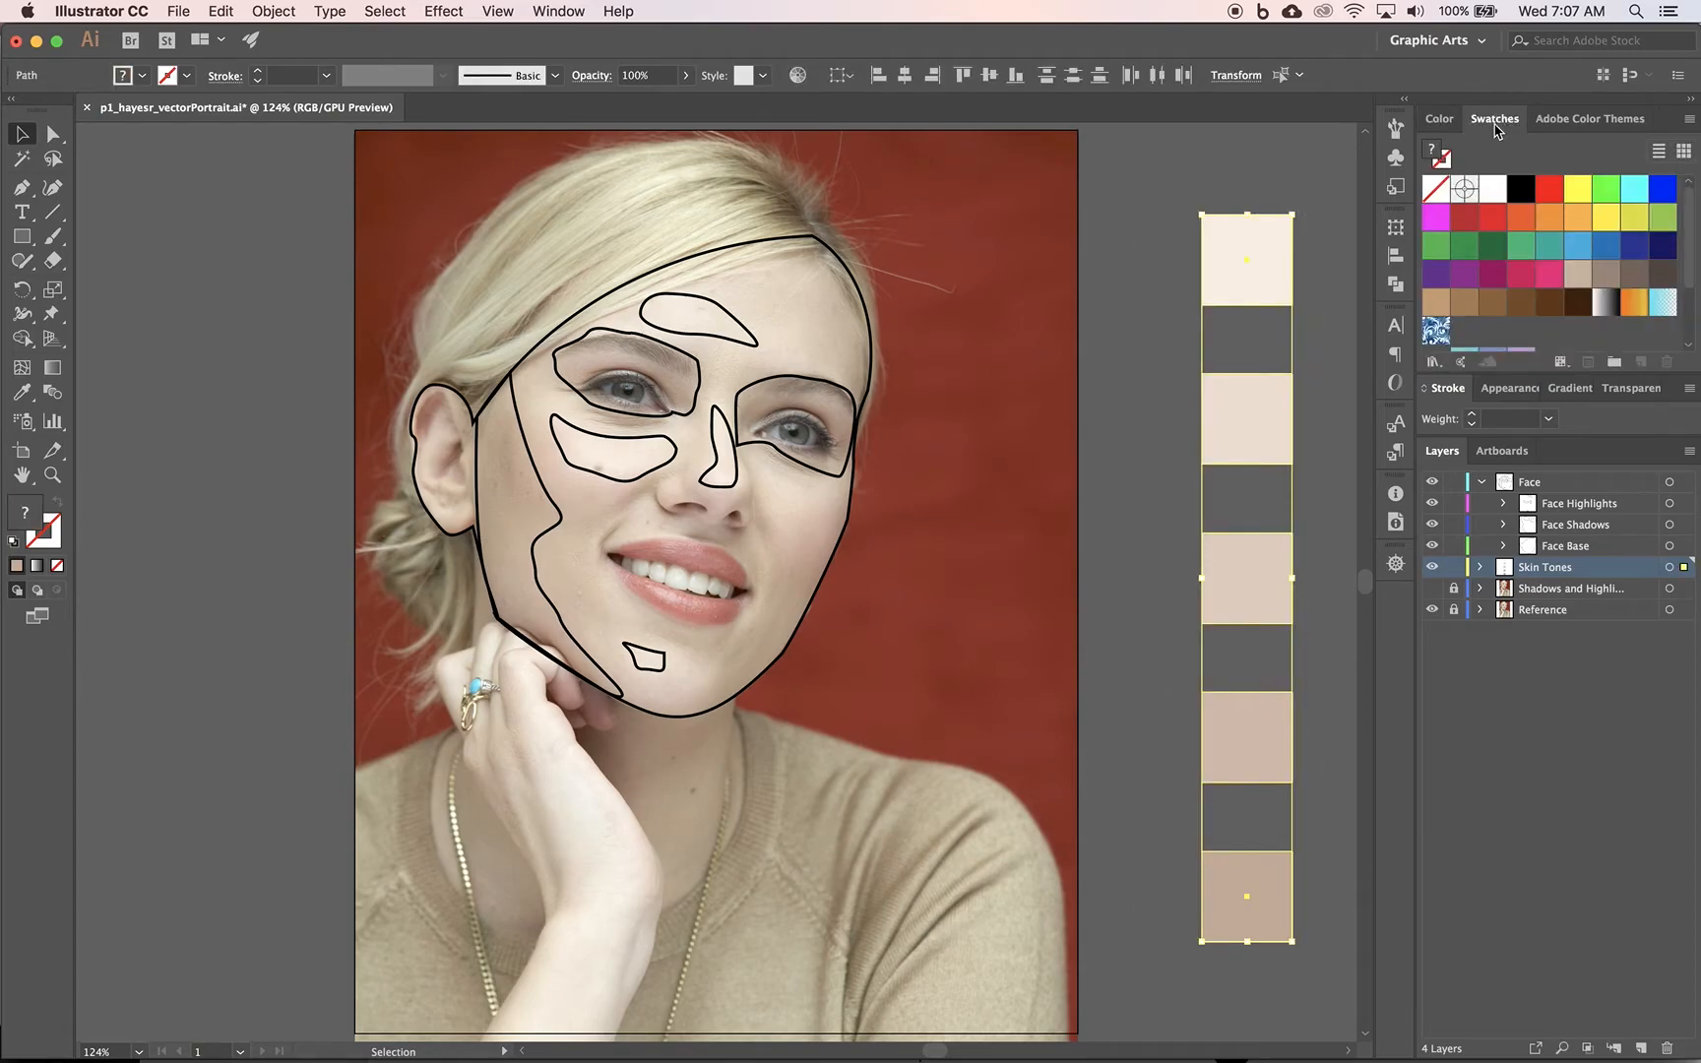
{"action": "scroll", "coordinate": [1507, 224], "scroll_direction": "down", "scroll_amount": 3}
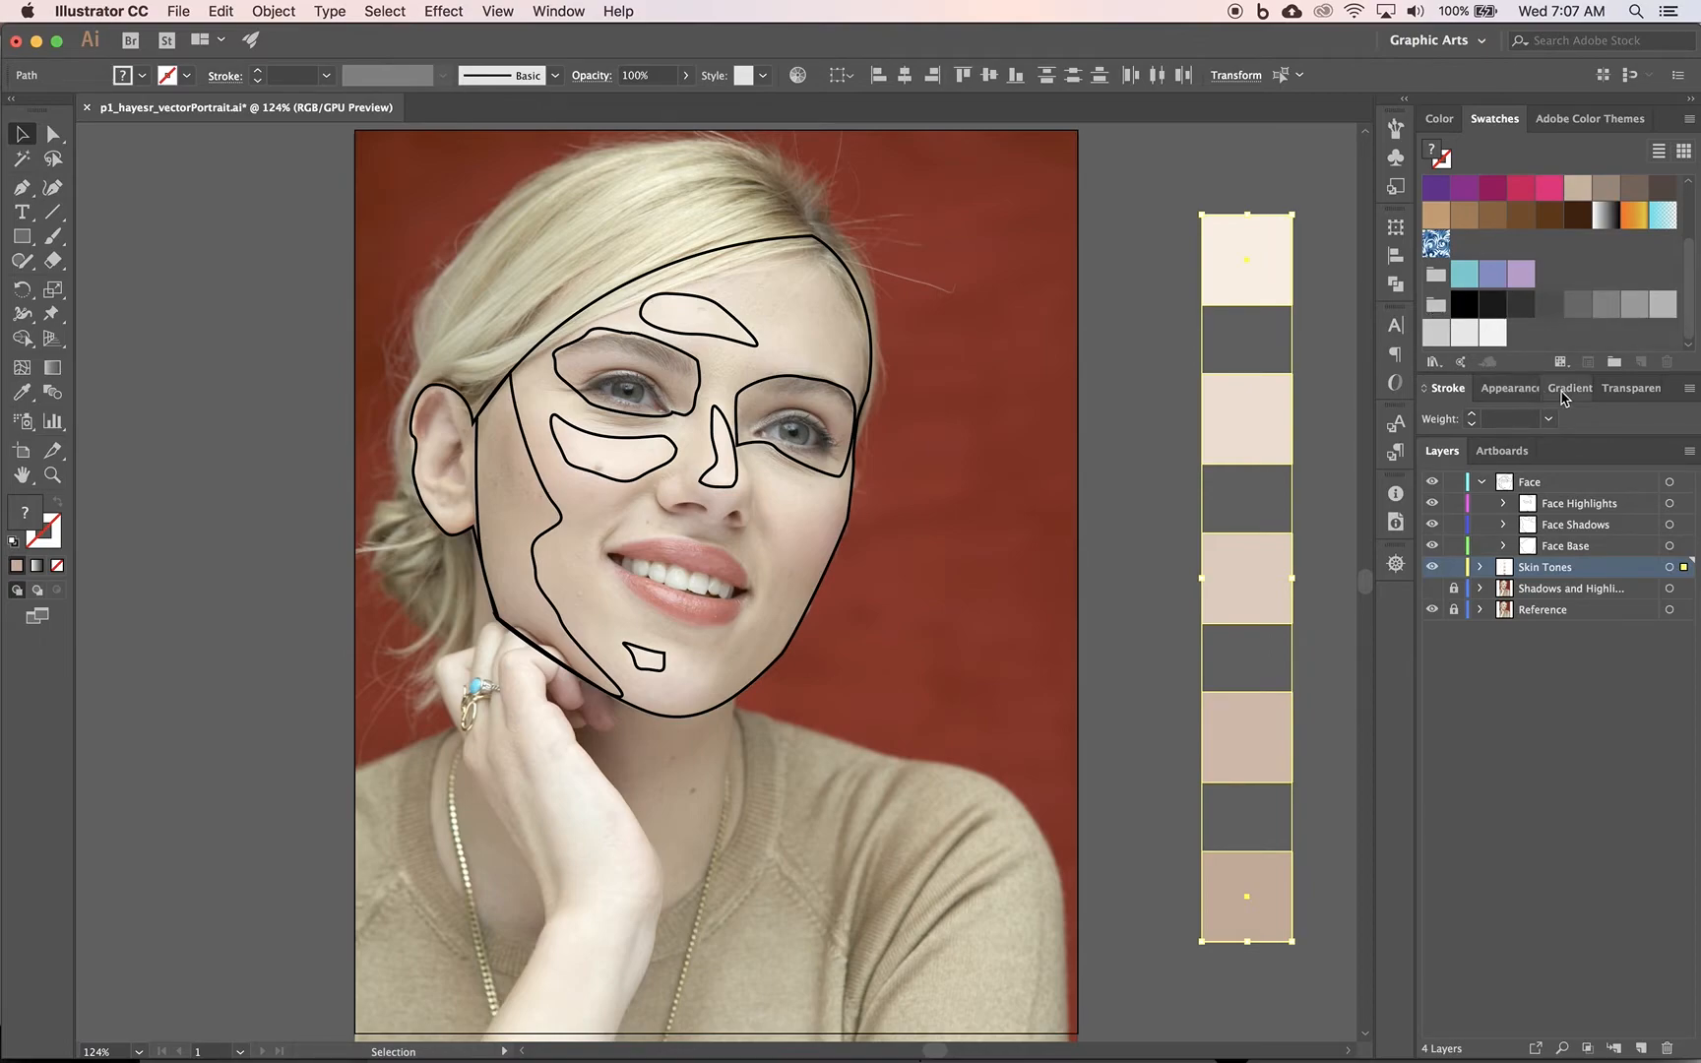
{"action": "left_click", "coordinate": [1614, 364]}
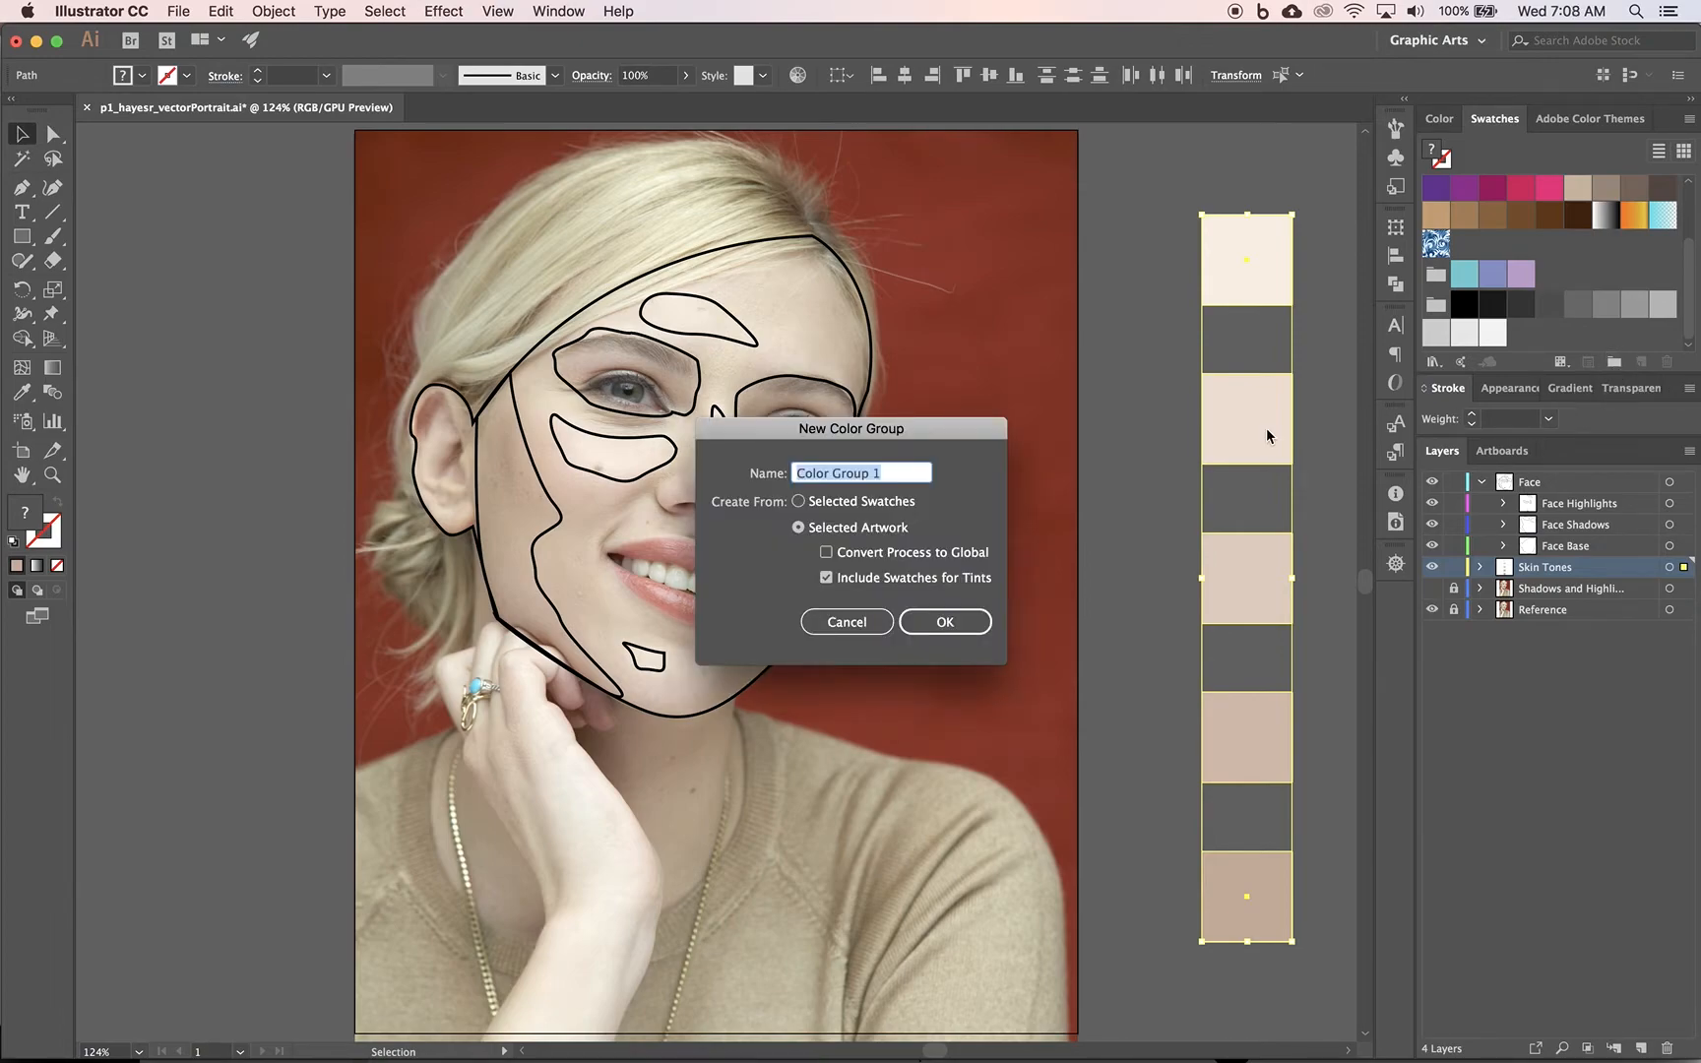
{"action": "type", "text": "Skin Tones"}
{"action": "left_click", "coordinate": [951, 635]}
{"action": "left_click", "coordinate": [951, 635]}
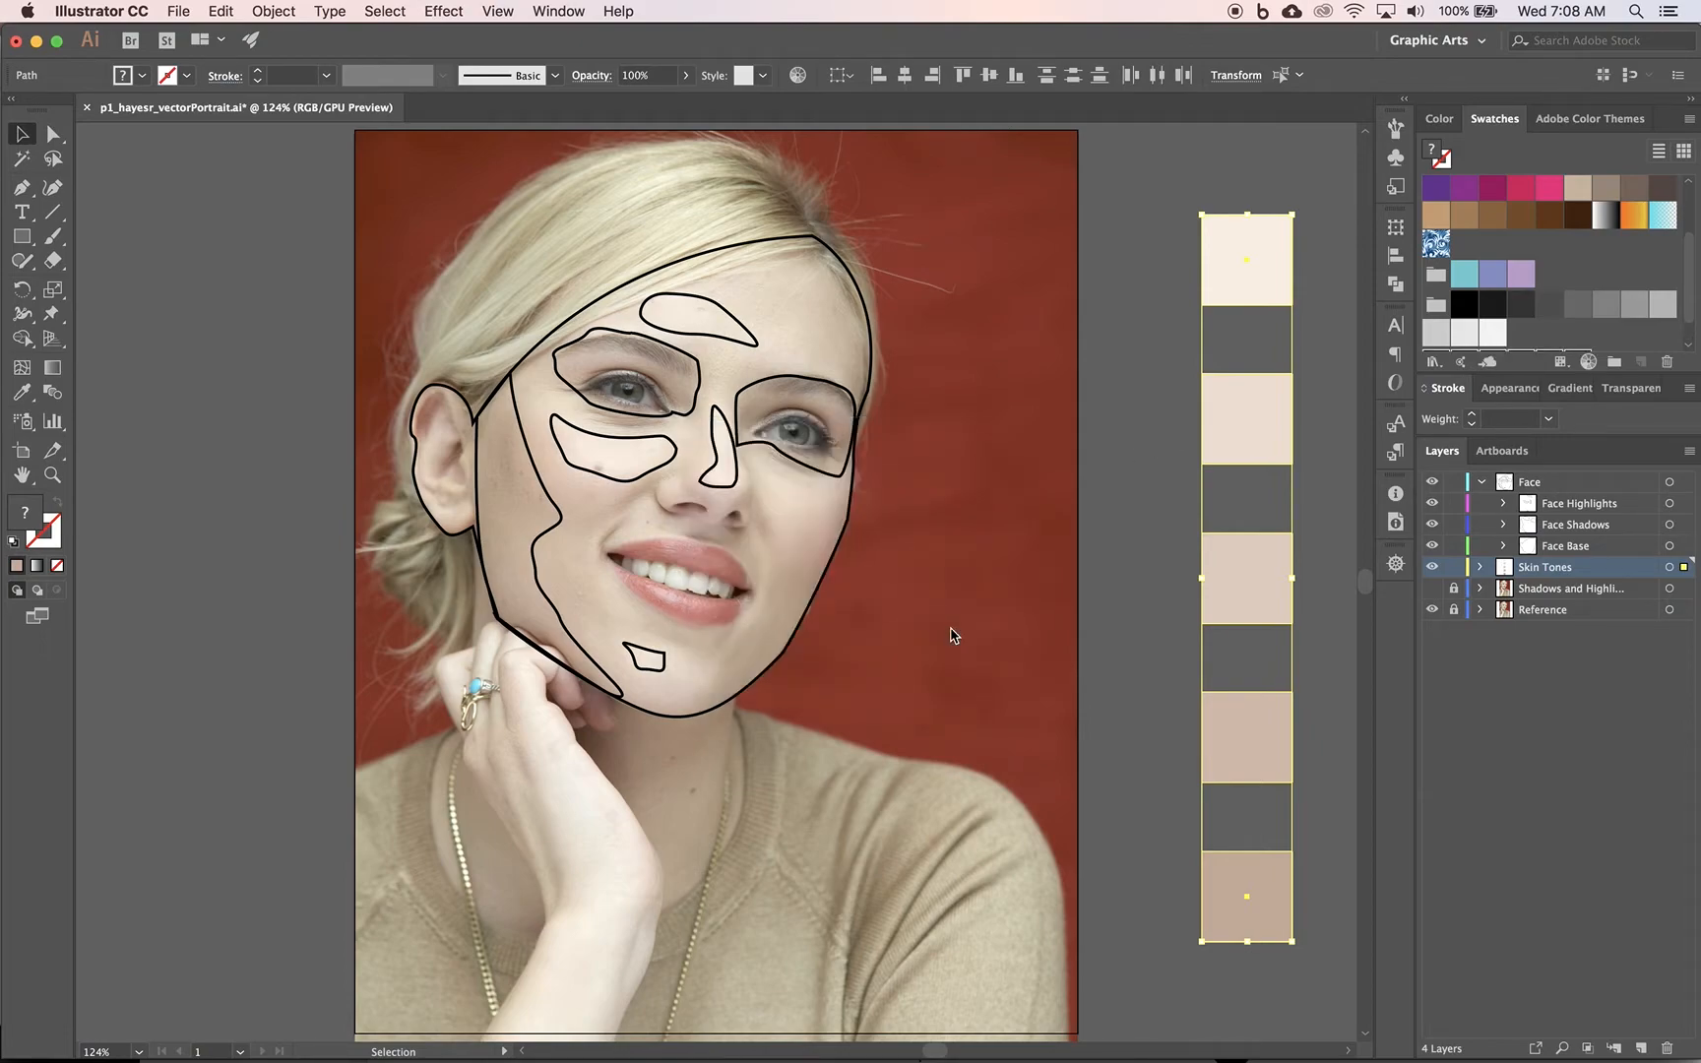
{"action": "scroll", "coordinate": [1580, 311], "scroll_direction": "down", "scroll_amount": 1}
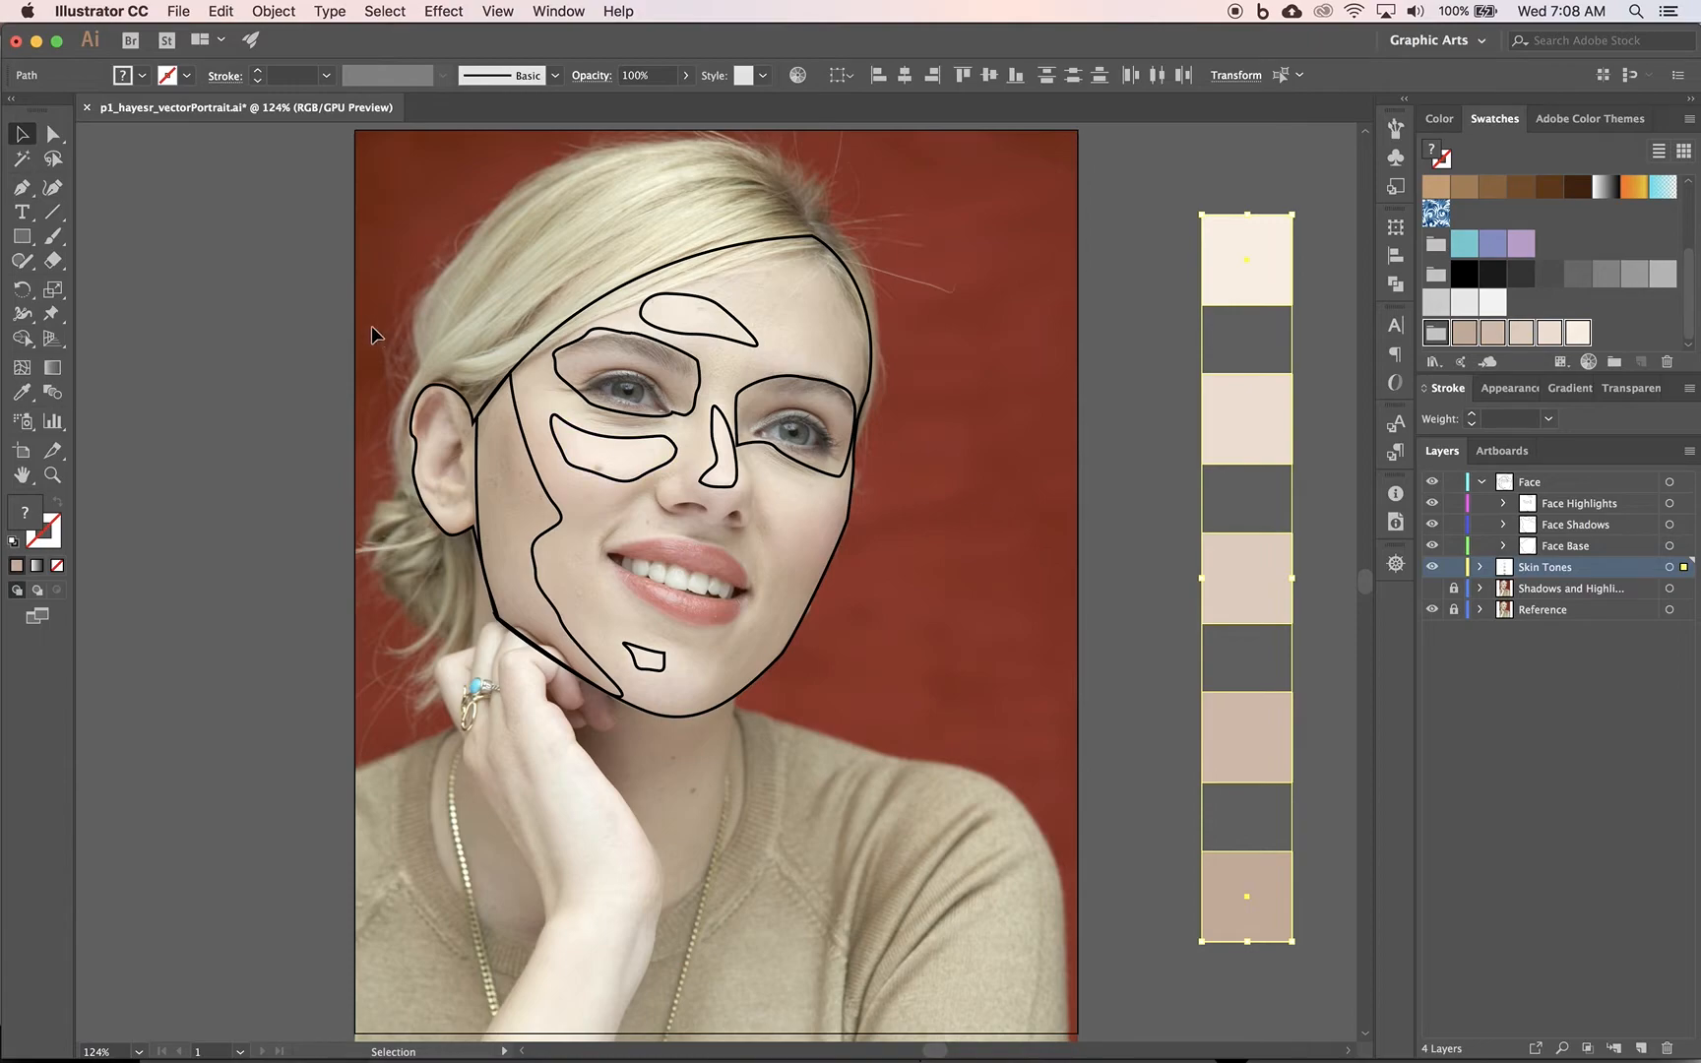
Step: Create a 1 in by 1 in square in the empty area beside the portrait's hair
{"action": "left_click", "coordinate": [19, 237]}
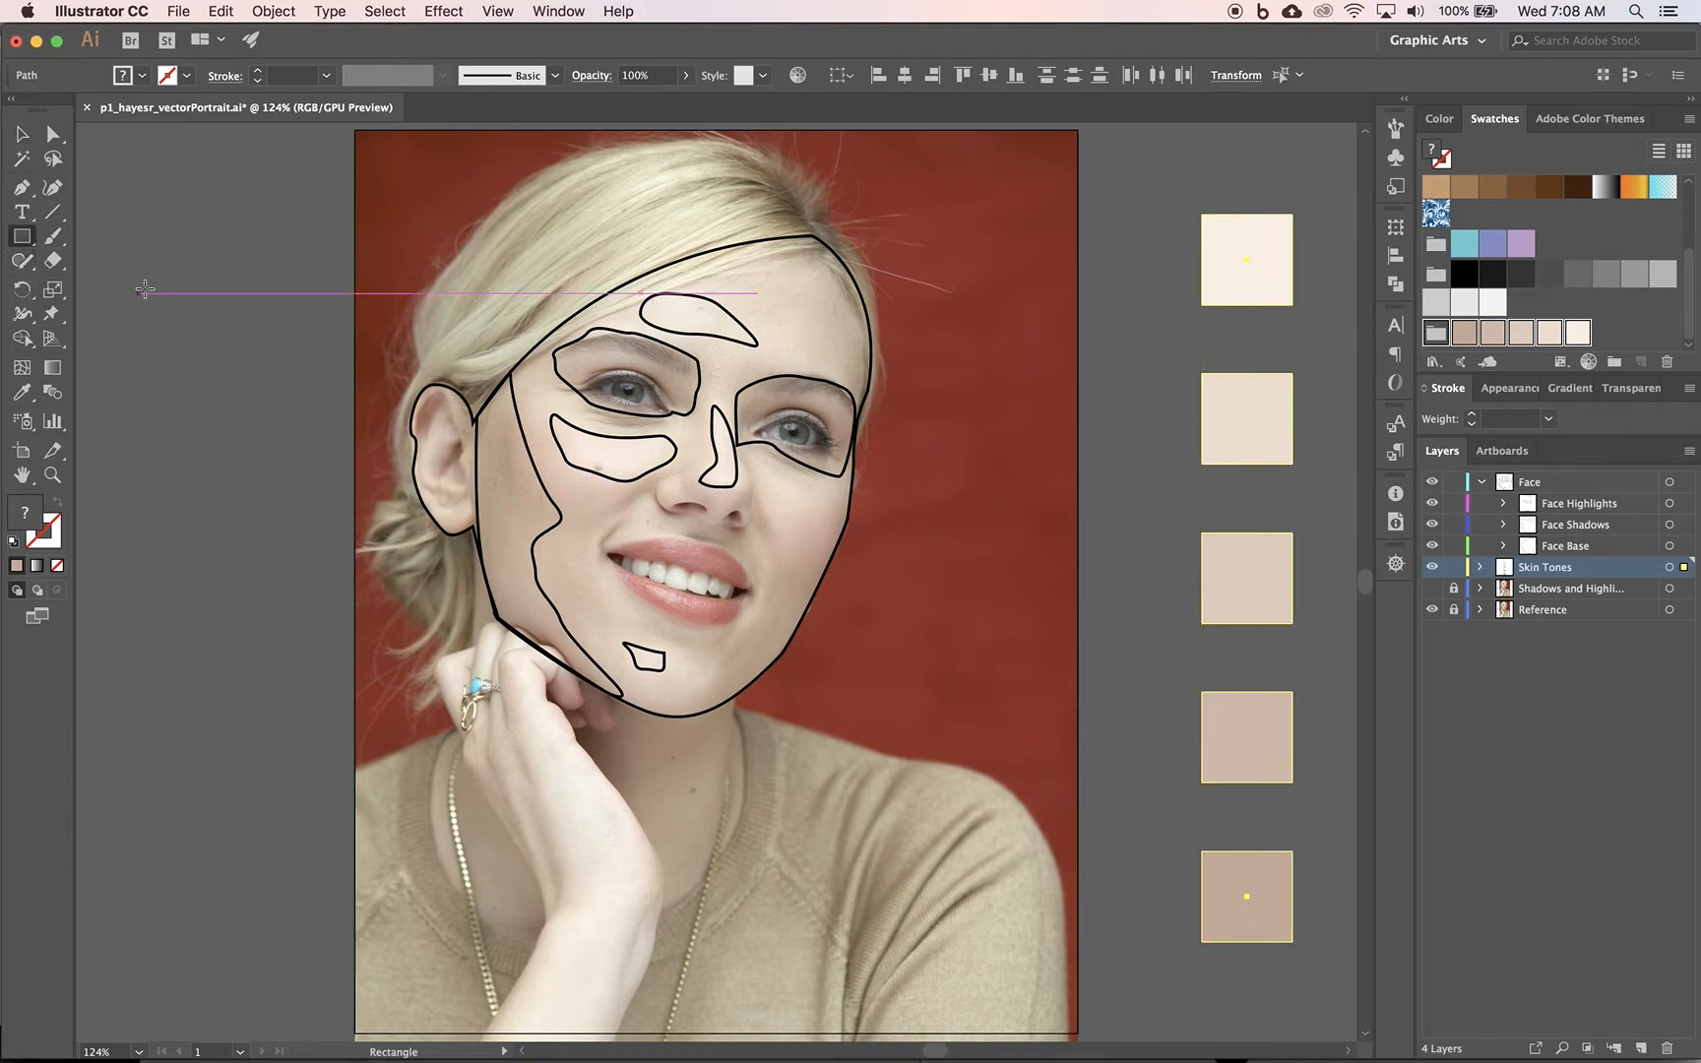
{"action": "left_click", "coordinate": [185, 259]}
{"action": "left_click", "coordinate": [904, 586]}
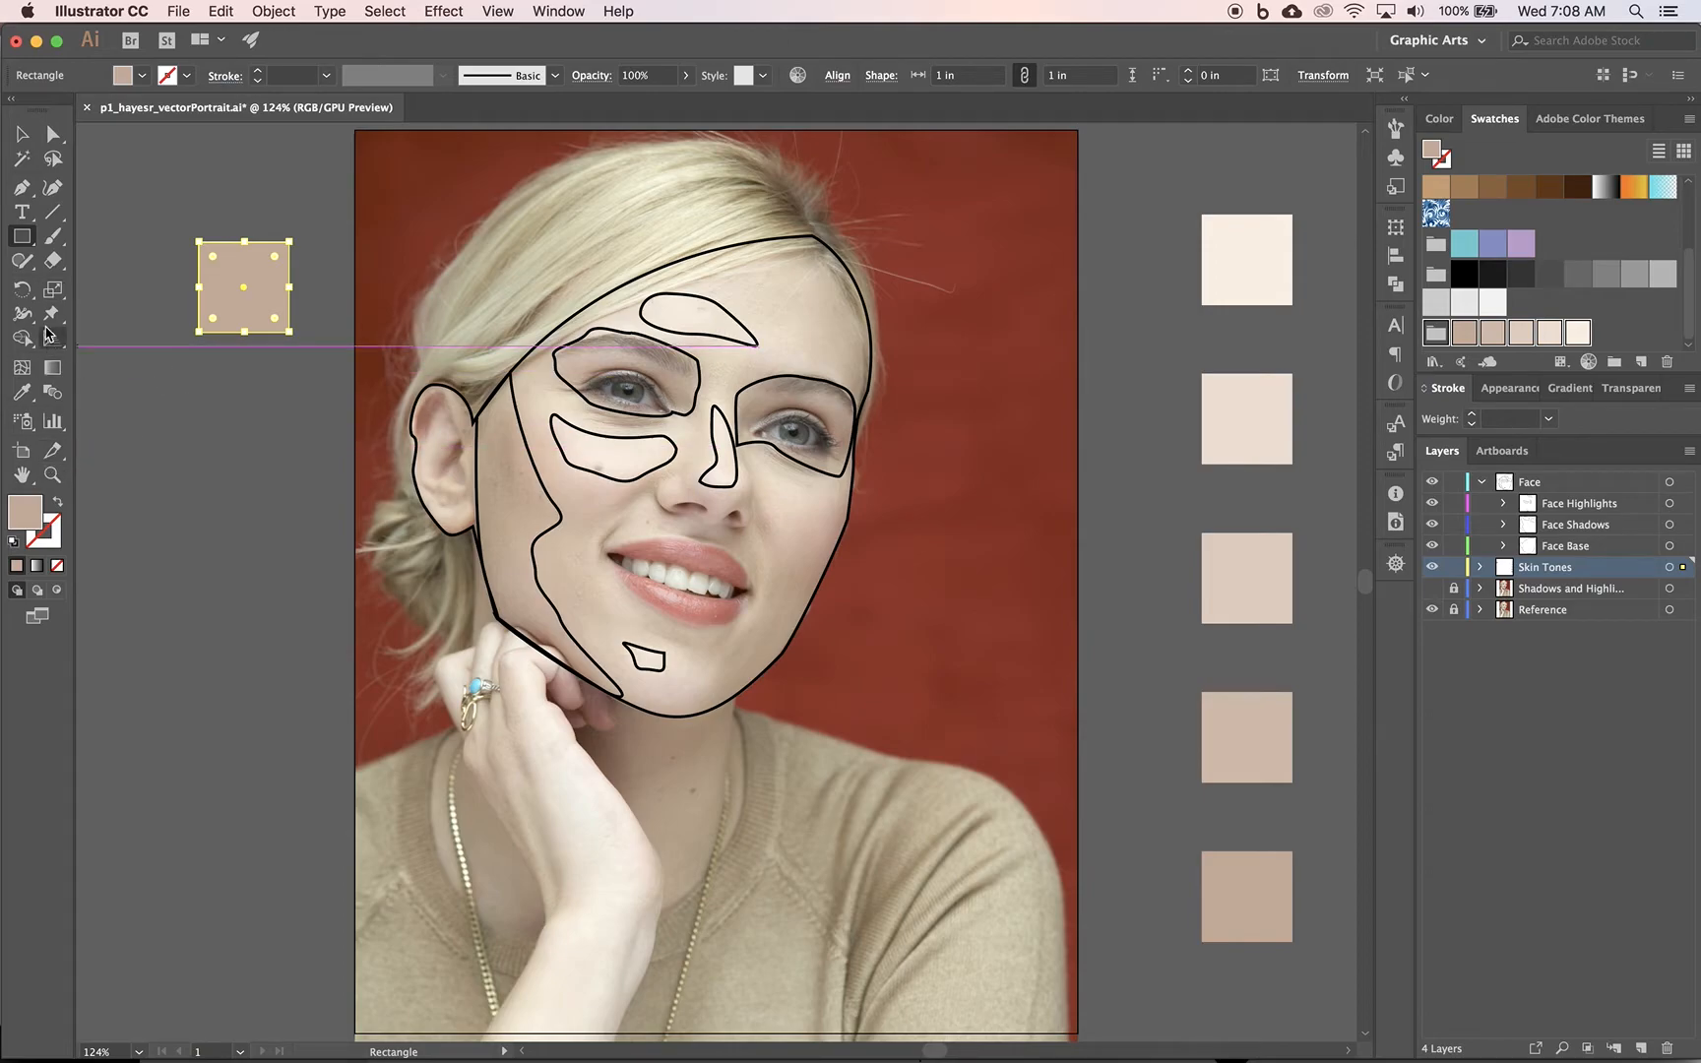
Step: Fill the new square with a colour sampled from the iris of the eye nearer the visible ear
{"action": "left_click", "coordinate": [52, 474]}
{"action": "left_click_drag", "start_coordinate": [608, 378], "coordinate": [676, 435]}
{"action": "scroll", "coordinate": [411, 412], "scroll_direction": "left", "scroll_amount": 5}
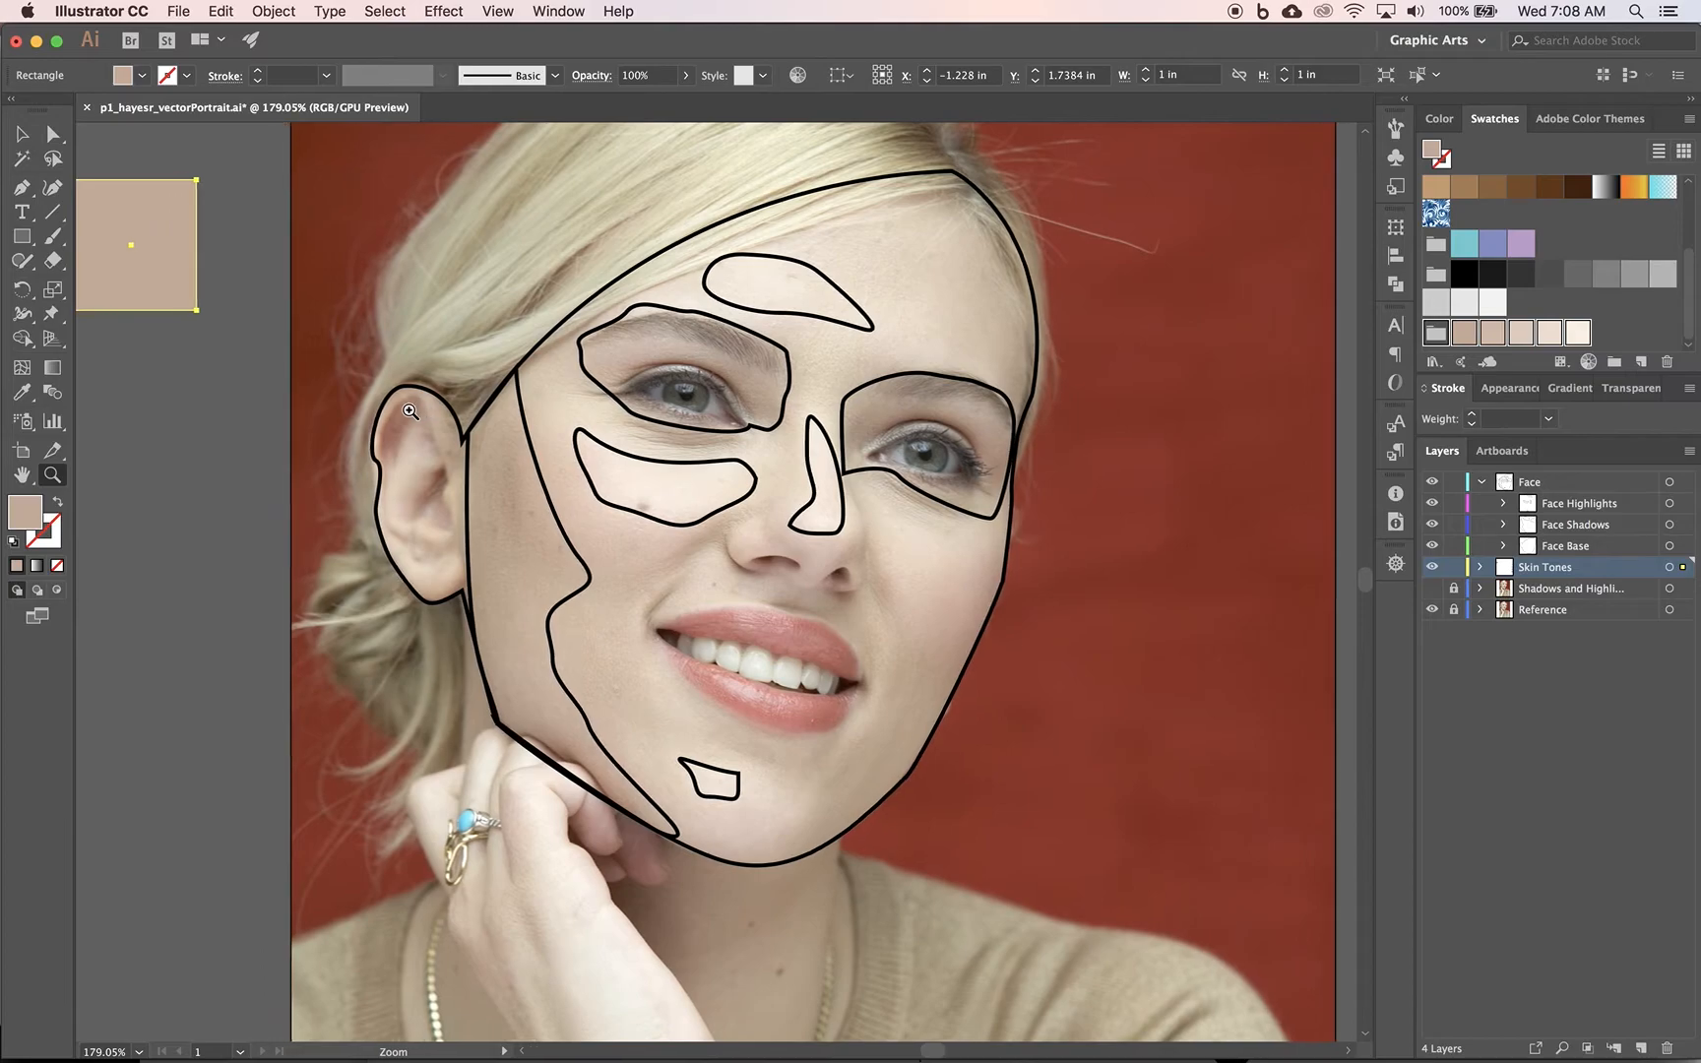
{"action": "scroll", "coordinate": [410, 411], "scroll_direction": "left", "scroll_amount": 1}
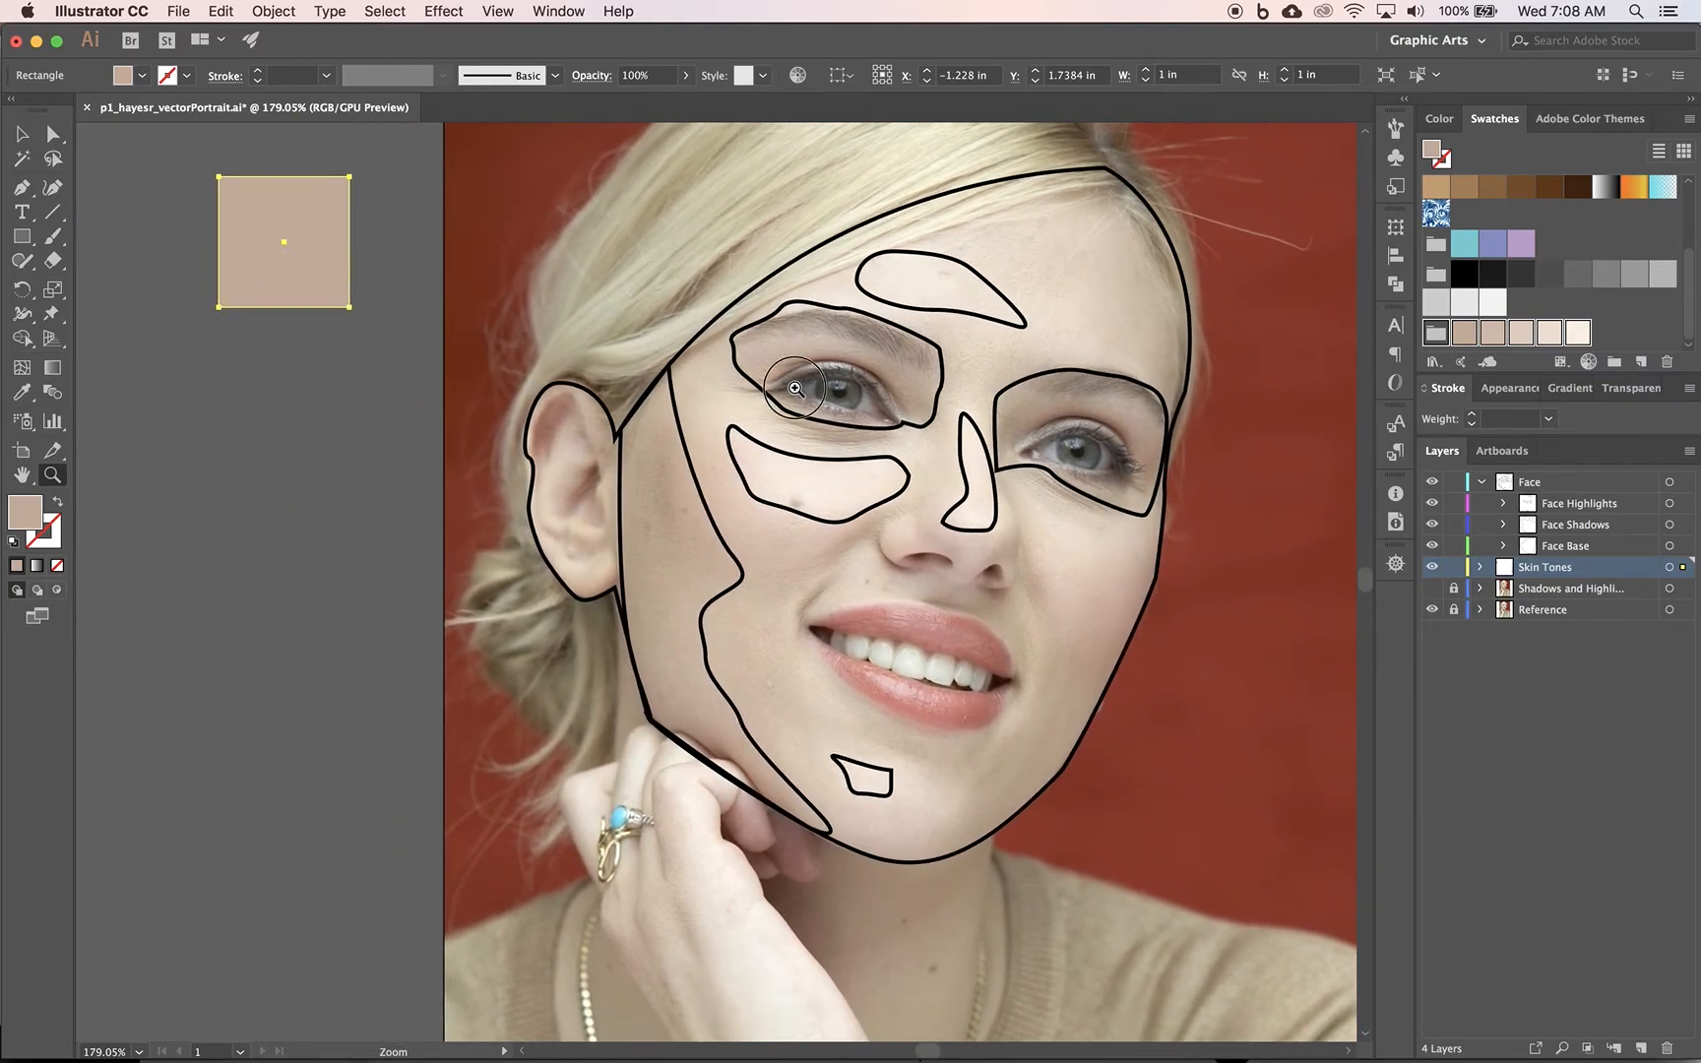
{"action": "left_click_drag", "start_coordinate": [759, 409], "coordinate": [758, 411]}
{"action": "scroll", "coordinate": [220, 368], "scroll_direction": "up", "scroll_amount": 2}
{"action": "scroll", "coordinate": [221, 368], "scroll_direction": "left", "scroll_amount": 2}
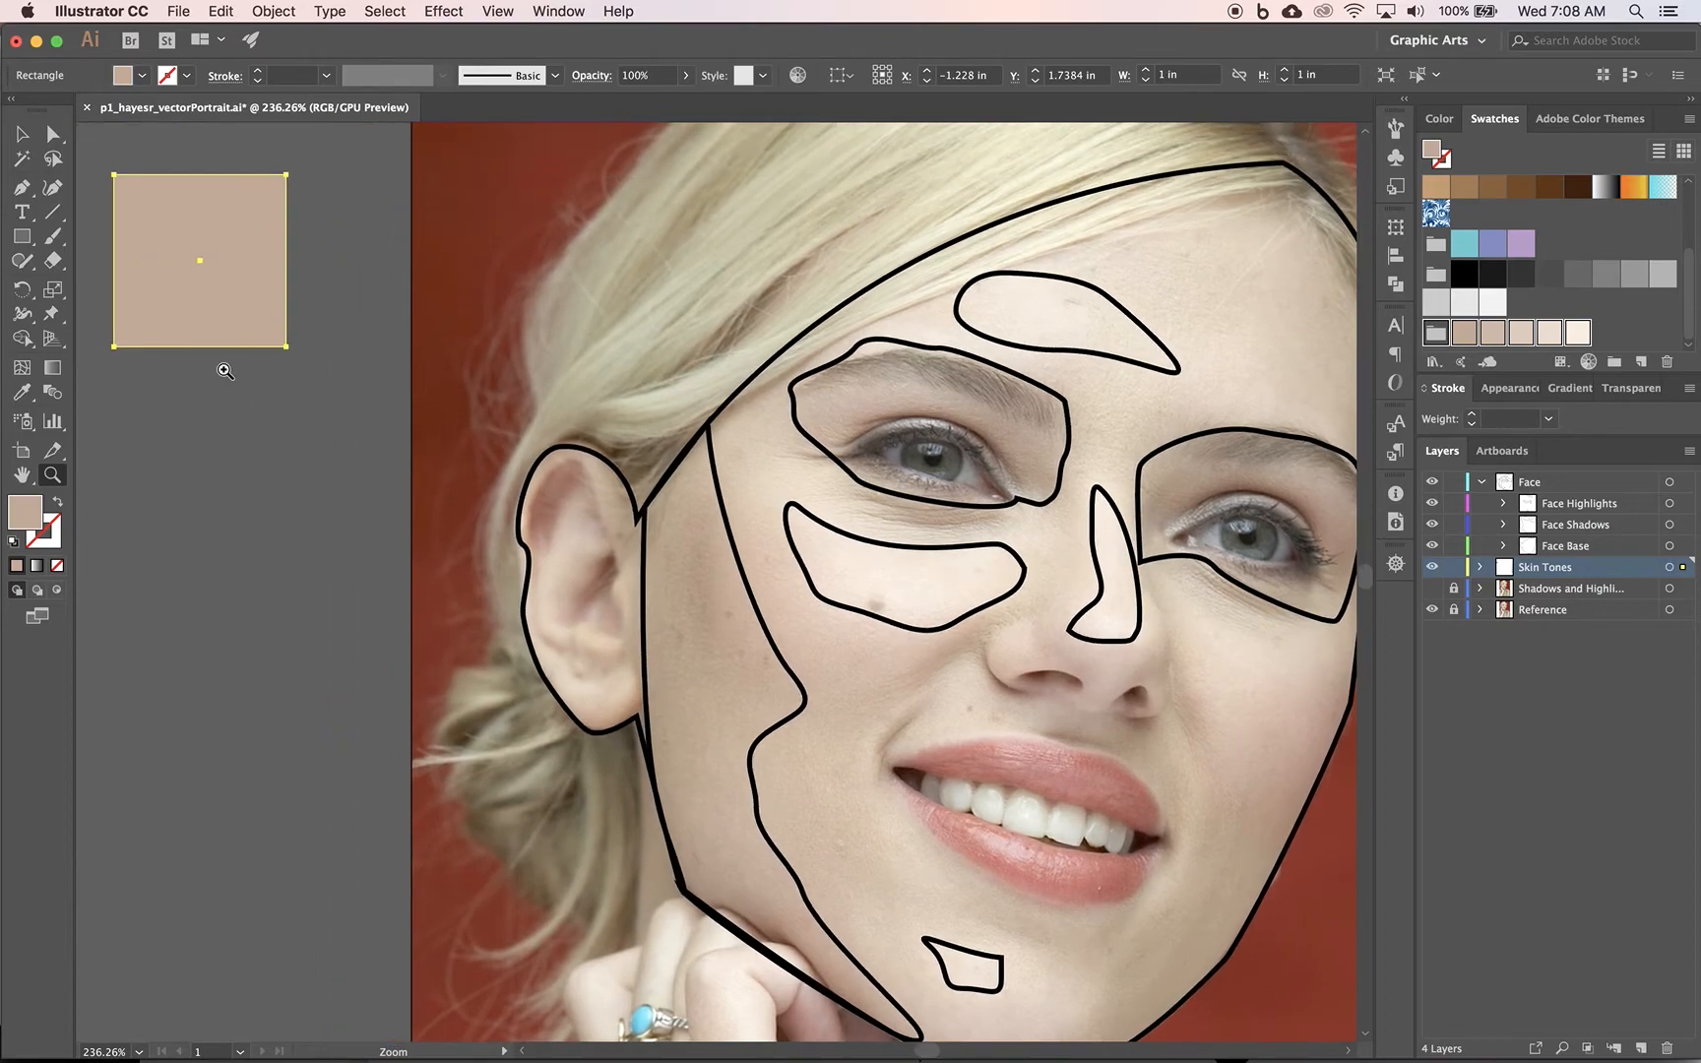
{"action": "left_click", "coordinate": [21, 394]}
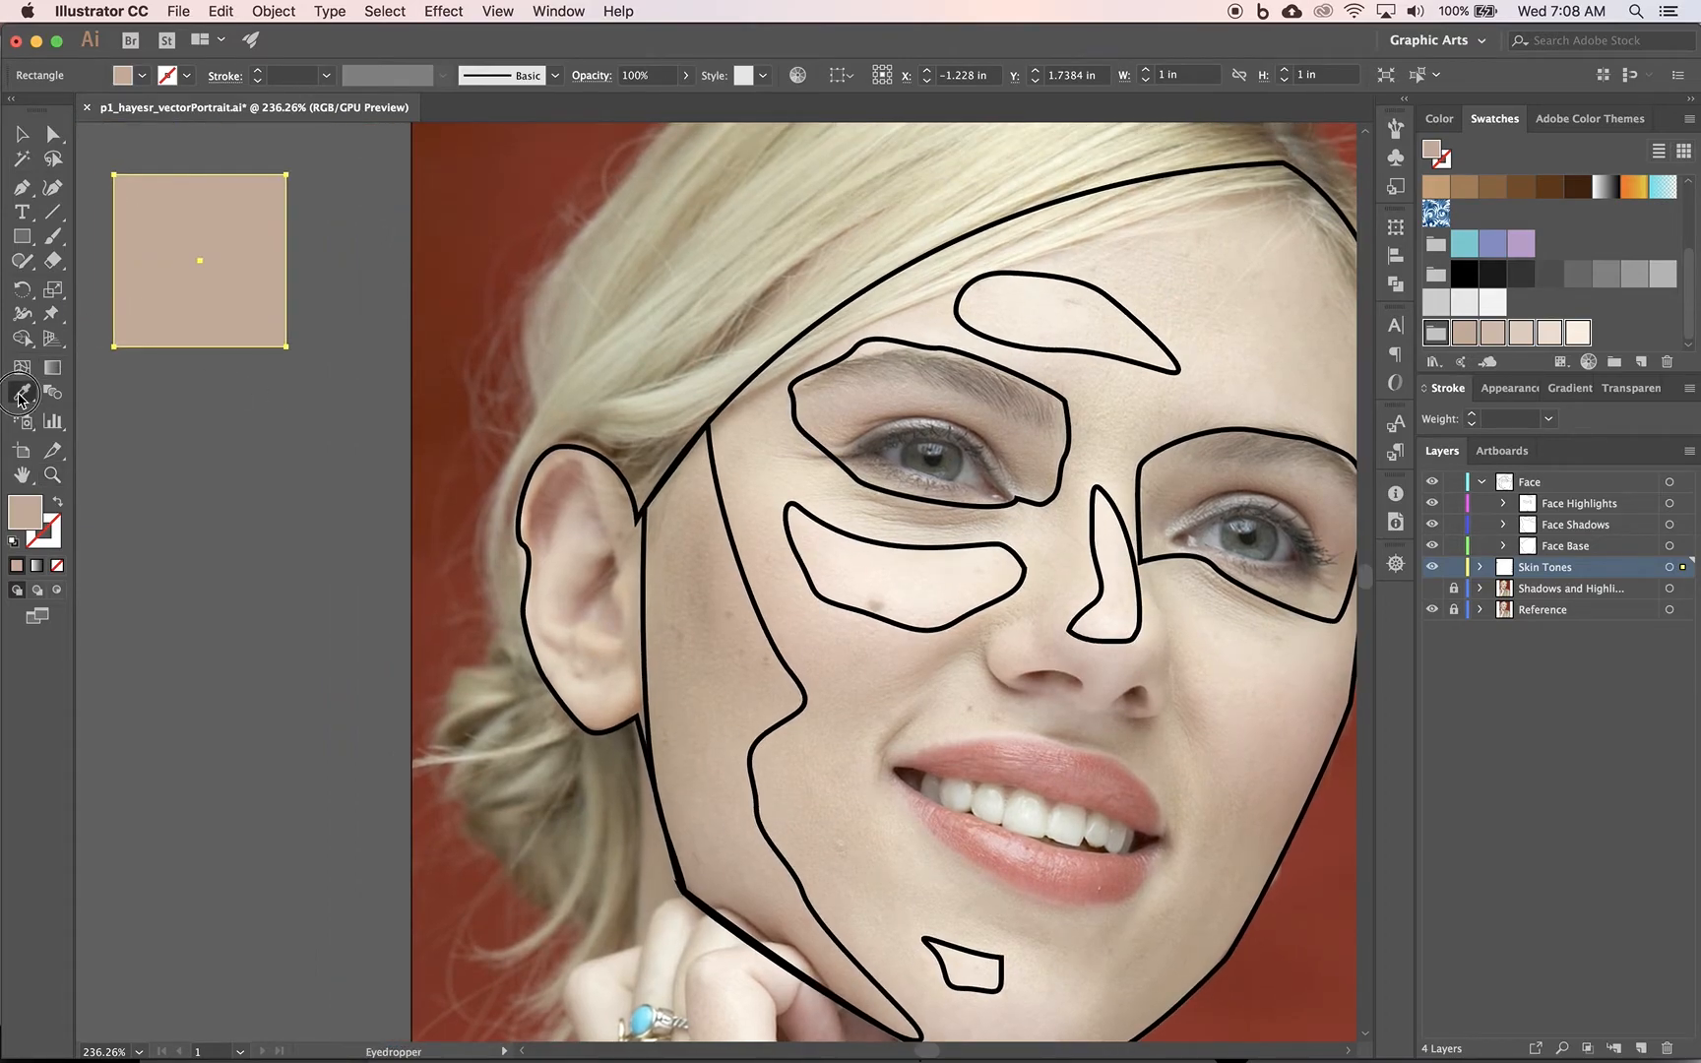
{"action": "left_click", "coordinate": [925, 455]}
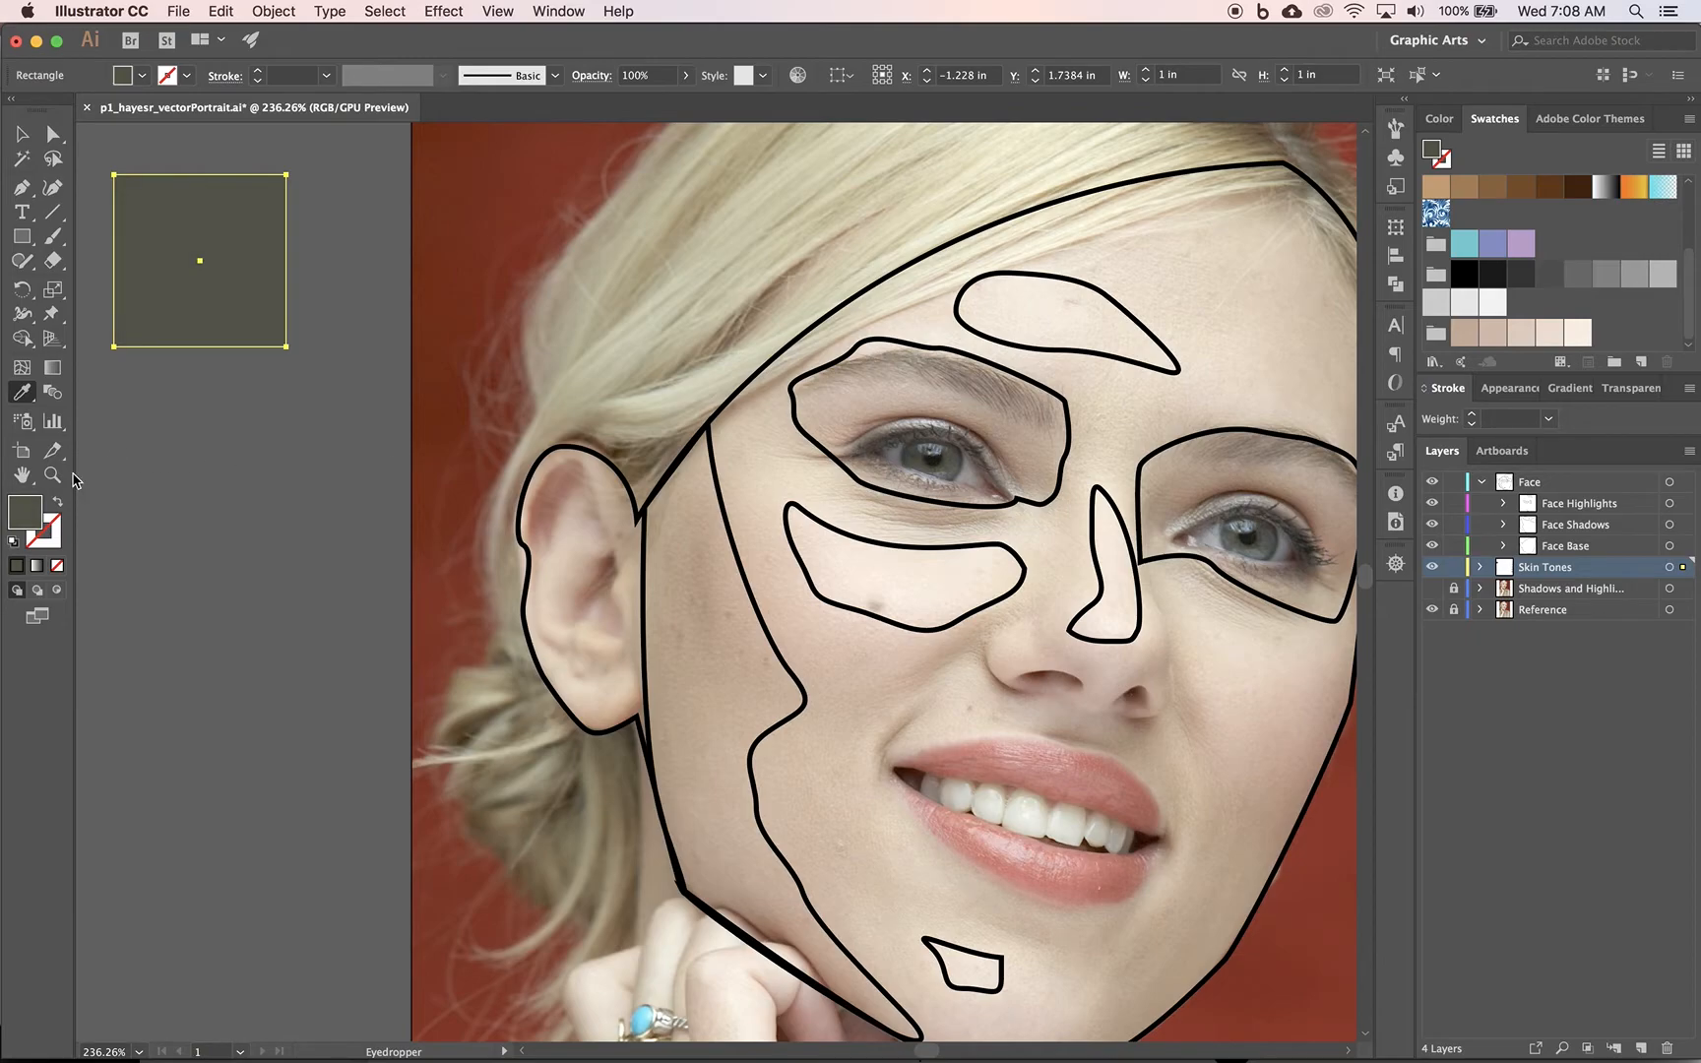
Step: Swap the square's fill and stroke, swap them back, and resample its fill from the iris beside the pupil
{"action": "left_click", "coordinate": [57, 502]}
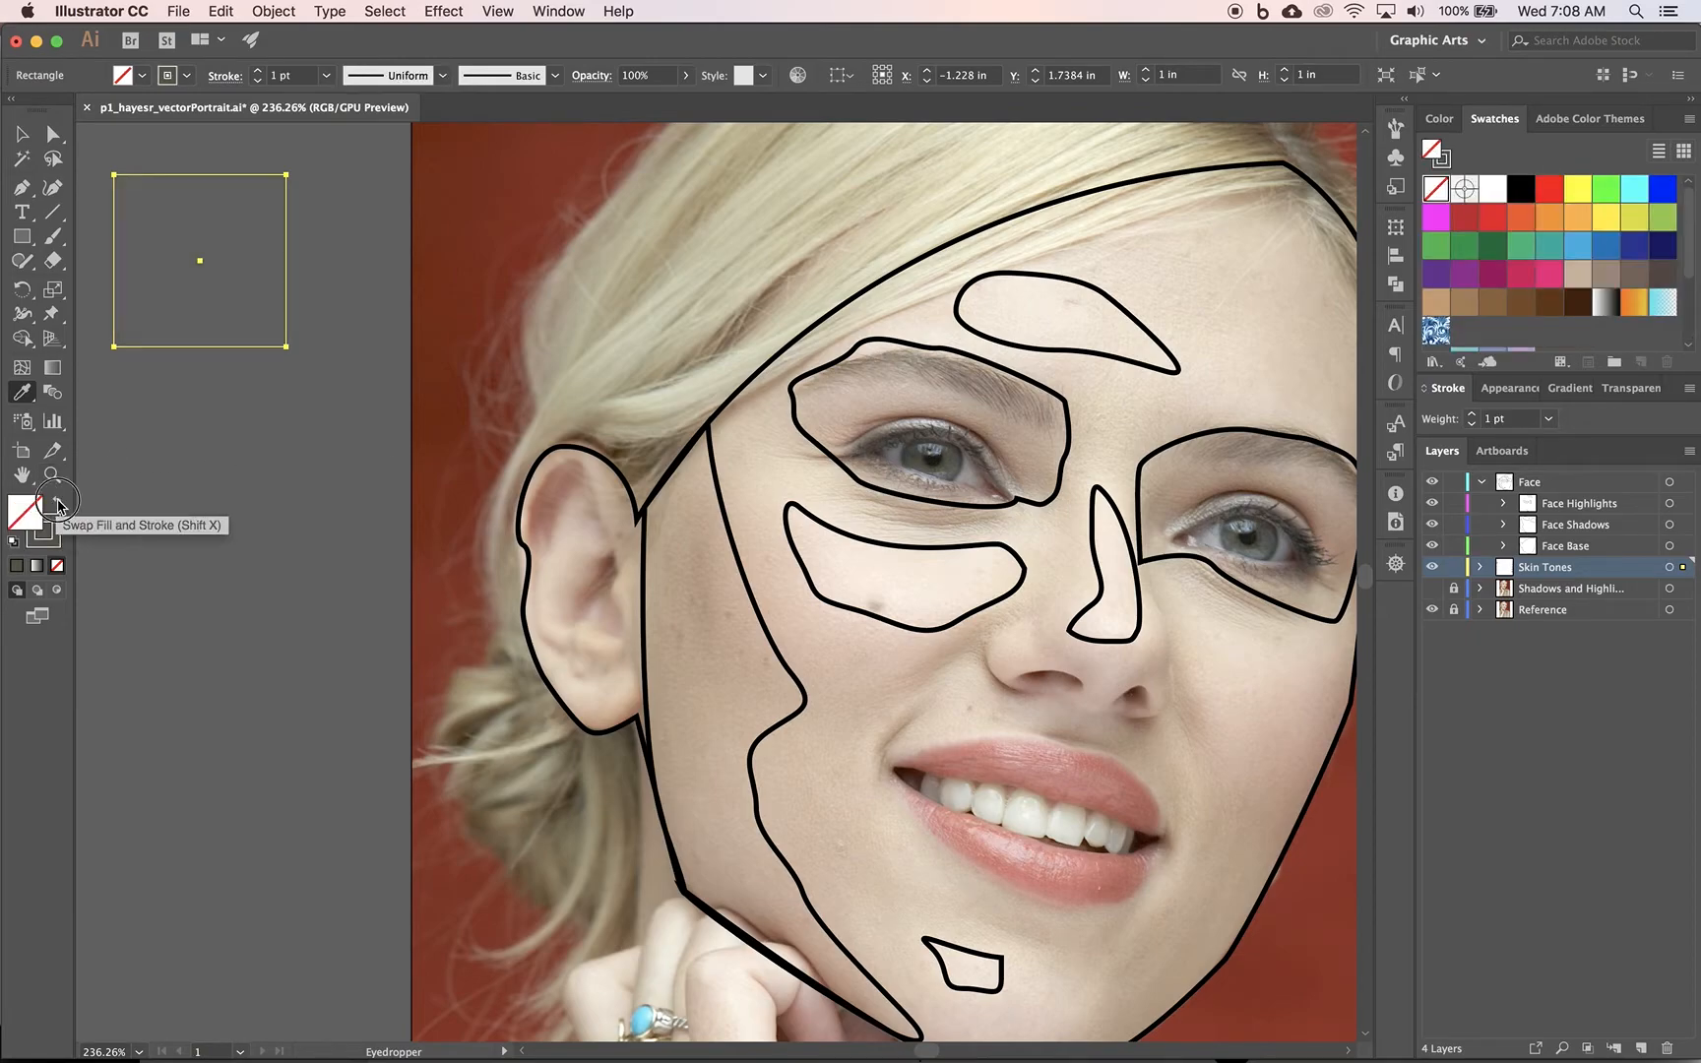
{"action": "left_click", "coordinate": [57, 502]}
{"action": "left_click", "coordinate": [52, 474]}
{"action": "left_click_drag", "start_coordinate": [899, 441], "coordinate": [1356, 581]}
{"action": "left_click", "coordinate": [20, 392]}
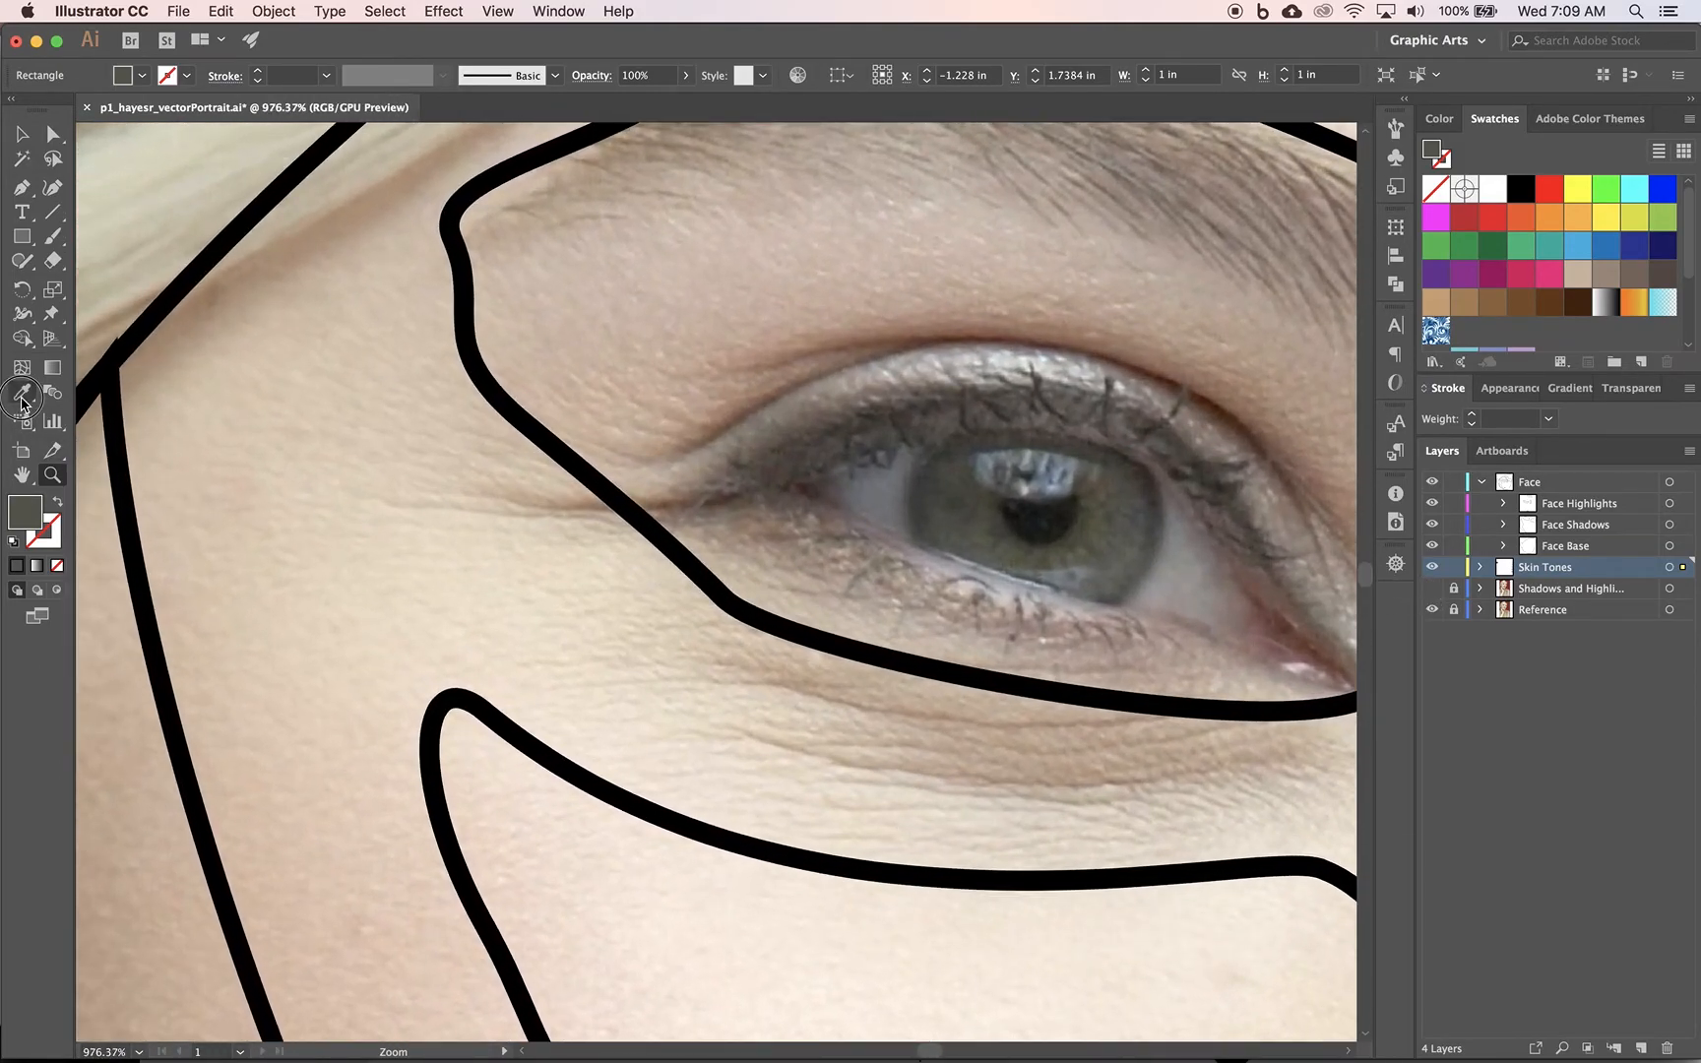
{"action": "left_click", "coordinate": [986, 504]}
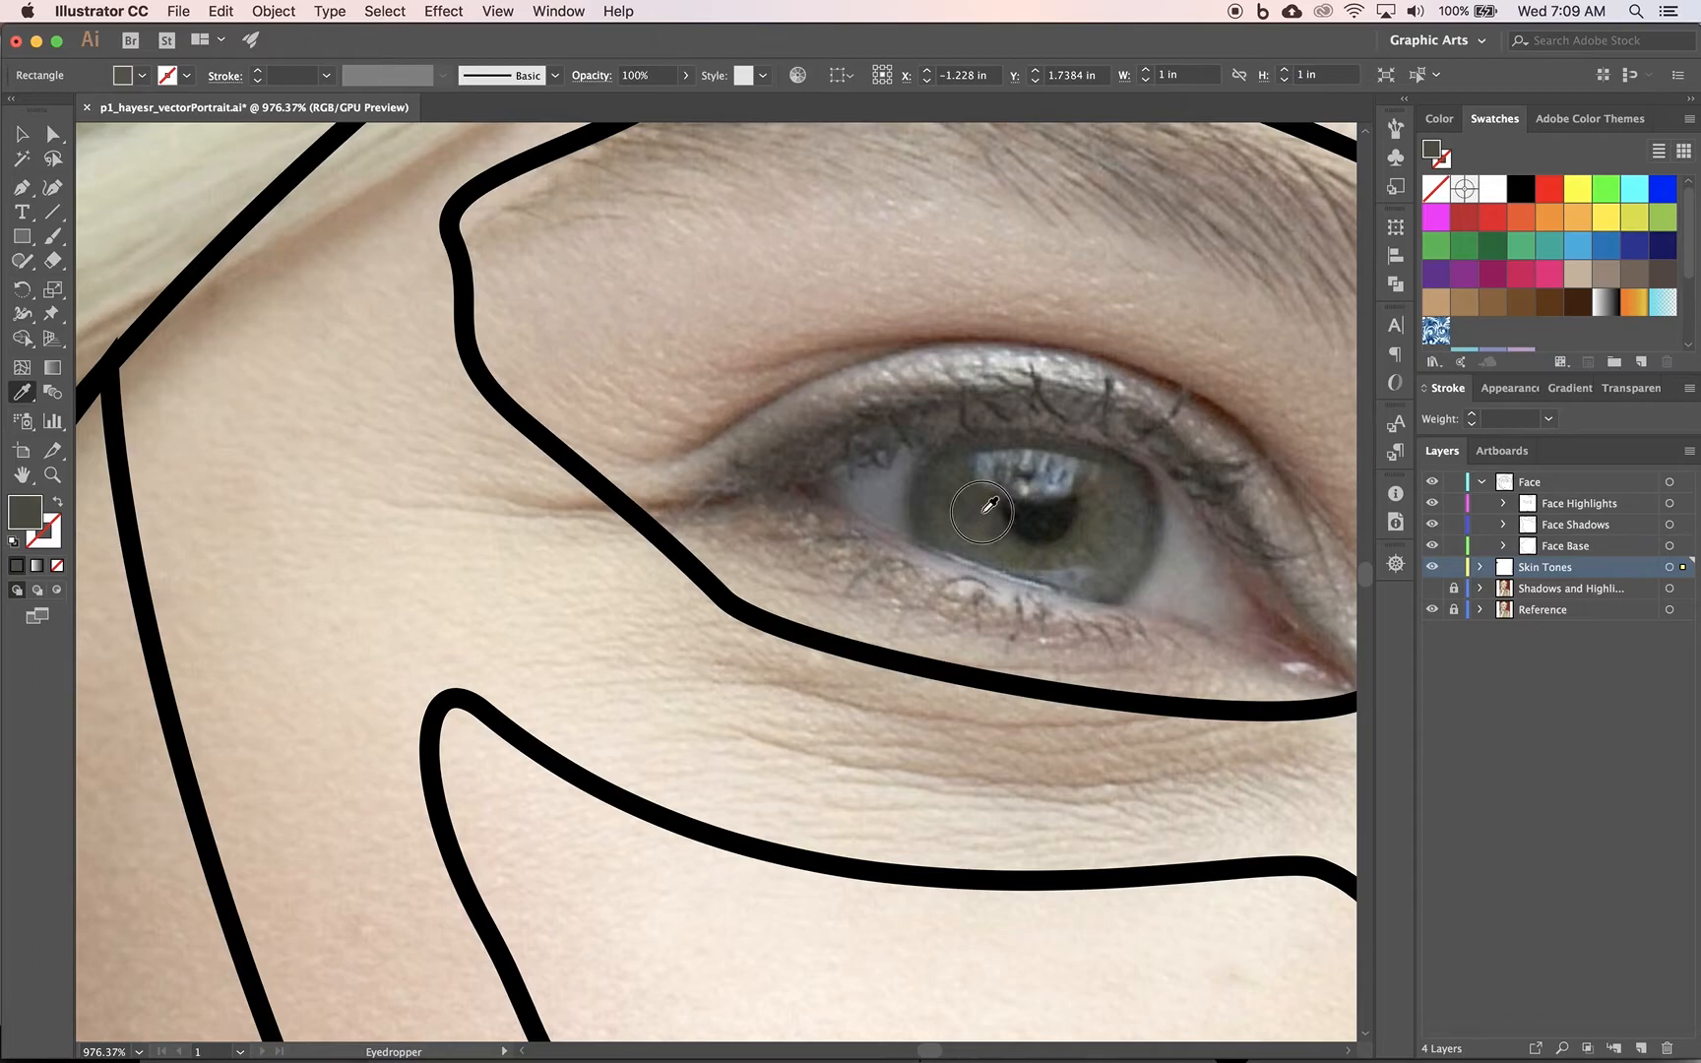
Step: Compare the square's sampled eye colour with the eyes in the whole portrait
{"action": "scroll", "coordinate": [475, 544], "scroll_direction": "left", "scroll_amount": 10}
{"action": "scroll", "coordinate": [474, 543], "scroll_direction": "up", "scroll_amount": 2}
{"action": "scroll", "coordinate": [479, 547], "scroll_direction": "left", "scroll_amount": 10}
{"action": "scroll", "coordinate": [479, 548], "scroll_direction": "down", "scroll_amount": 2}
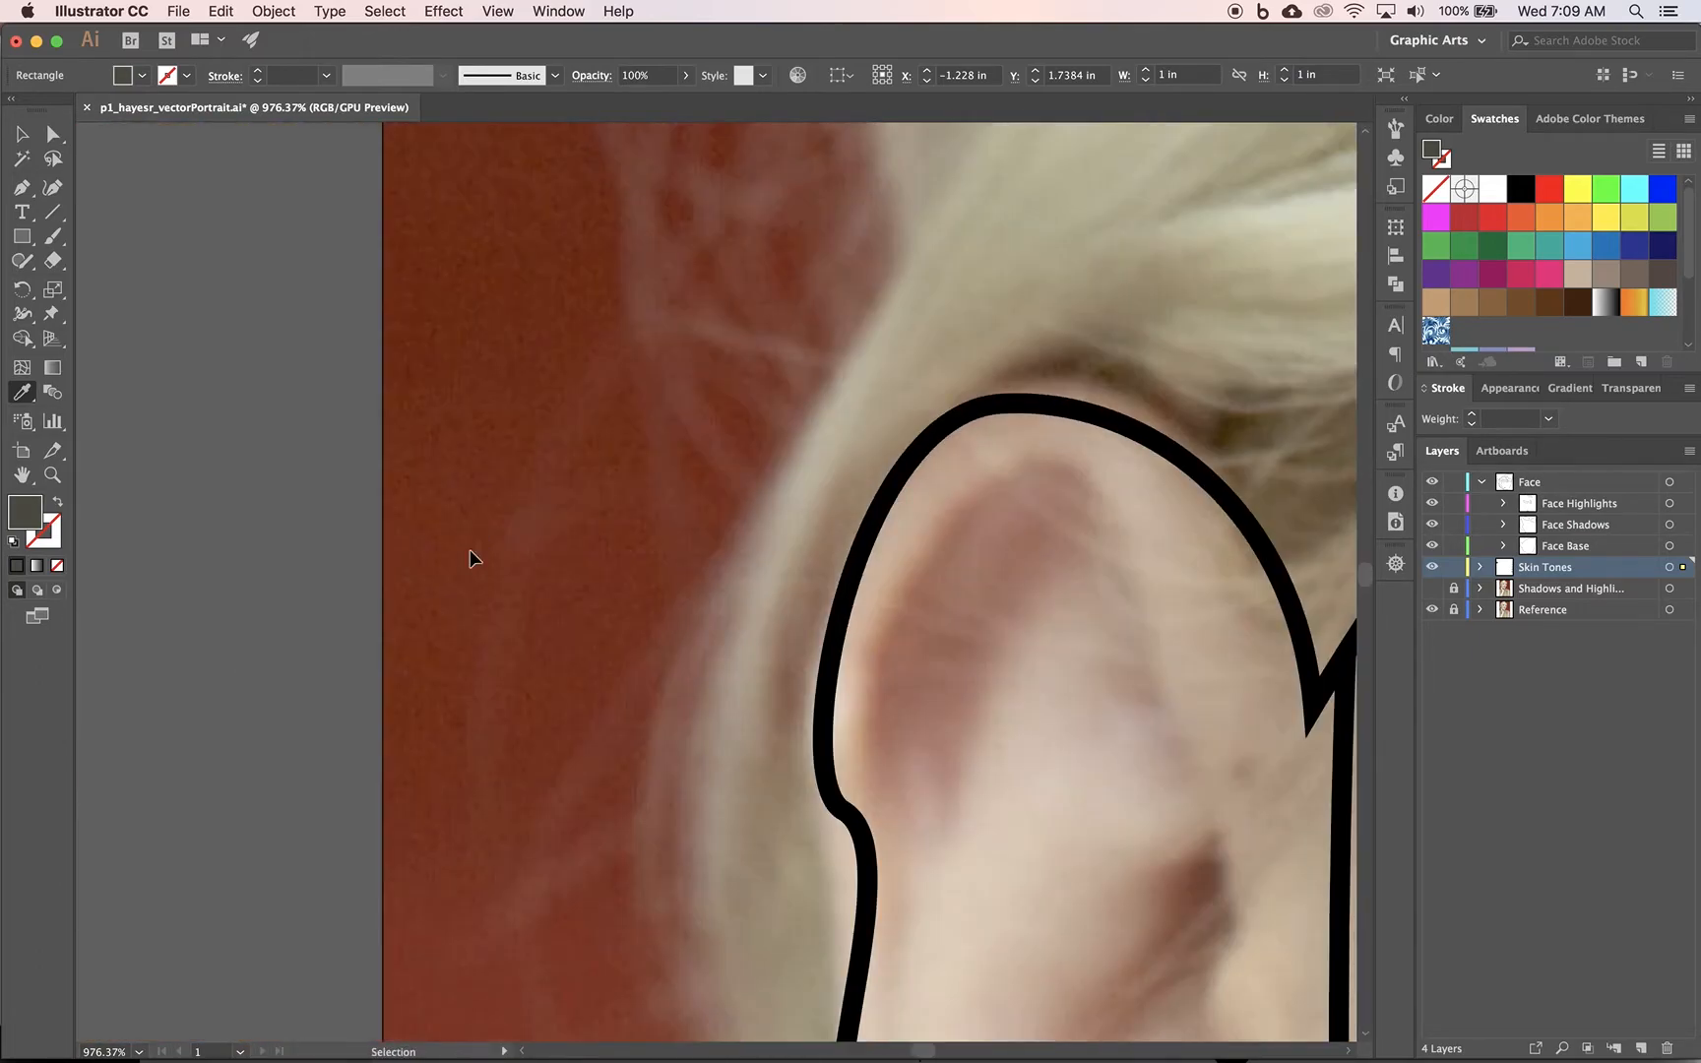
{"action": "key", "text": "super+minus"}
{"action": "key", "text": "super+minus"}
{"action": "key", "text": "super+minus"}
{"action": "key", "text": "super+minus"}
{"action": "key", "text": "super+minus"}
{"action": "key", "text": "super+minus"}
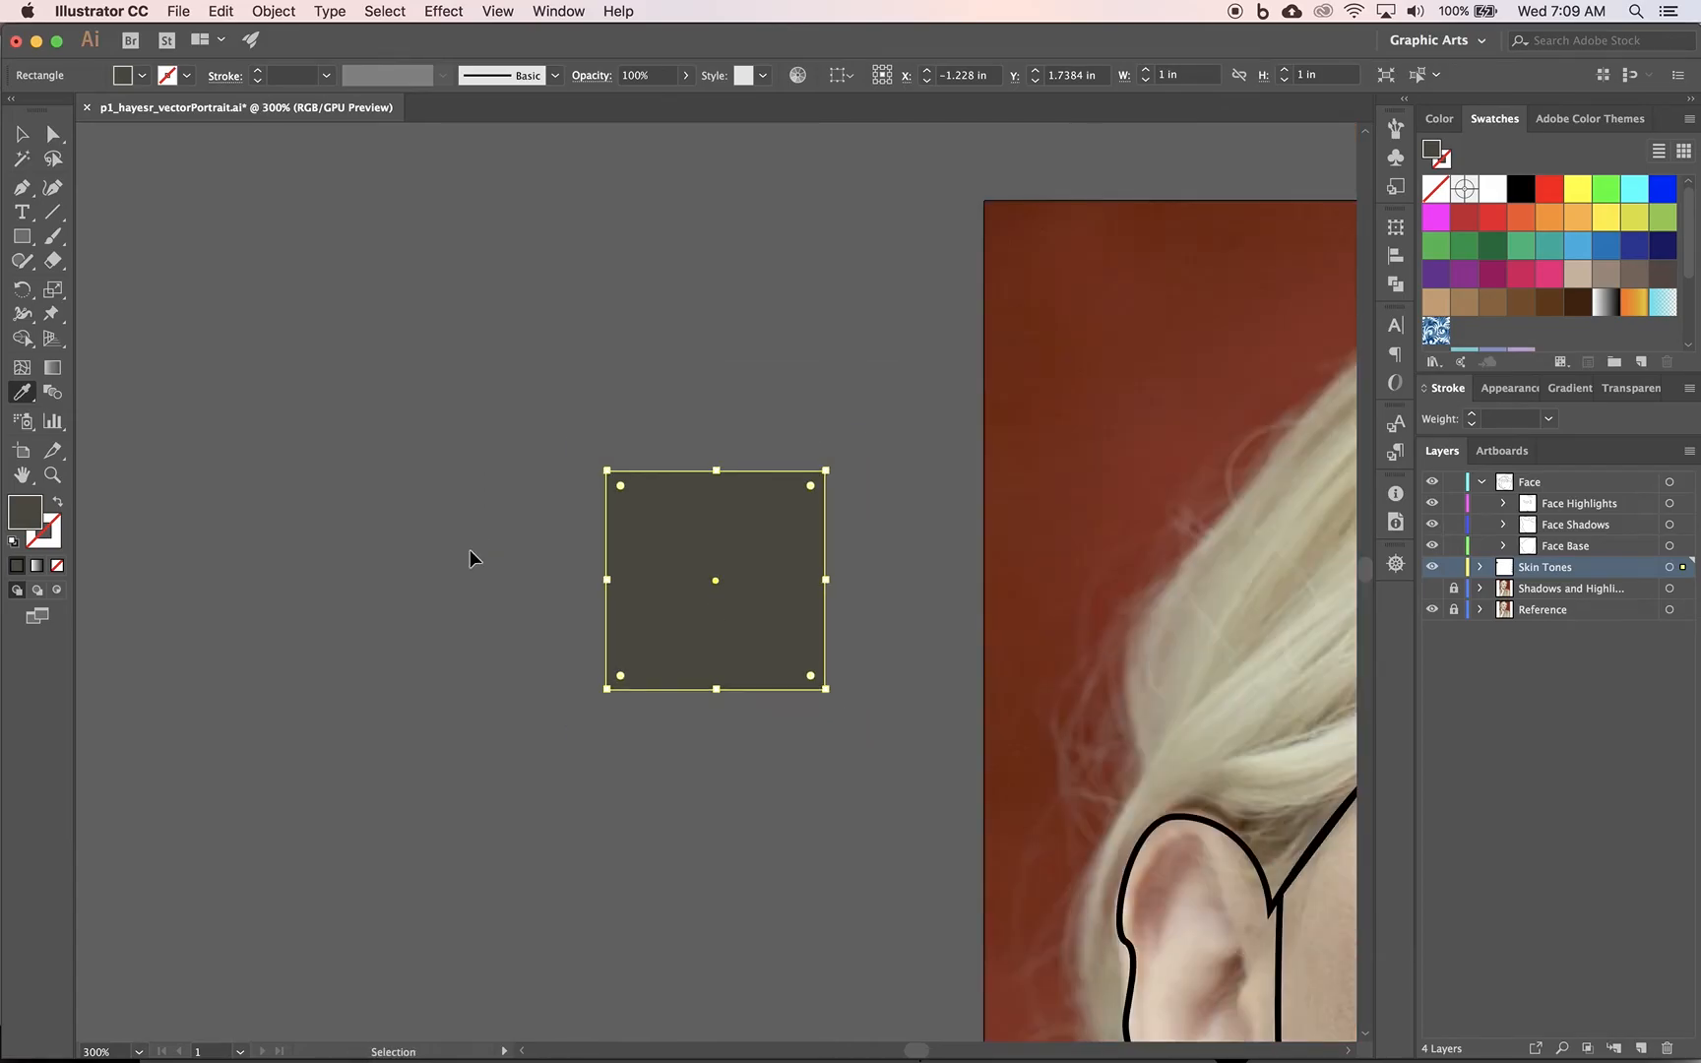
{"action": "scroll", "coordinate": [477, 543], "scroll_direction": "right", "scroll_amount": 5}
{"action": "scroll", "coordinate": [478, 543], "scroll_direction": "down", "scroll_amount": 1}
{"action": "scroll", "coordinate": [479, 543], "scroll_direction": "right", "scroll_amount": 10}
{"action": "scroll", "coordinate": [479, 544], "scroll_direction": "down", "scroll_amount": 5}
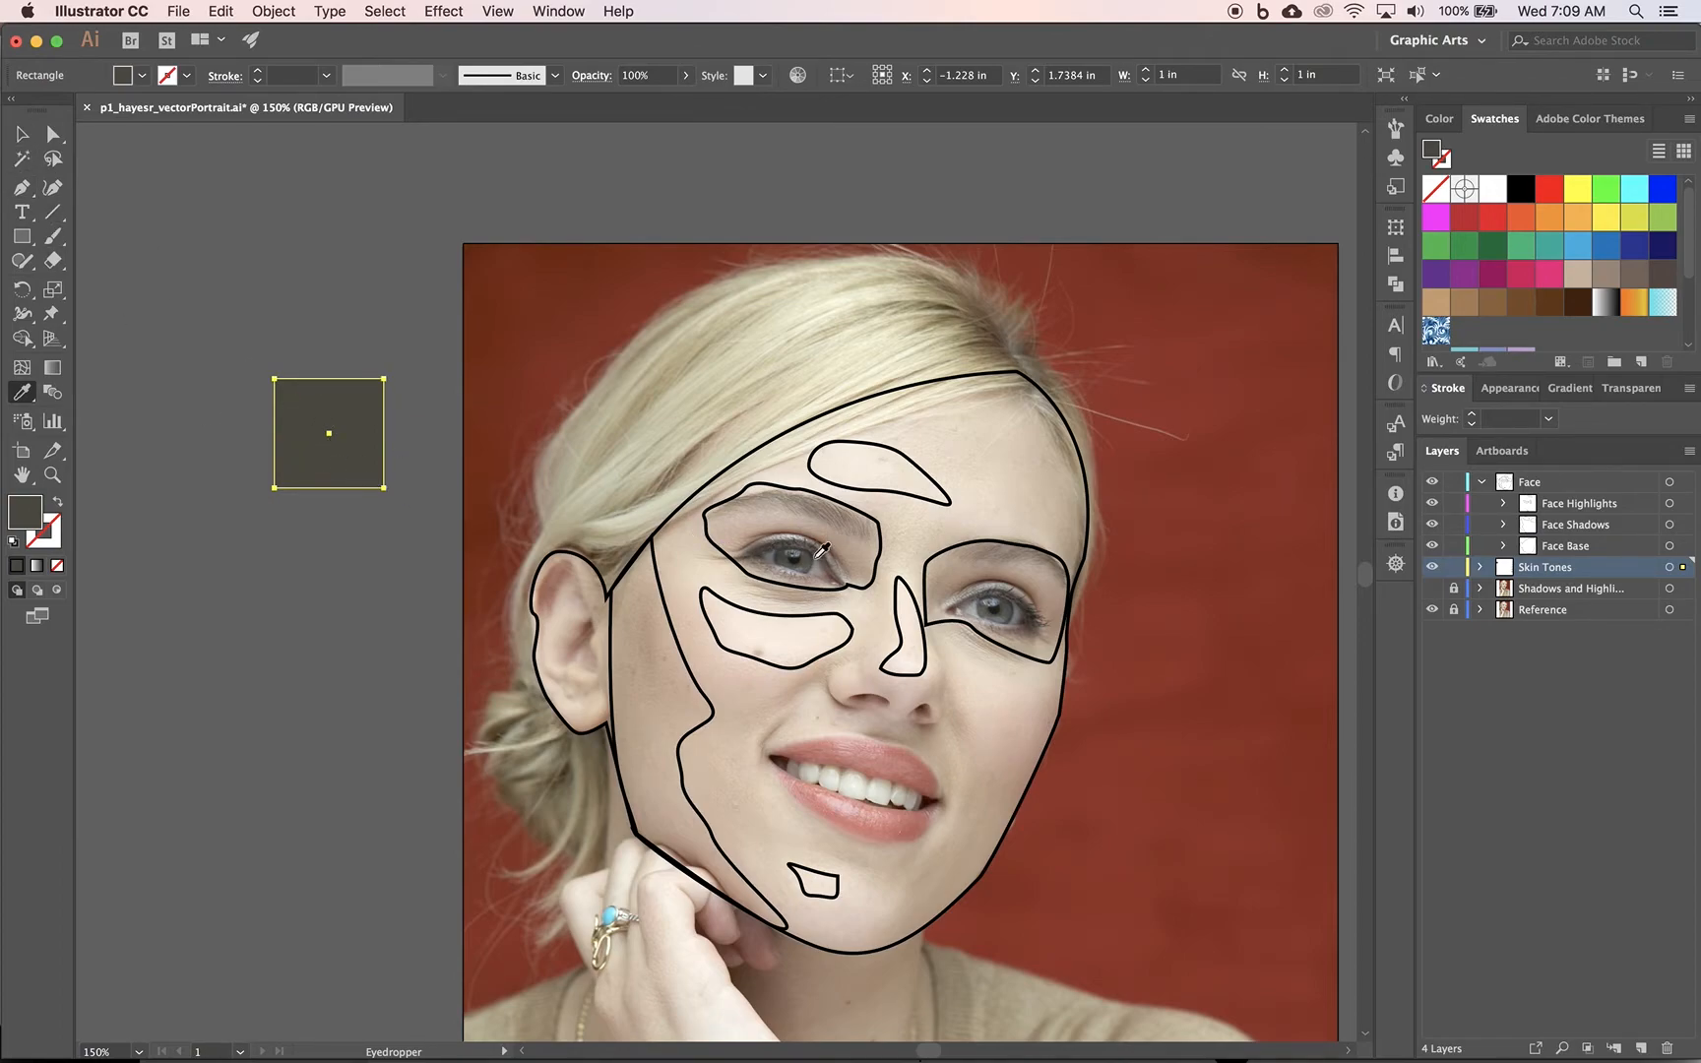
Step: Delete the square filled with the sampled eye colour
{"action": "left_click", "coordinate": [19, 140]}
{"action": "key", "text": "Delete"}
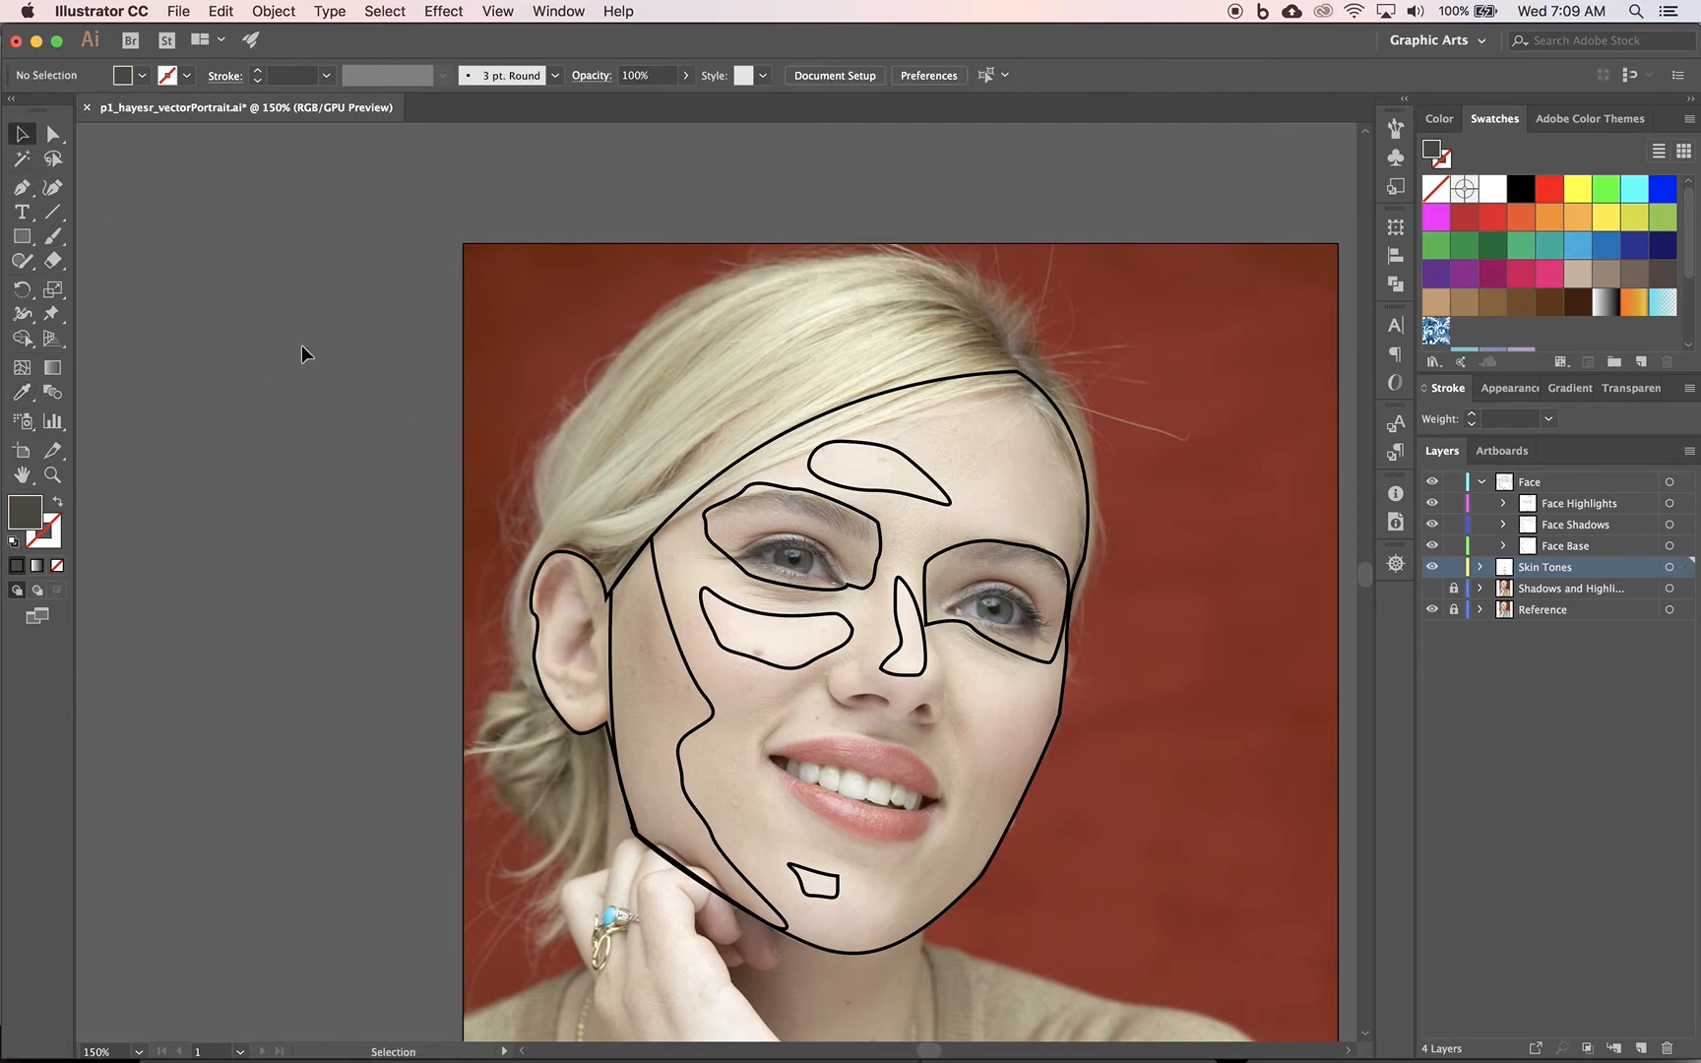
Step: Lock and hide the Skin Tones layer and fit the artboard in view
{"action": "scroll", "coordinate": [580, 512], "scroll_direction": "right", "scroll_amount": 3}
{"action": "scroll", "coordinate": [580, 512], "scroll_direction": "down", "scroll_amount": 1}
{"action": "scroll", "coordinate": [581, 518], "scroll_direction": "right", "scroll_amount": 2}
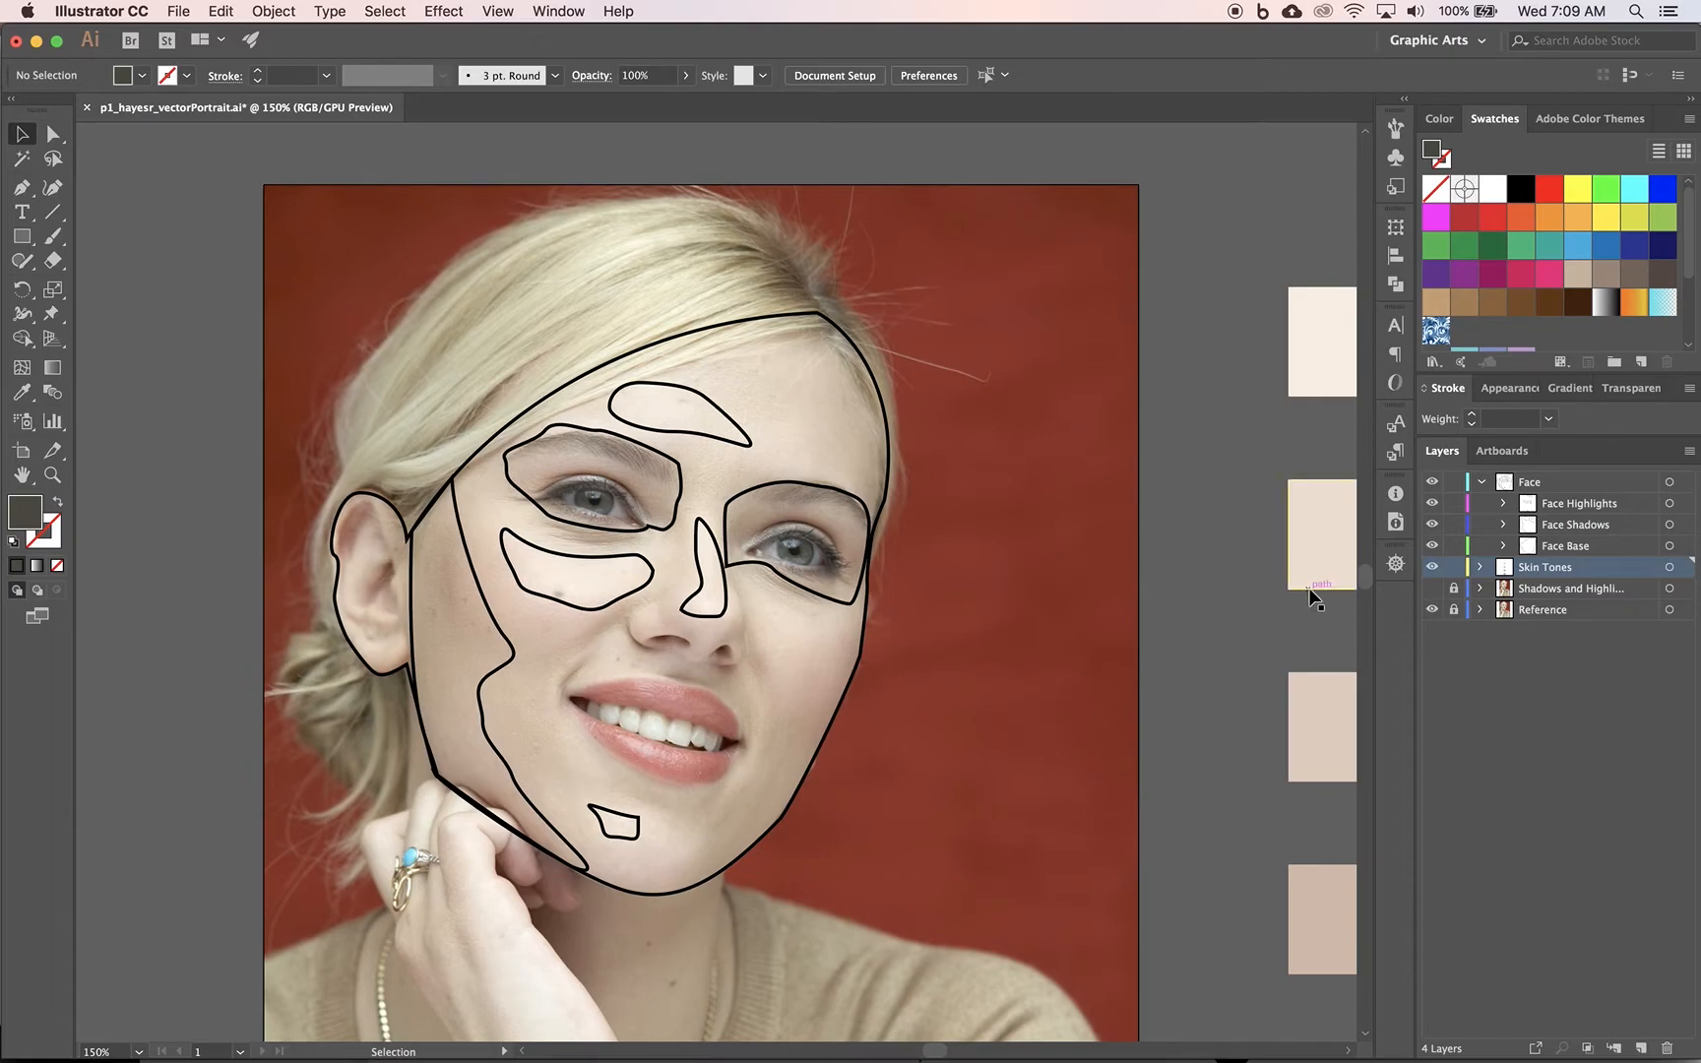
{"action": "scroll", "coordinate": [1270, 631], "scroll_direction": "right", "scroll_amount": 2}
{"action": "scroll", "coordinate": [1271, 631], "scroll_direction": "down", "scroll_amount": 1}
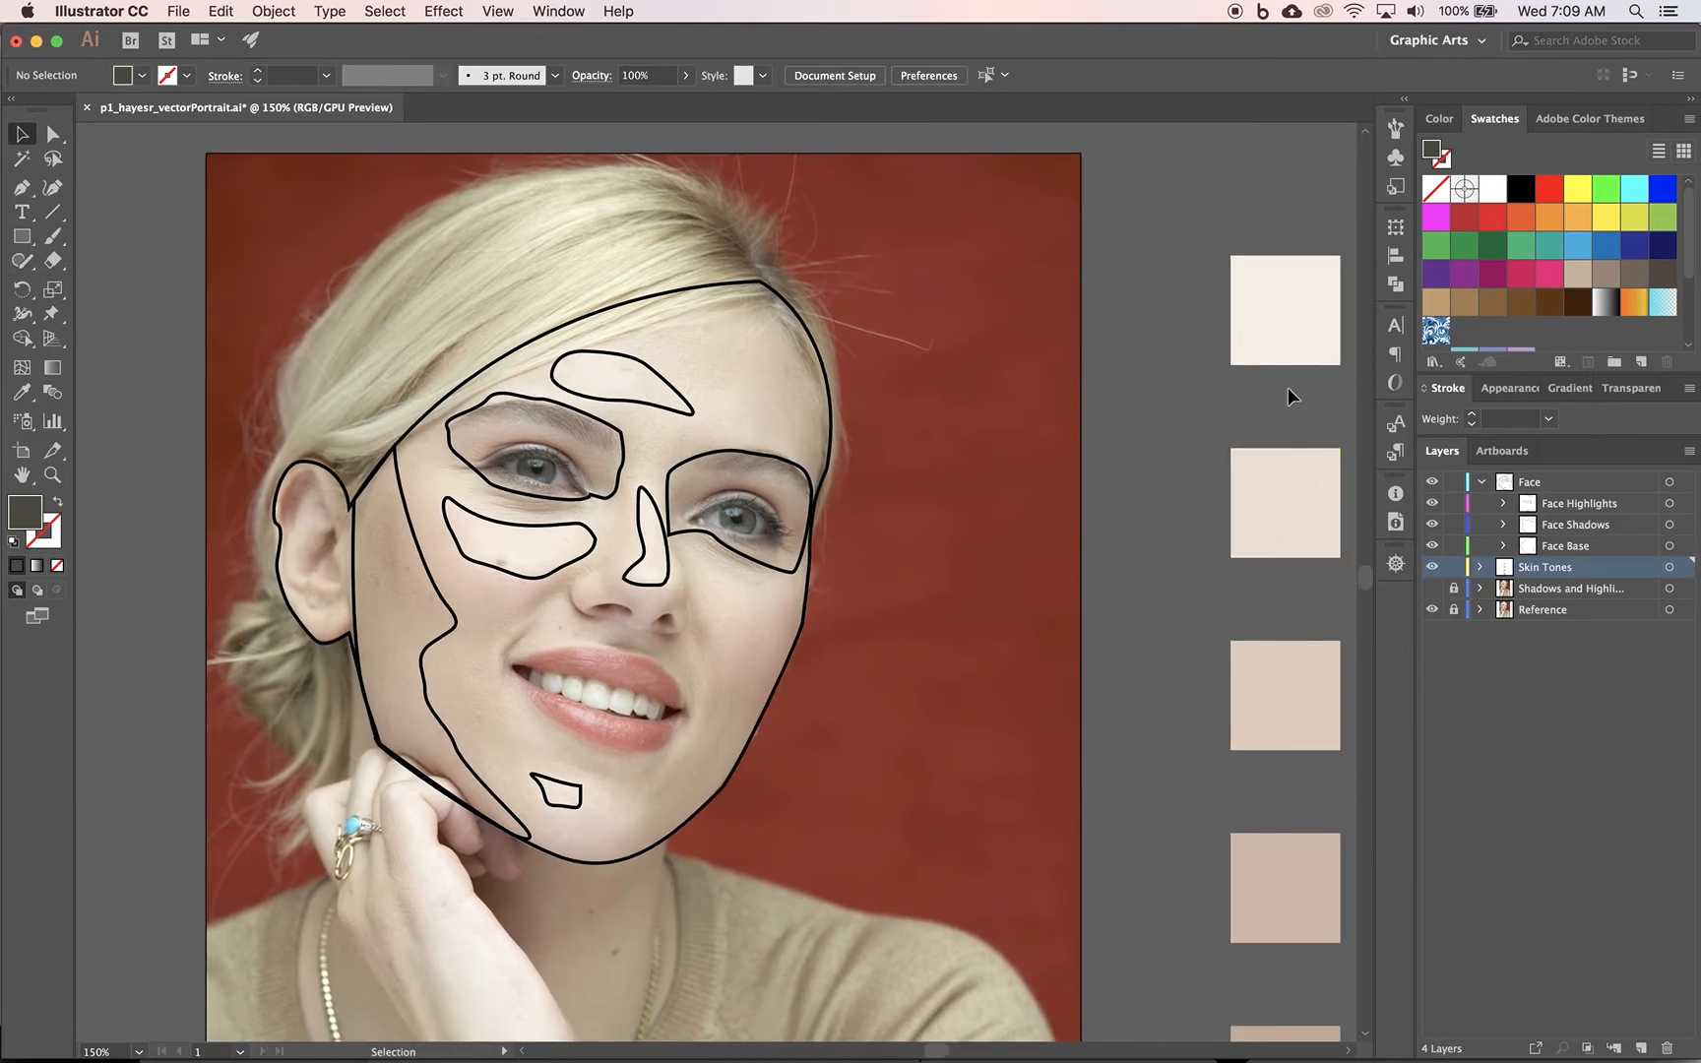
{"action": "left_click", "coordinate": [1454, 567]}
{"action": "left_click", "coordinate": [1433, 567]}
{"action": "key", "text": "super+0"}
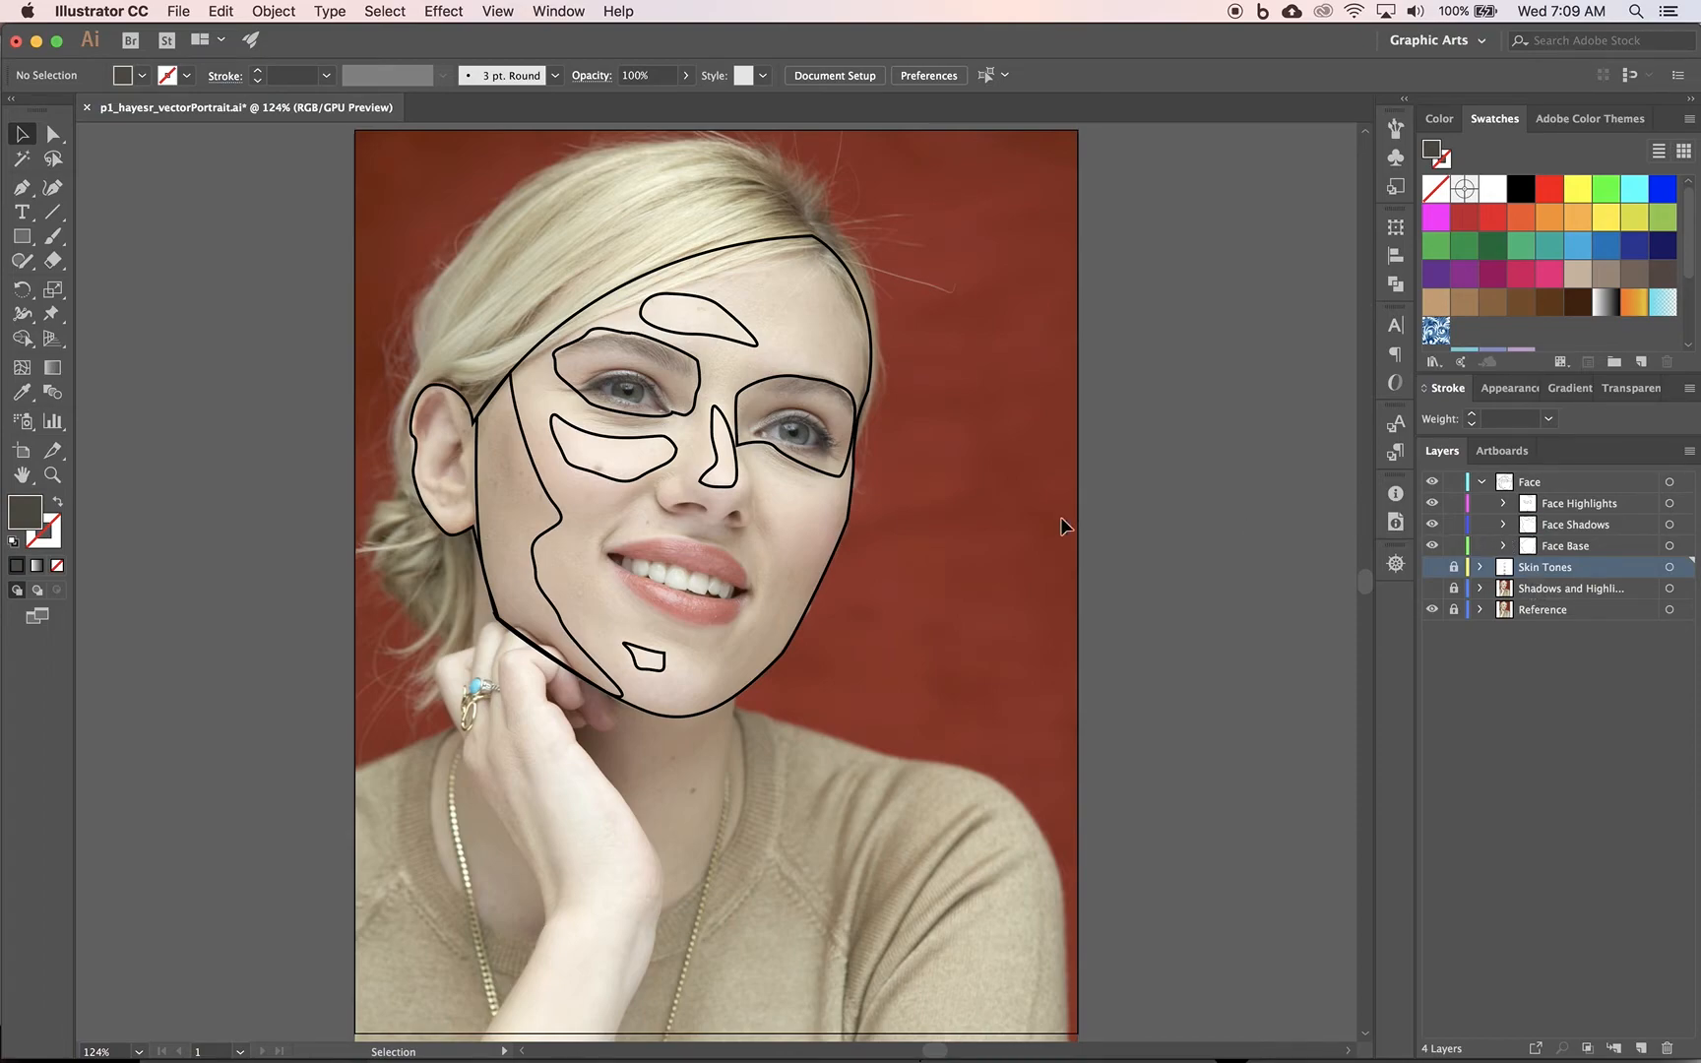
Step: Fill the face base shape with the middle swatch of the Skin Tones colour group
{"action": "left_click", "coordinate": [869, 309]}
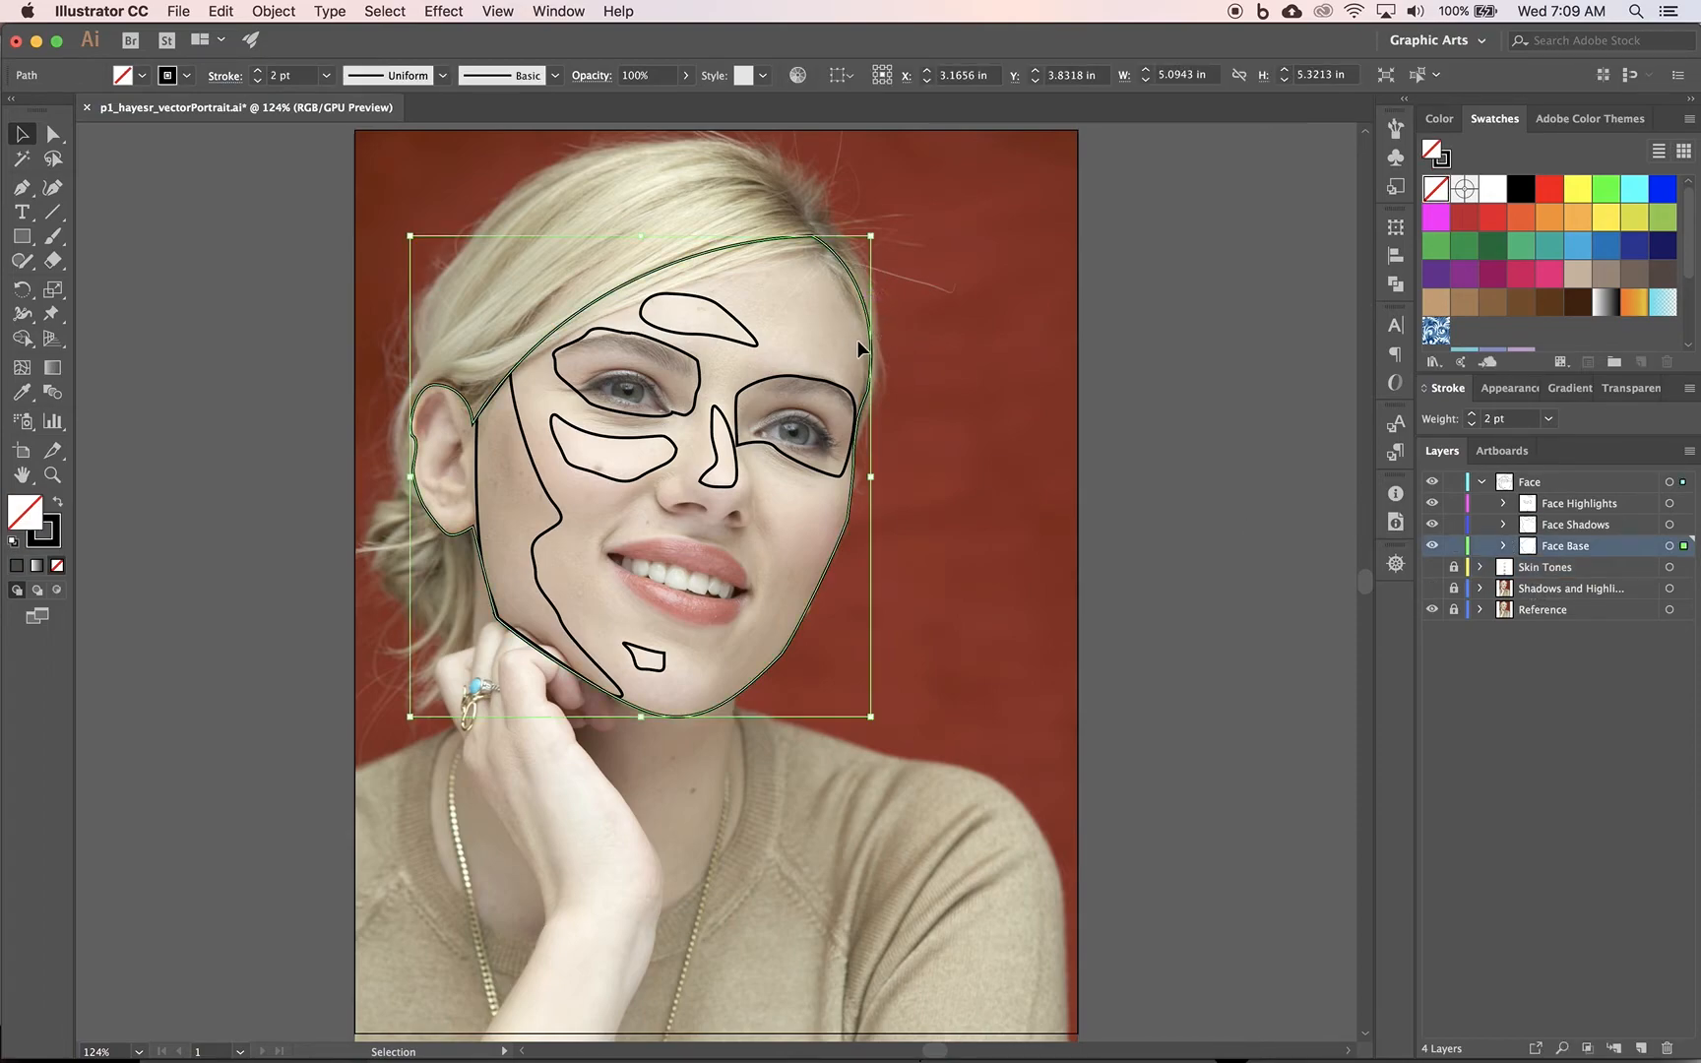
{"action": "scroll", "coordinate": [1589, 286], "scroll_direction": "down", "scroll_amount": 4}
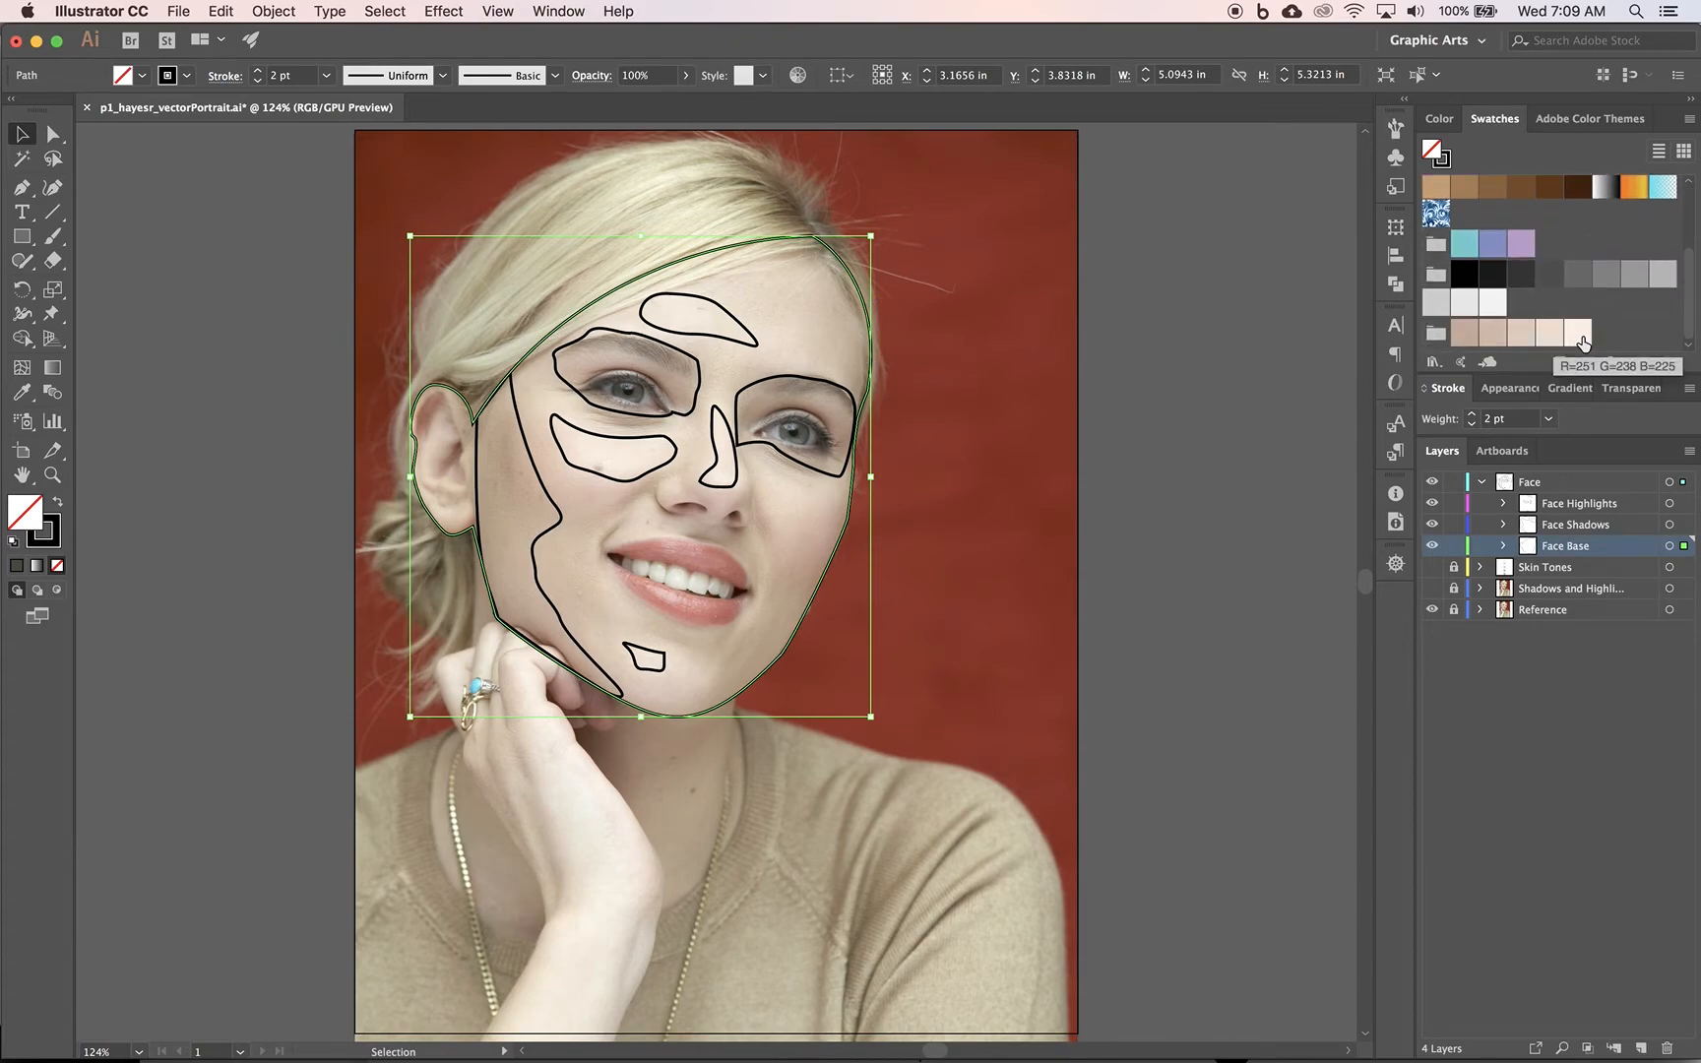
{"action": "left_click", "coordinate": [1522, 335]}
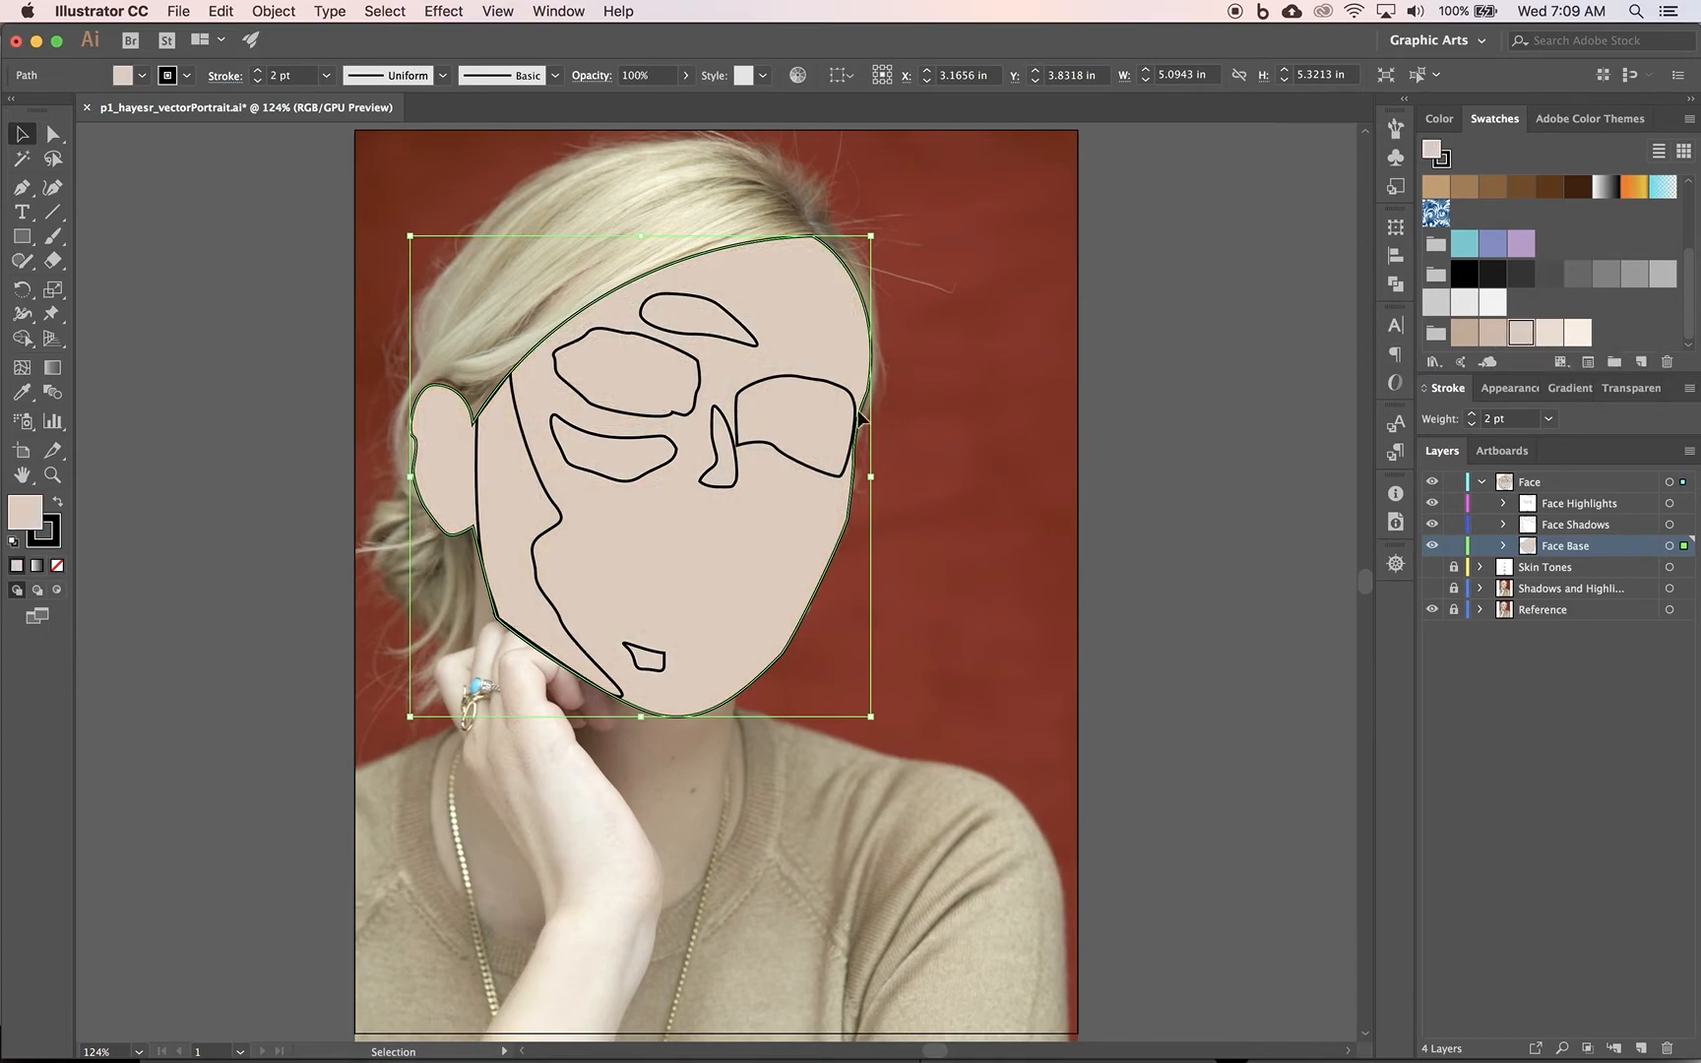
Step: Fill the forehead, nose, chin and under-eye highlight shapes with the lightest Skin Tones swatch, R=251 G=238 B=225
{"action": "left_click", "coordinate": [739, 324]}
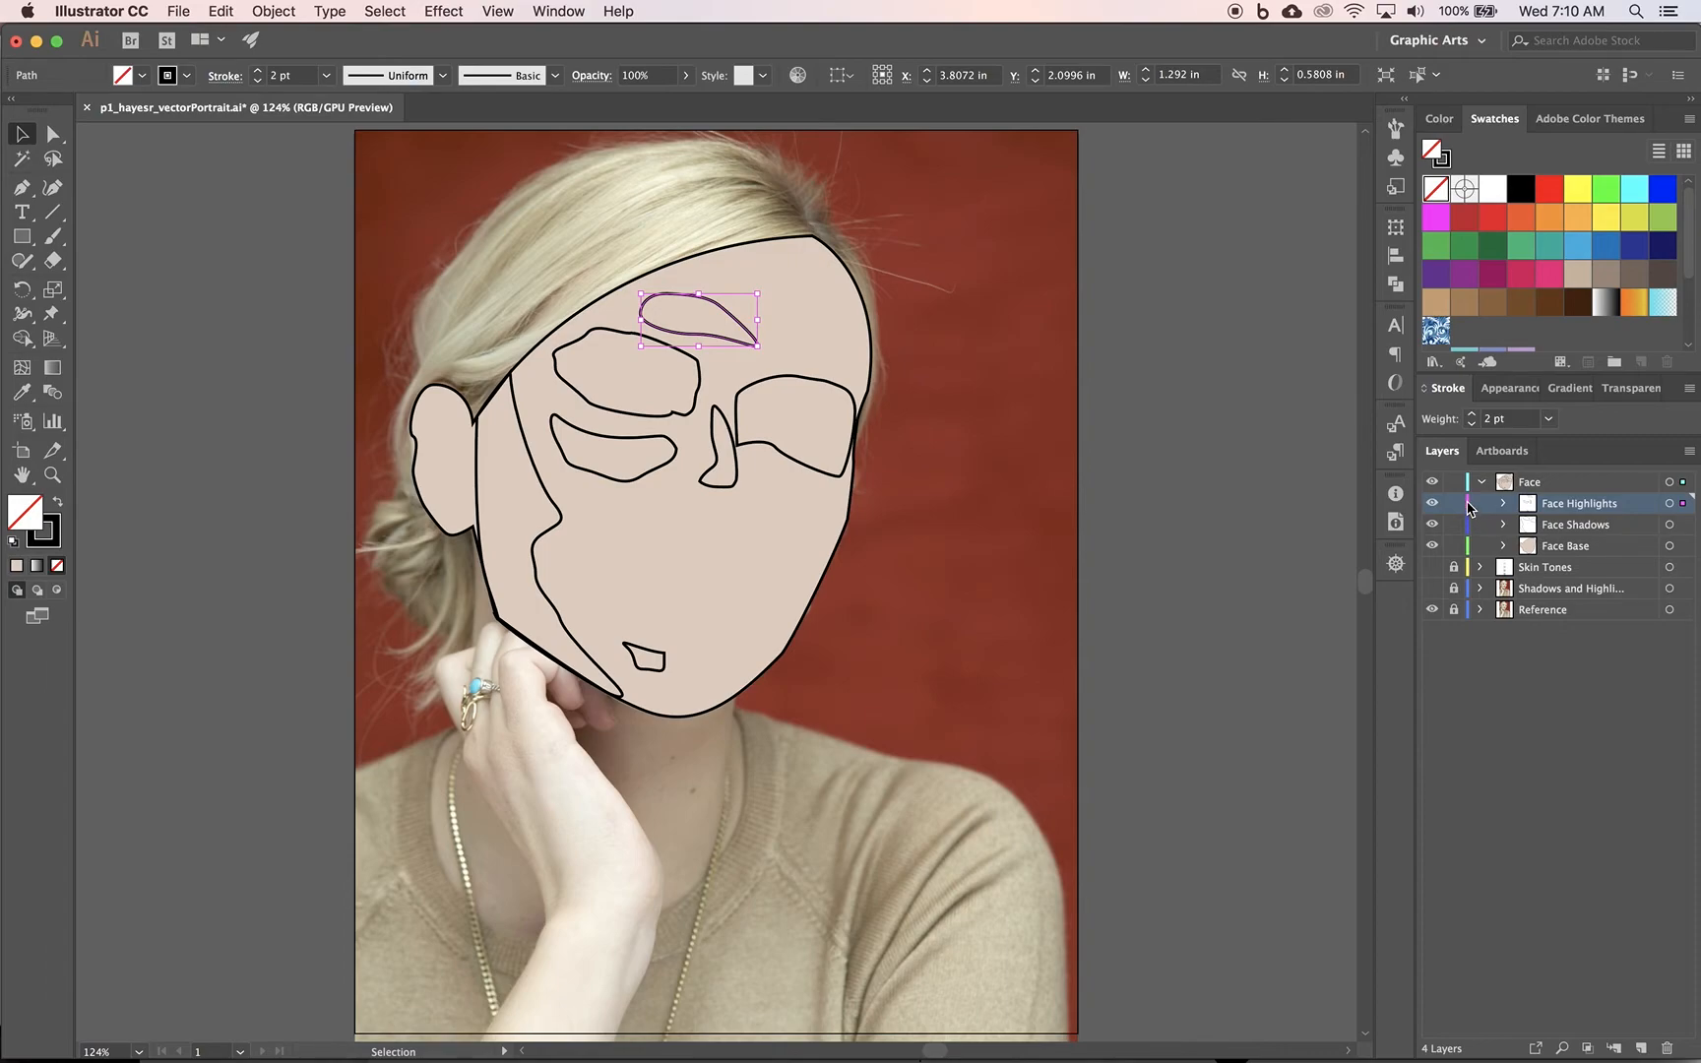
{"action": "left_click", "coordinate": [734, 476], "text": "shift"}
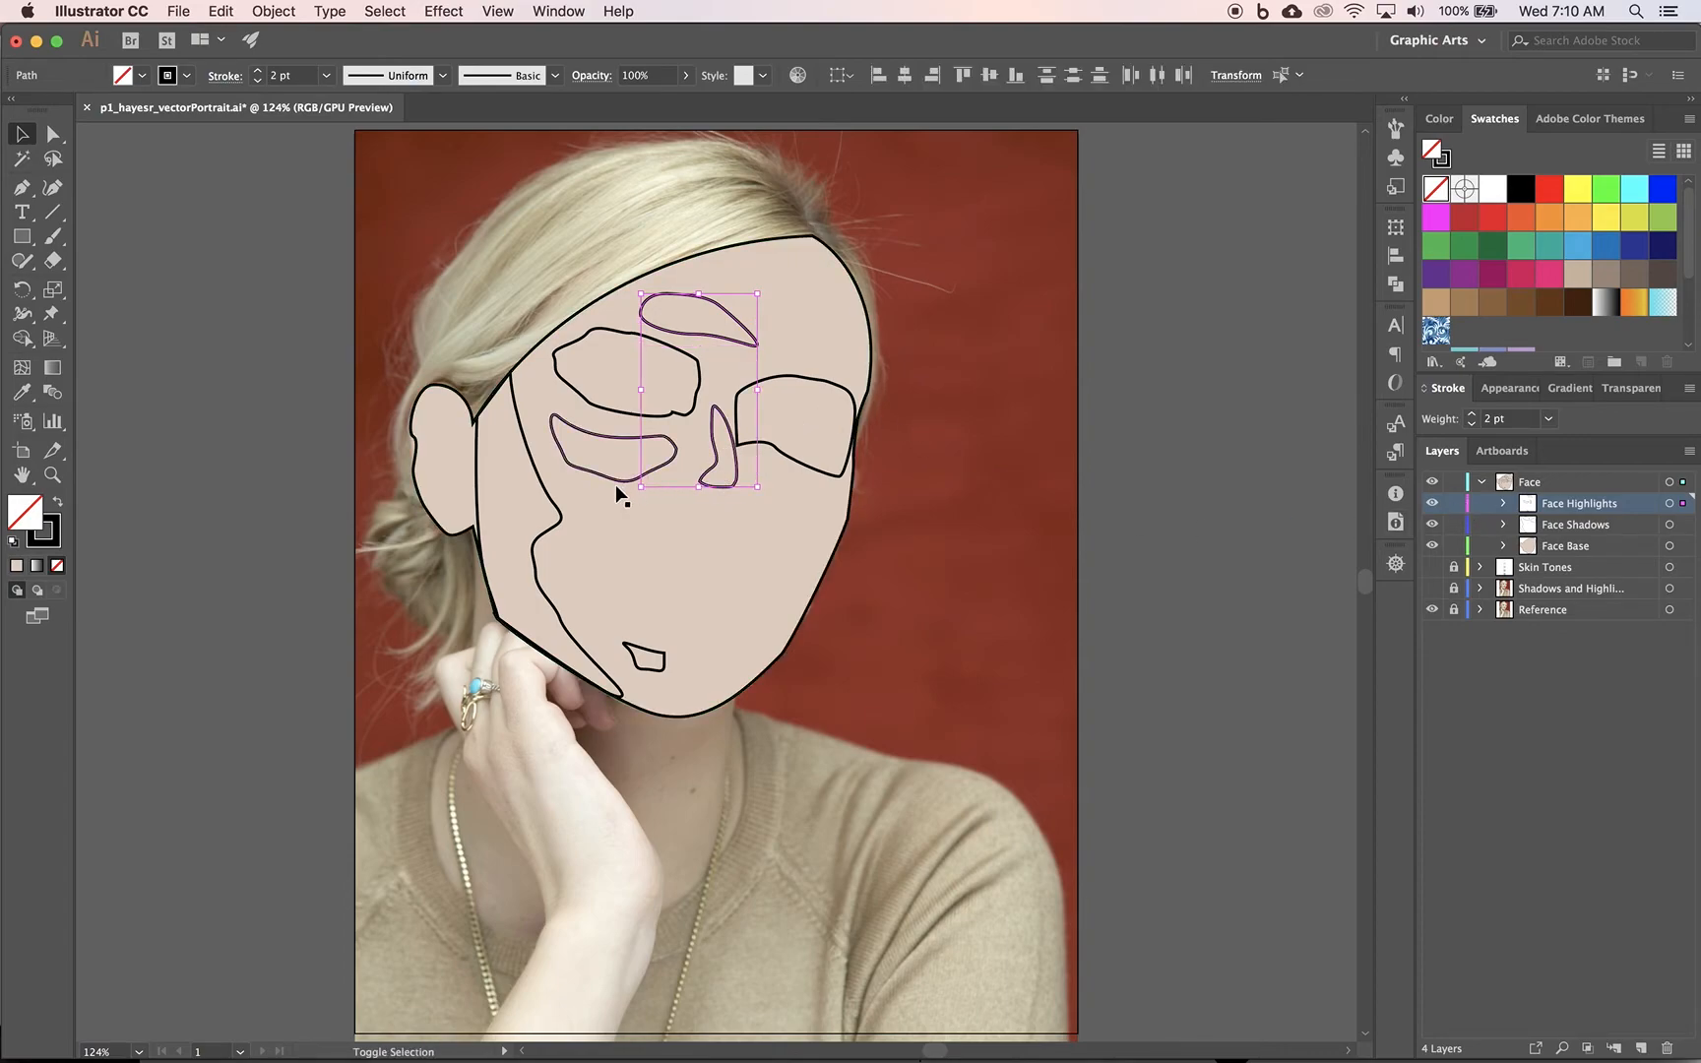
{"action": "left_click", "coordinate": [647, 668], "text": "shift"}
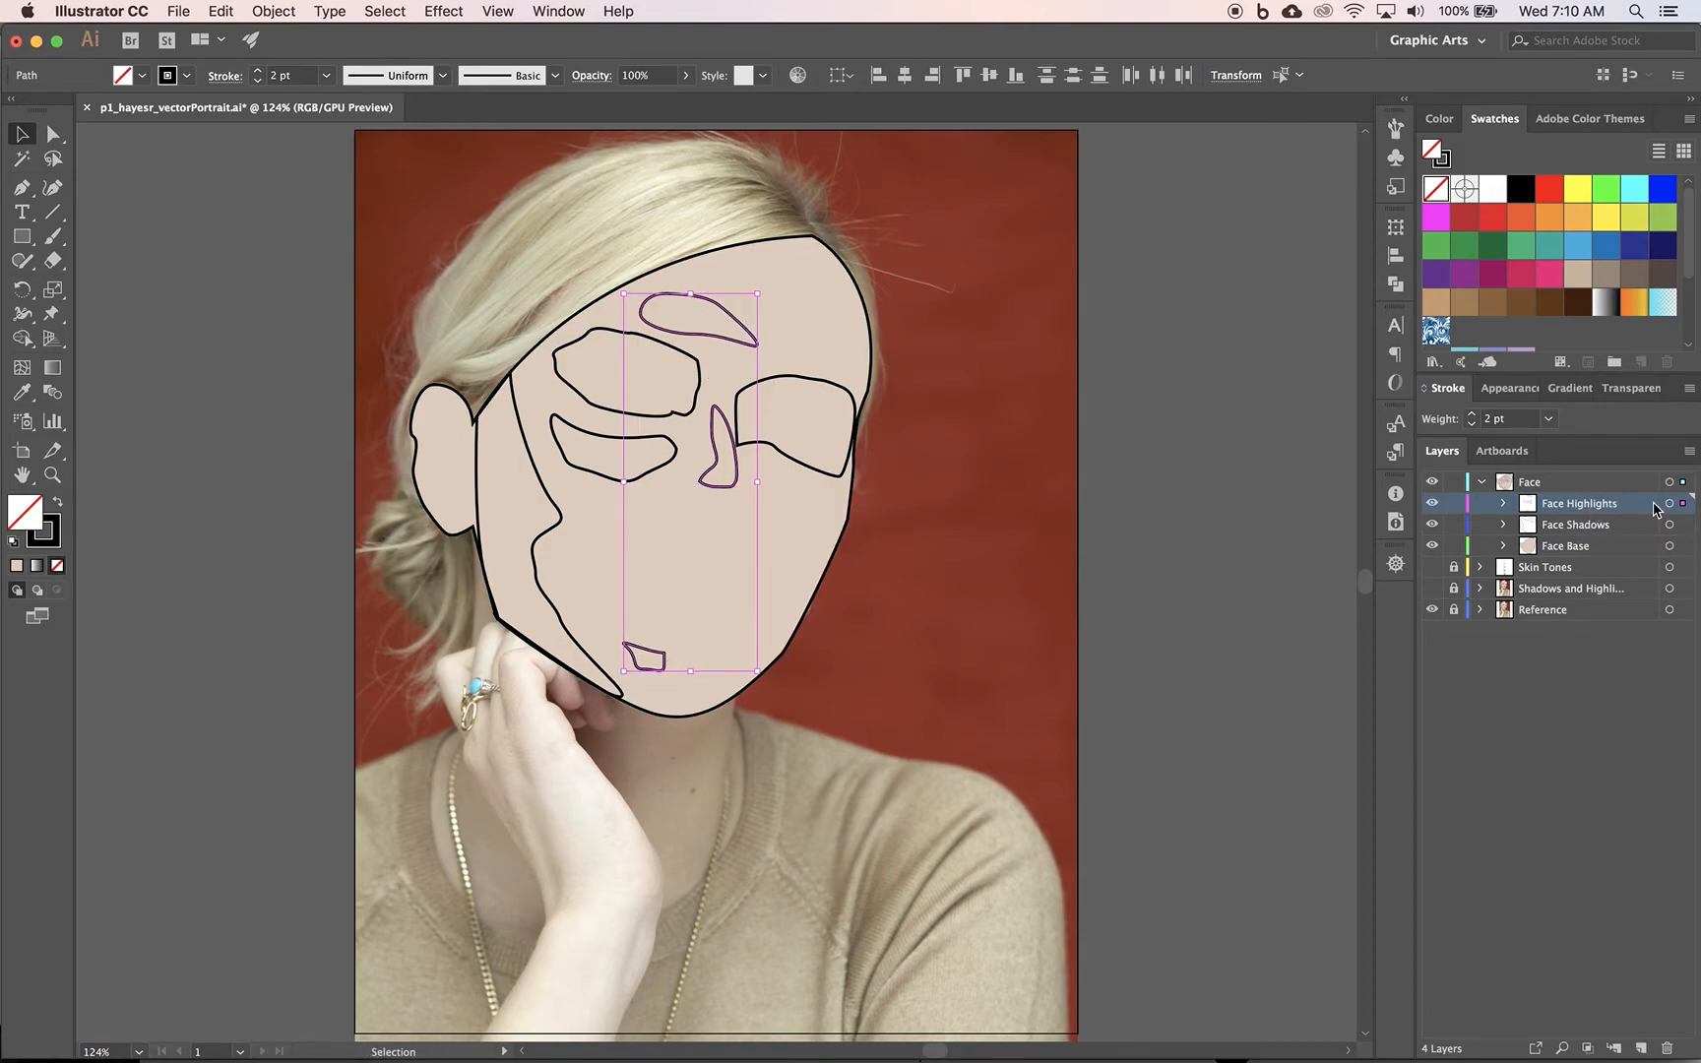
{"action": "scroll", "coordinate": [1554, 339], "scroll_direction": "down", "scroll_amount": 3}
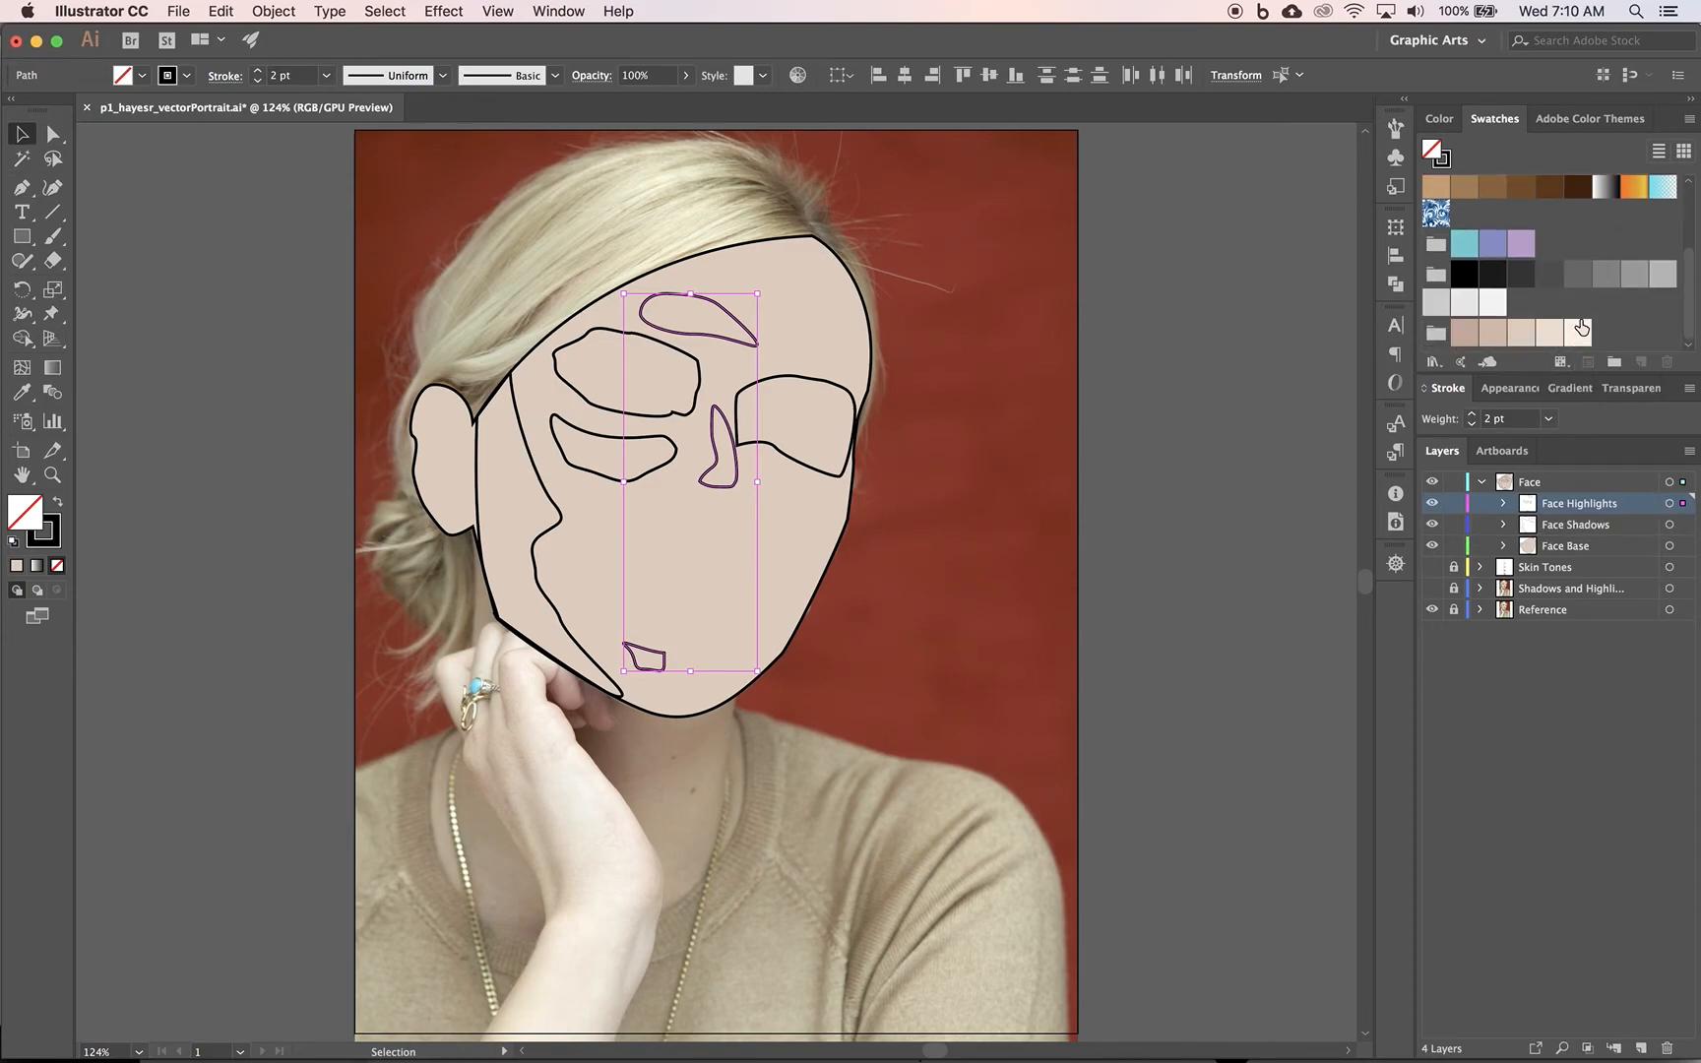
{"action": "left_click", "coordinate": [1577, 336]}
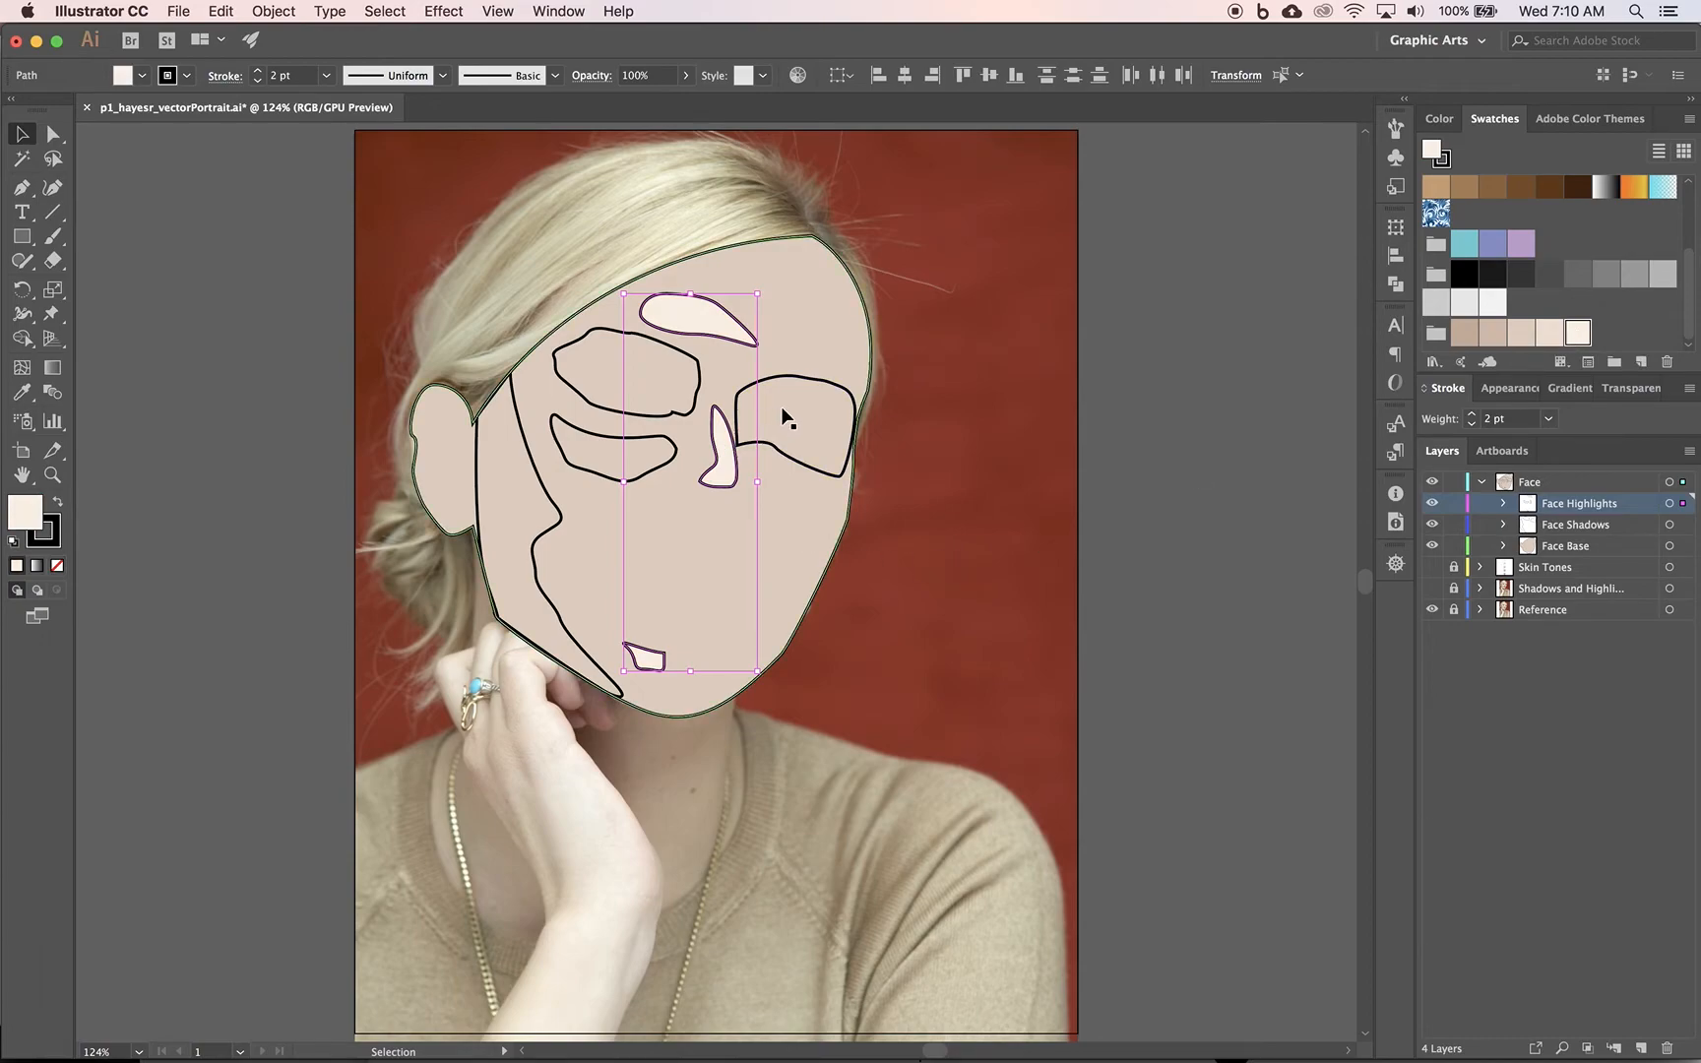
{"action": "left_click", "coordinate": [615, 434]}
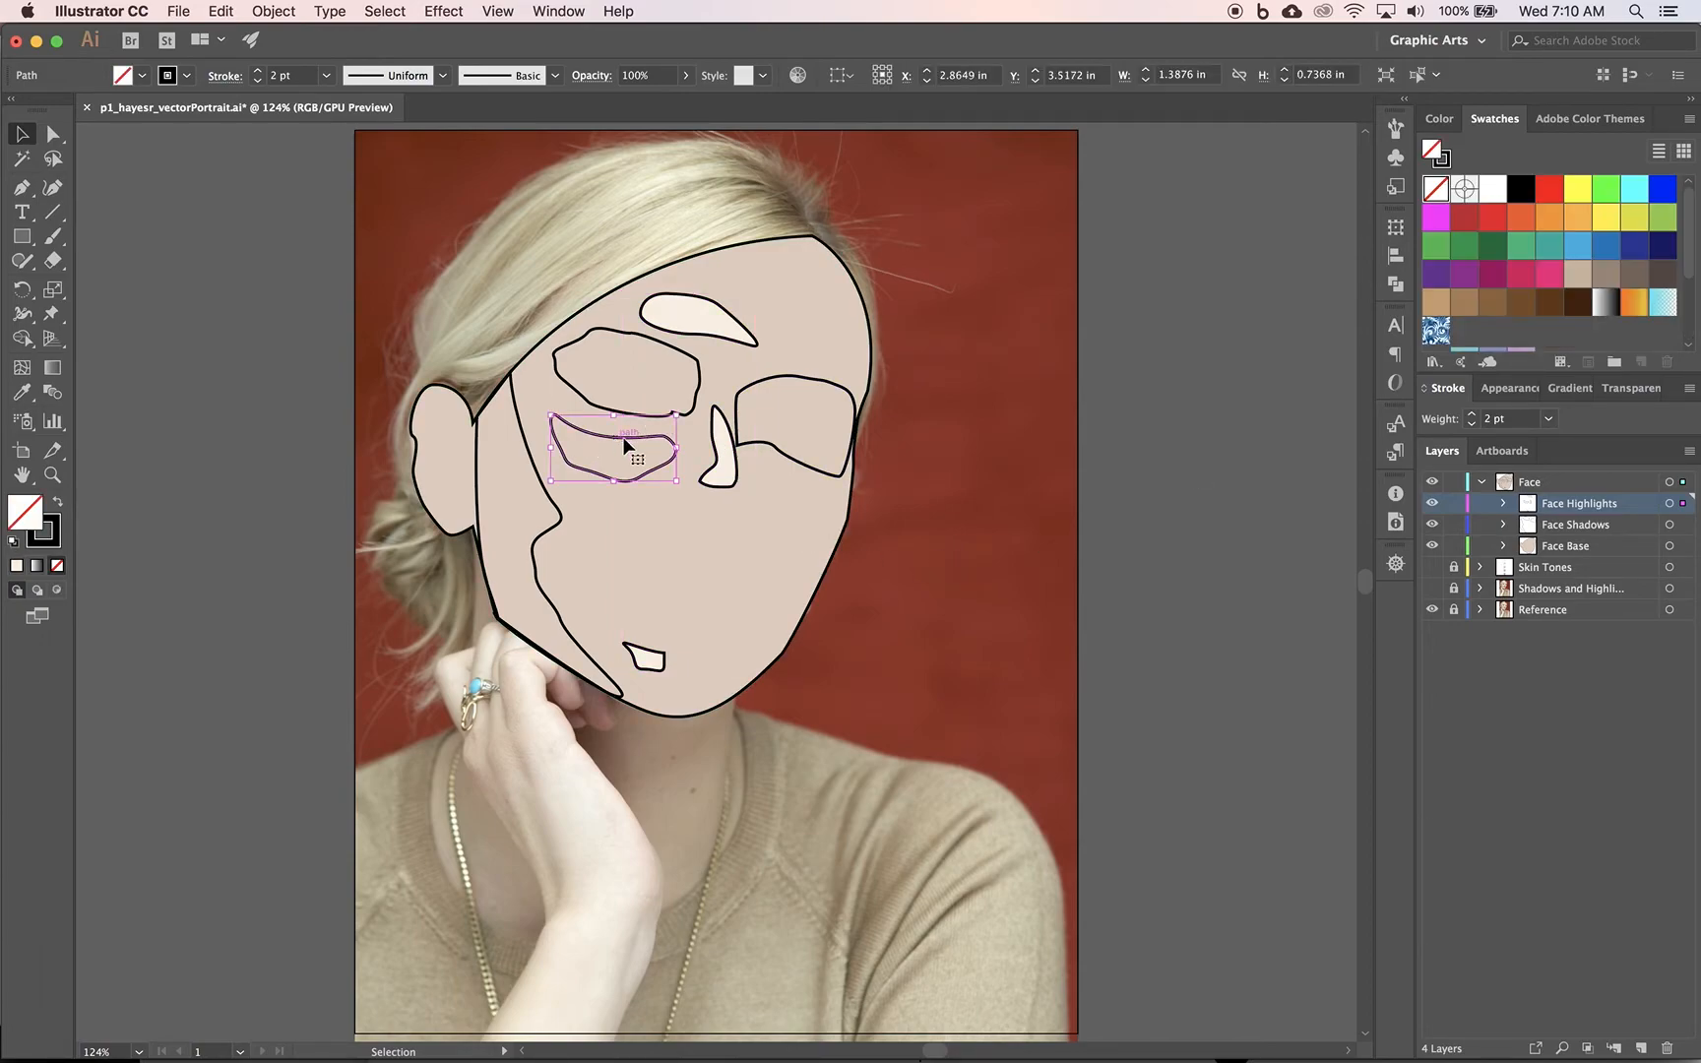
{"action": "scroll", "coordinate": [1566, 306], "scroll_direction": "down", "scroll_amount": 3}
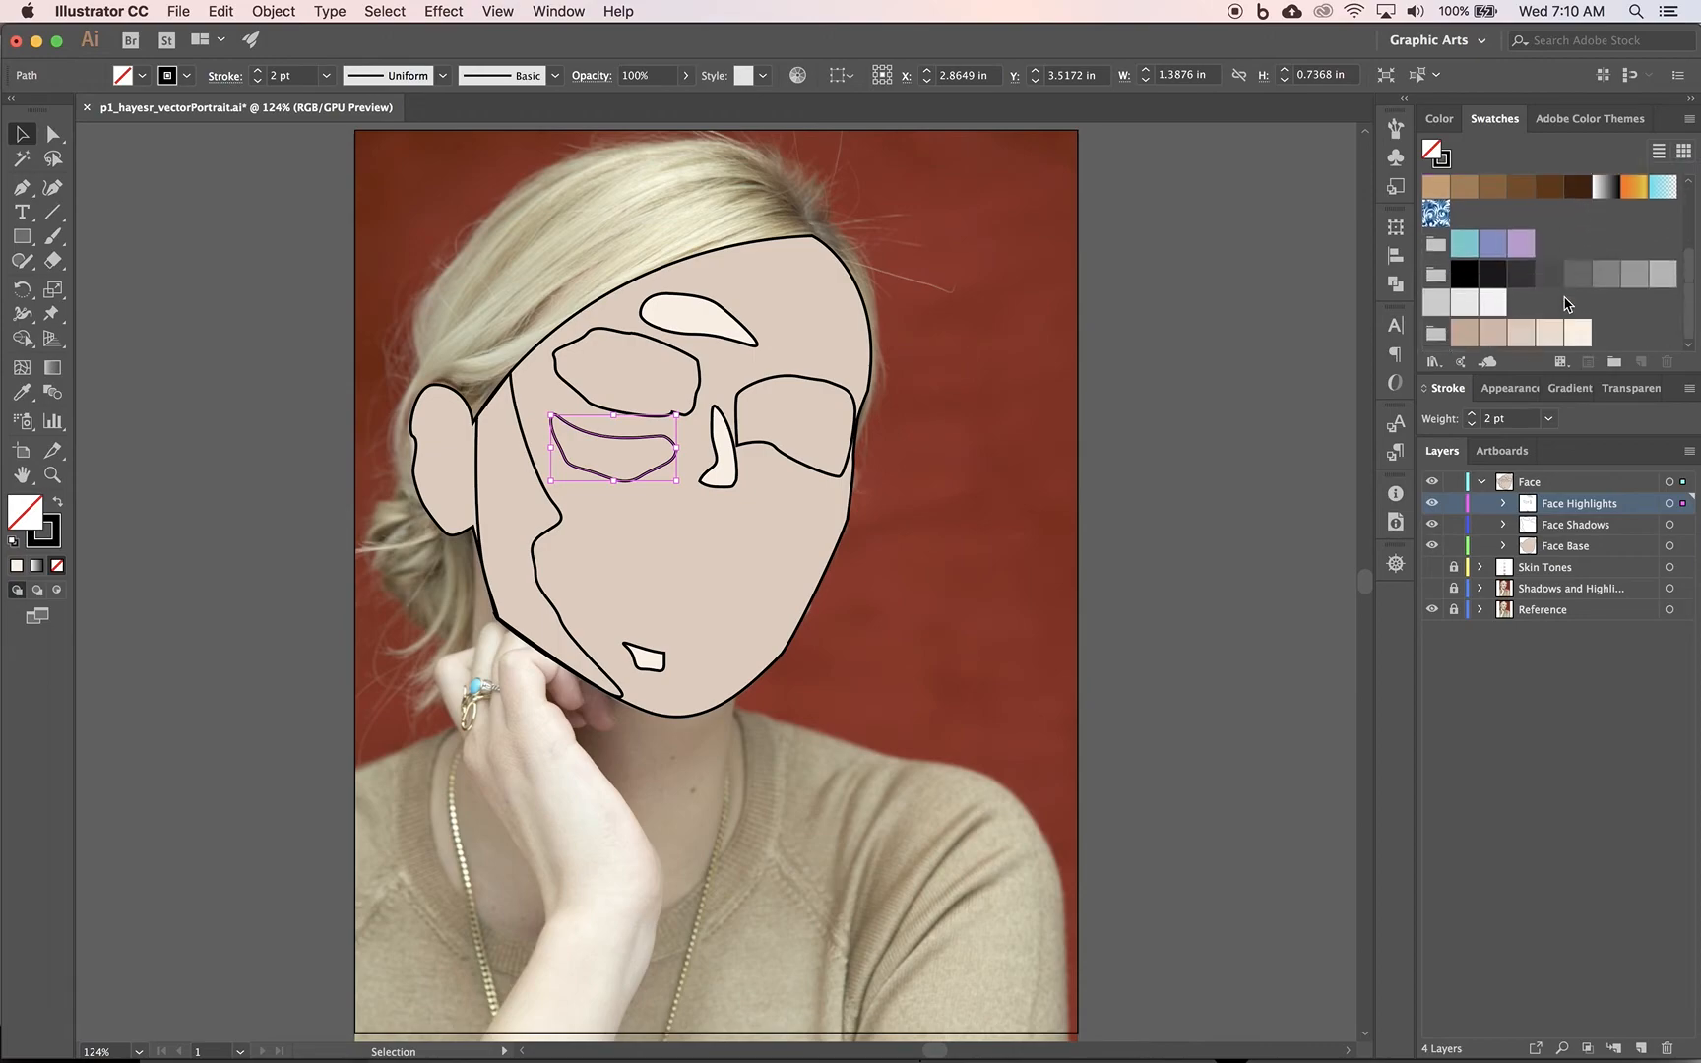
{"action": "left_click", "coordinate": [1578, 332]}
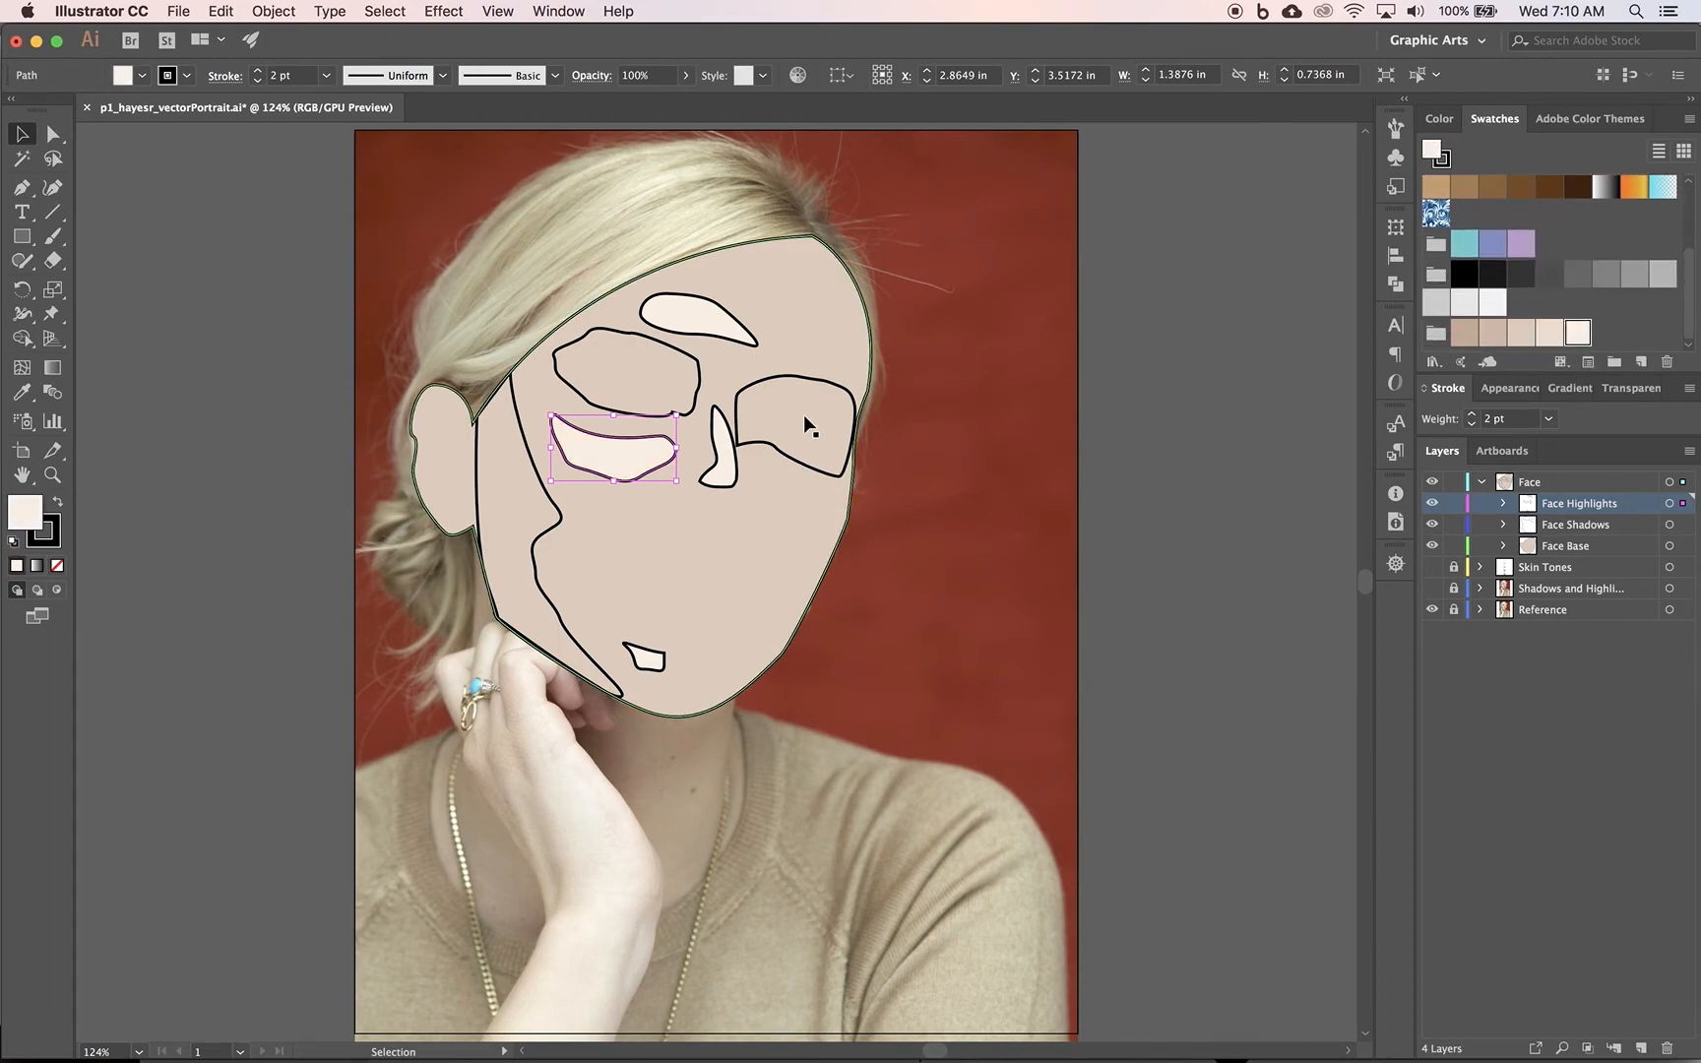
Step: Fill both eye-area shadow shapes and the cheek-side shadow shape with the darkest swatch of the Skin Tones colour group
{"action": "left_click", "coordinate": [800, 384]}
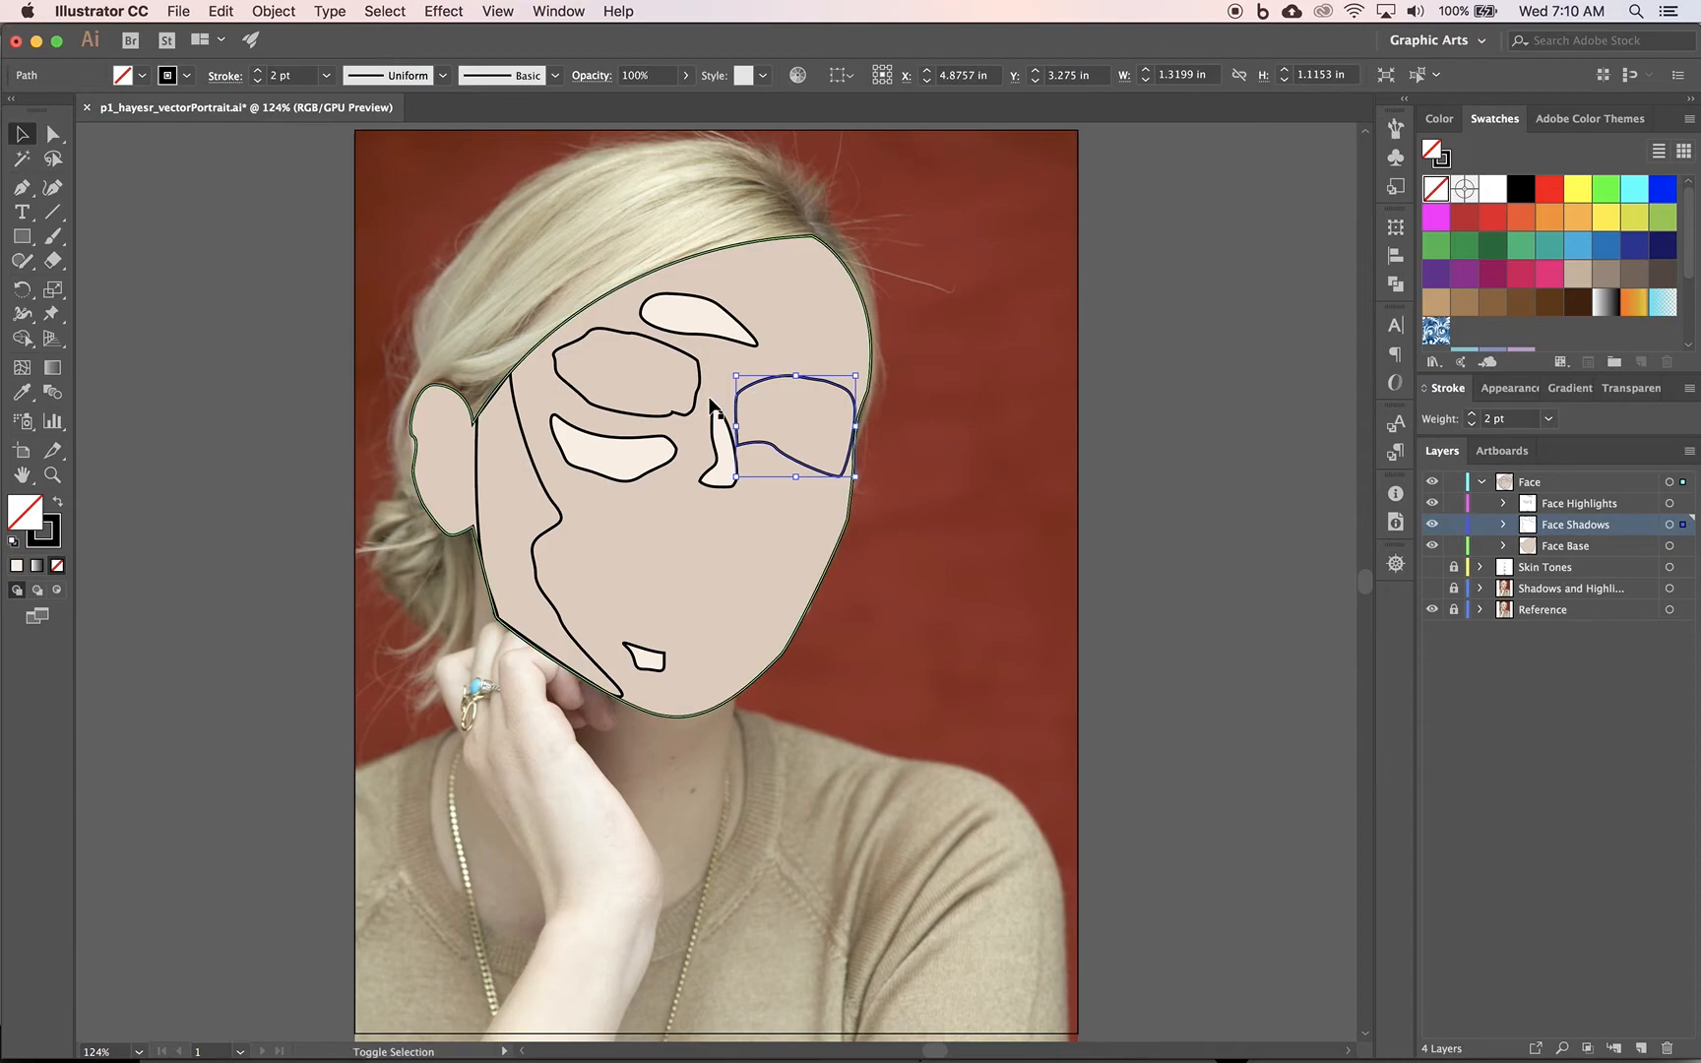
{"action": "left_click", "coordinate": [700, 368], "text": "shift"}
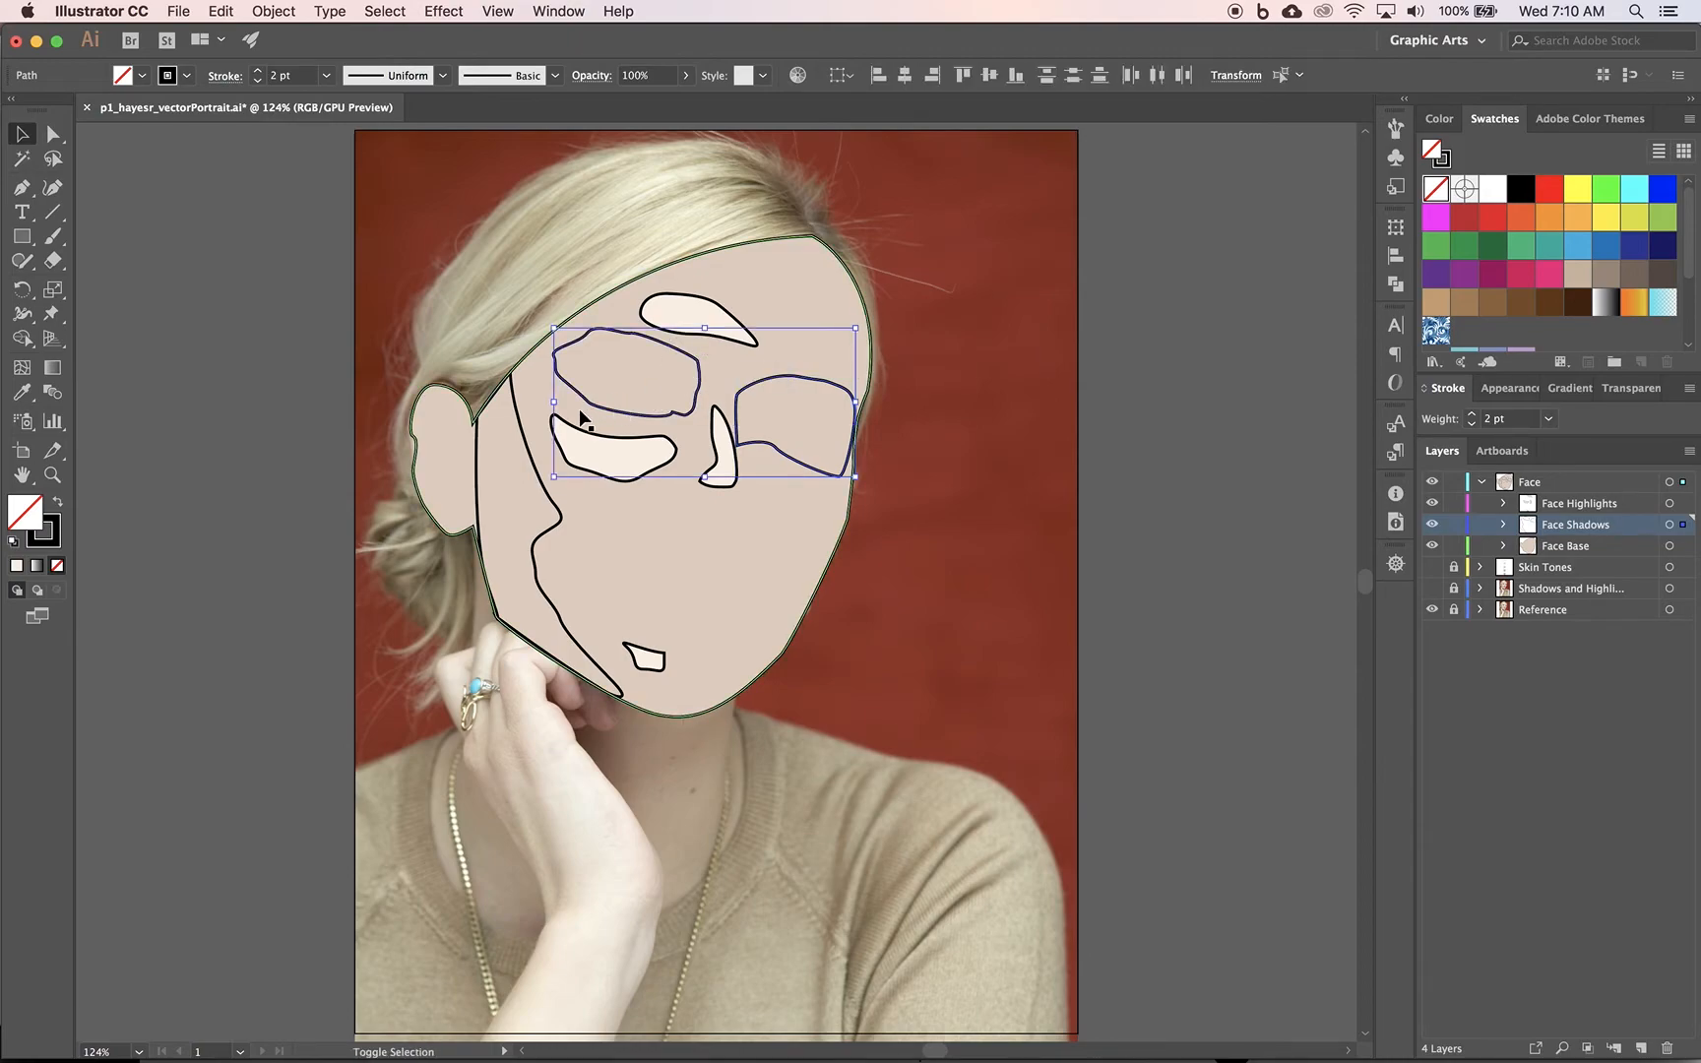
{"action": "left_click", "coordinate": [520, 430], "text": "shift"}
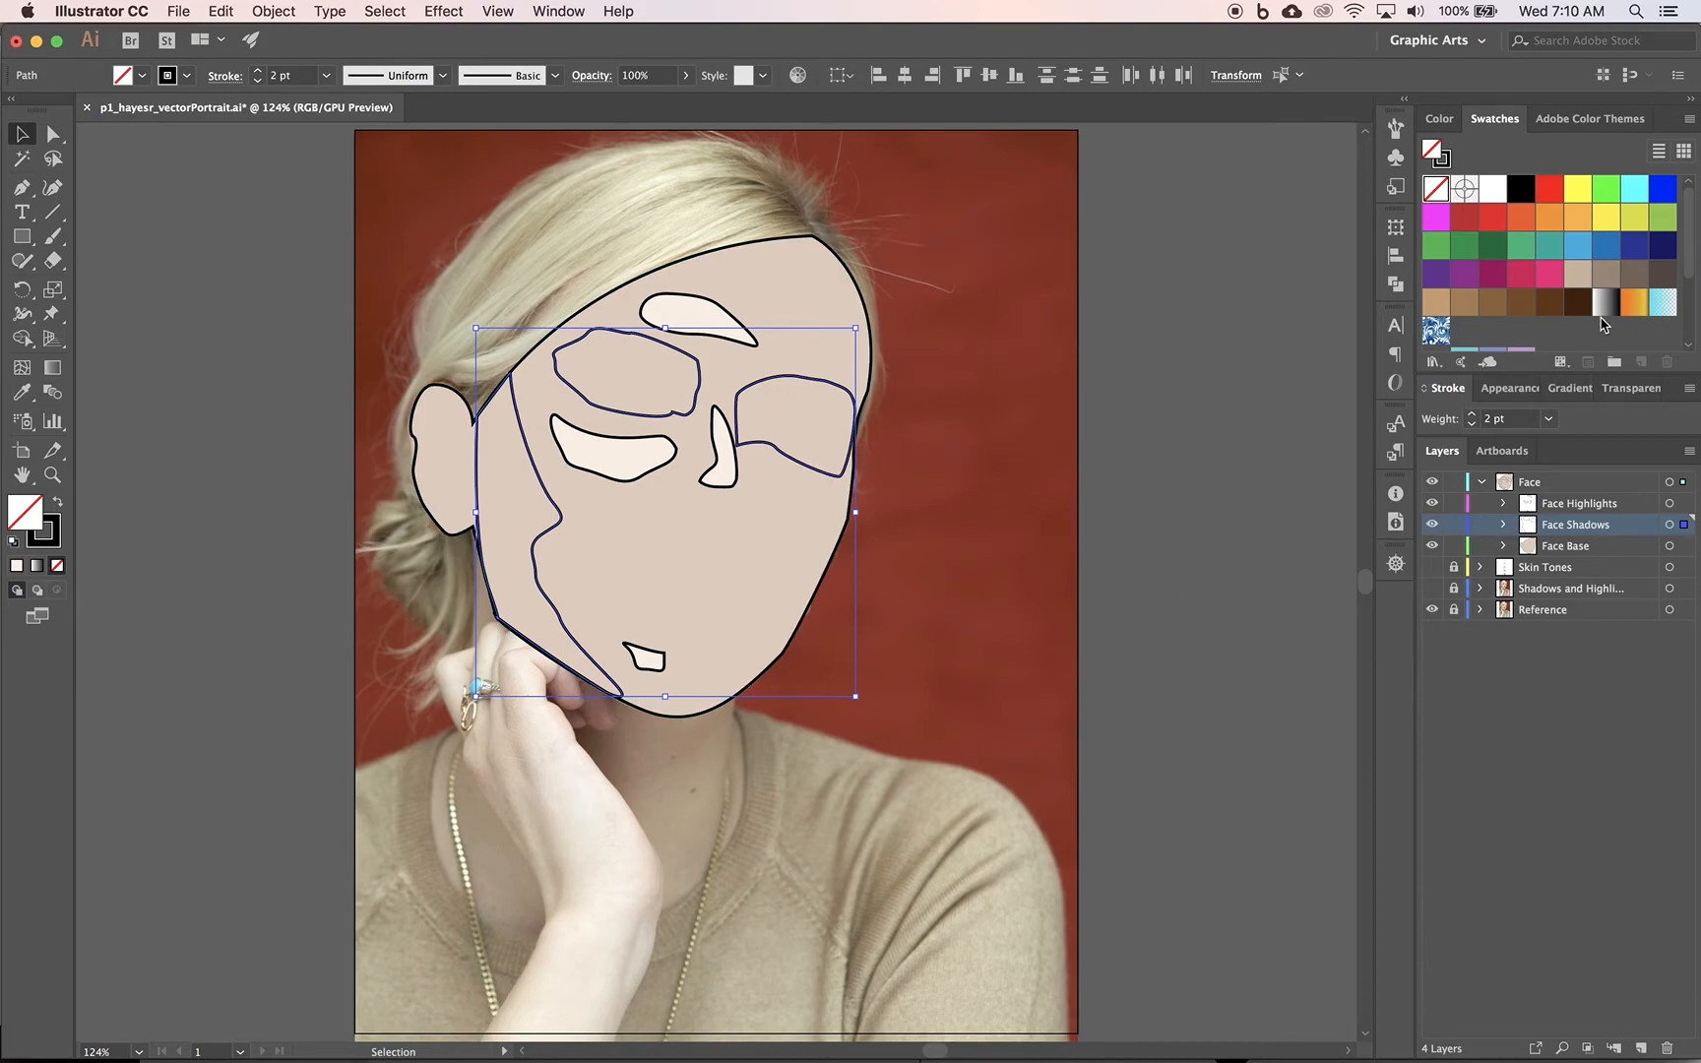
{"action": "scroll", "coordinate": [1602, 323], "scroll_direction": "down", "scroll_amount": 4}
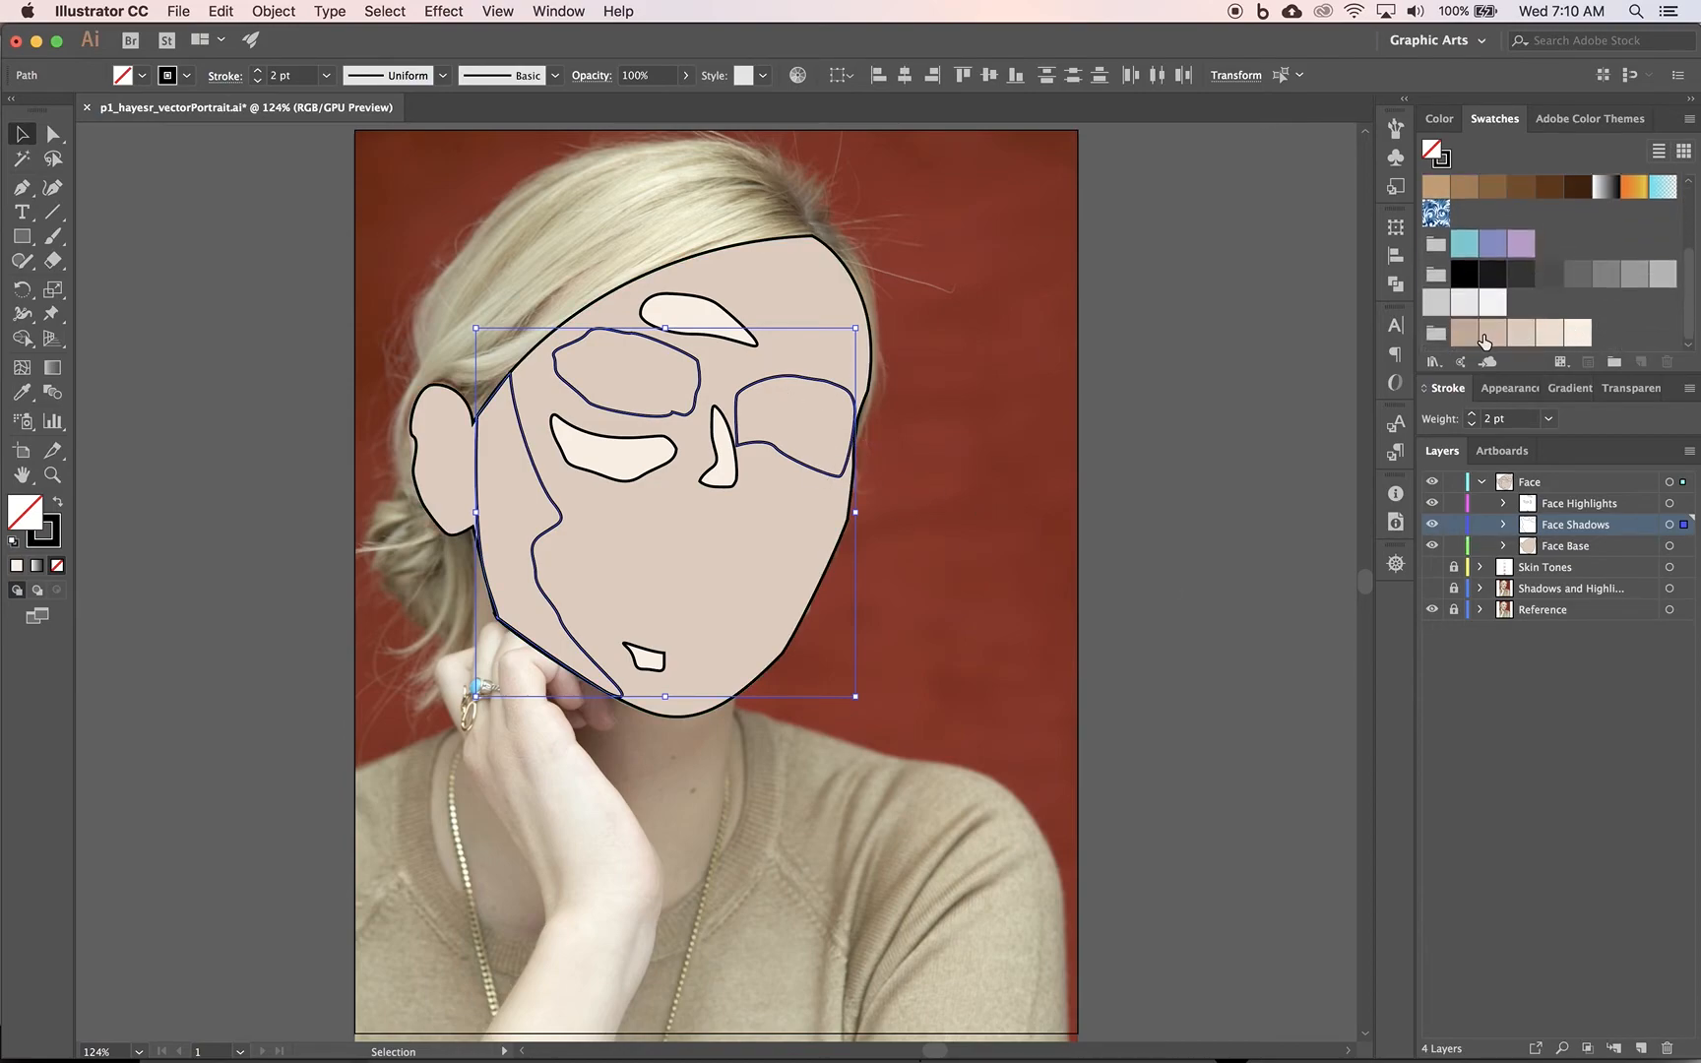
{"action": "left_click", "coordinate": [1466, 339]}
{"action": "left_click", "coordinate": [1490, 339]}
{"action": "left_click", "coordinate": [1467, 338]}
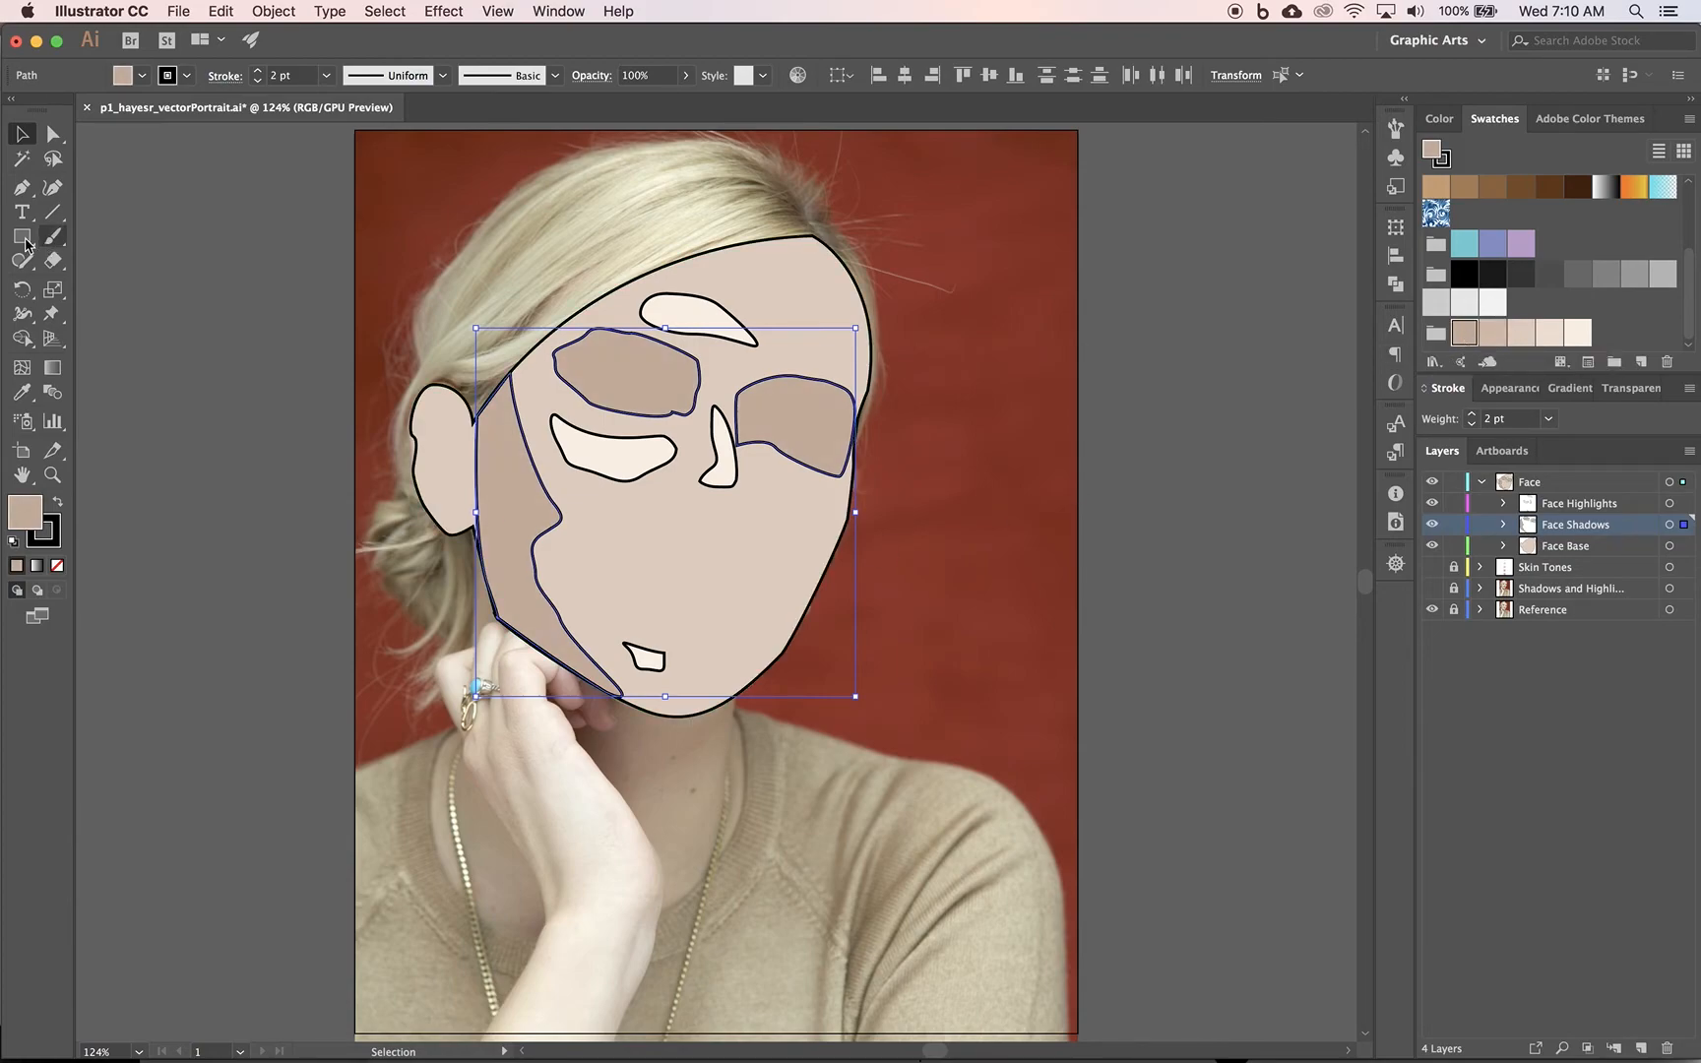
Step: Remove the stroke from all the face base, highlight and shadow shapes
{"action": "key", "text": "super+a"}
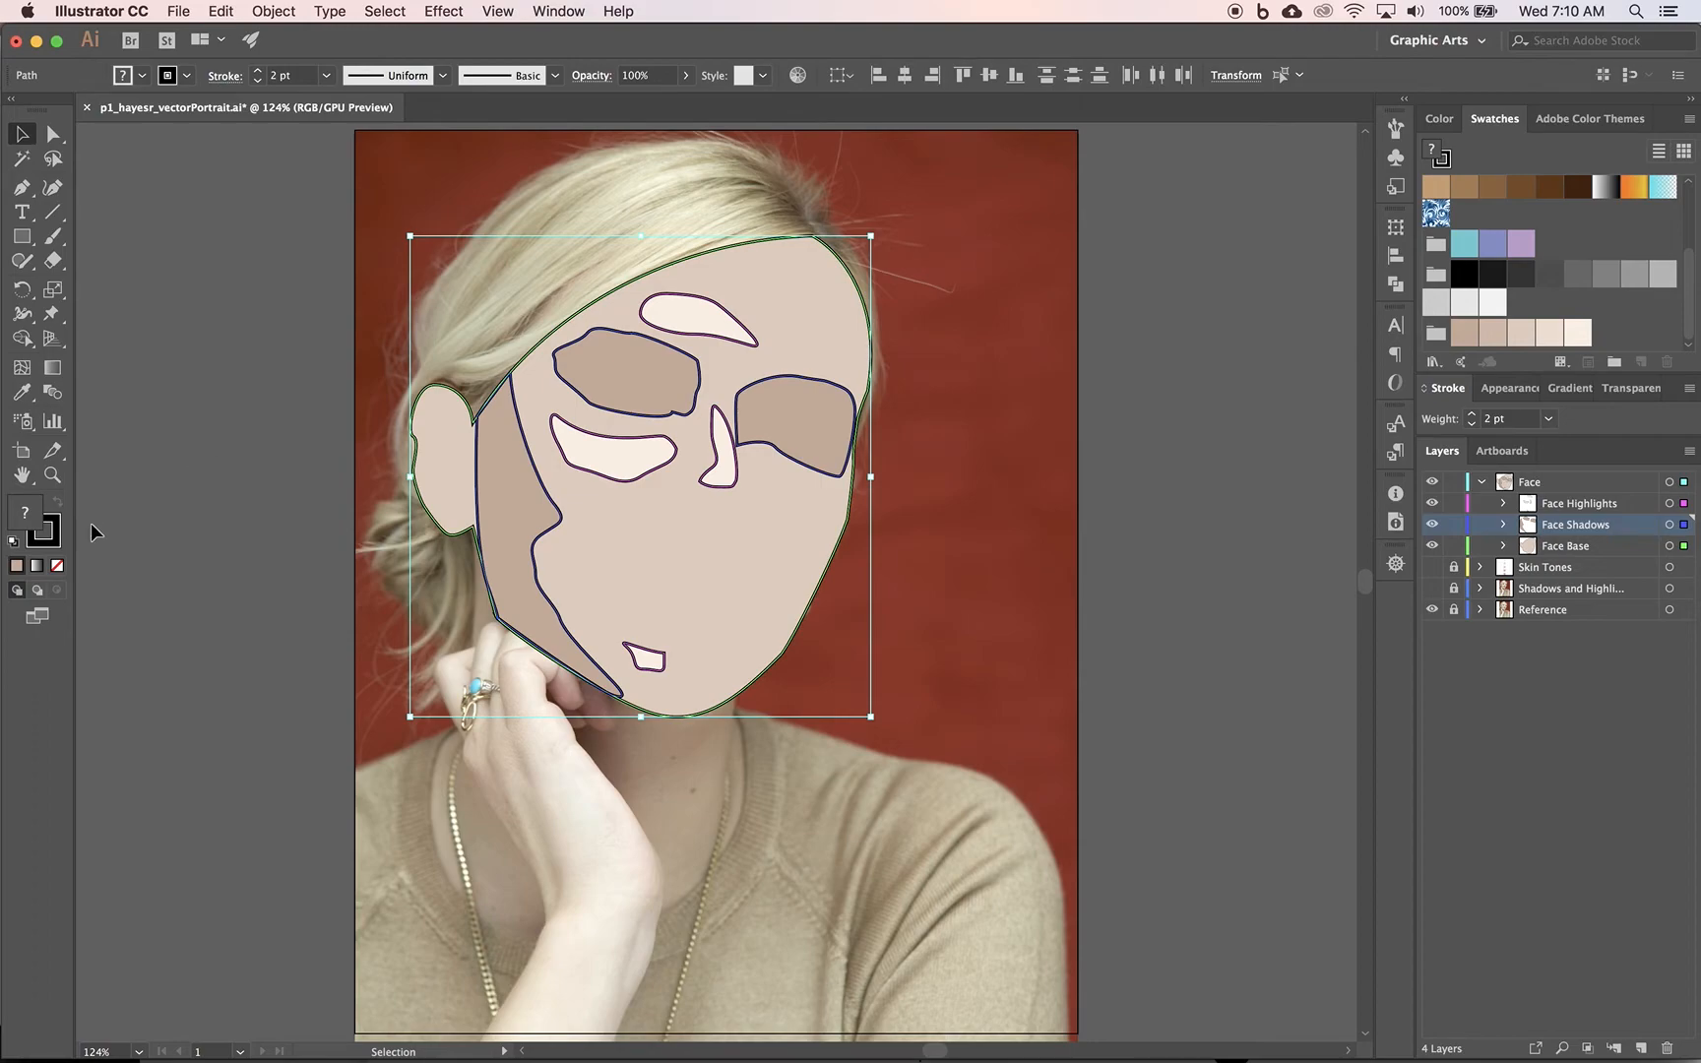
{"action": "left_click", "coordinate": [51, 540]}
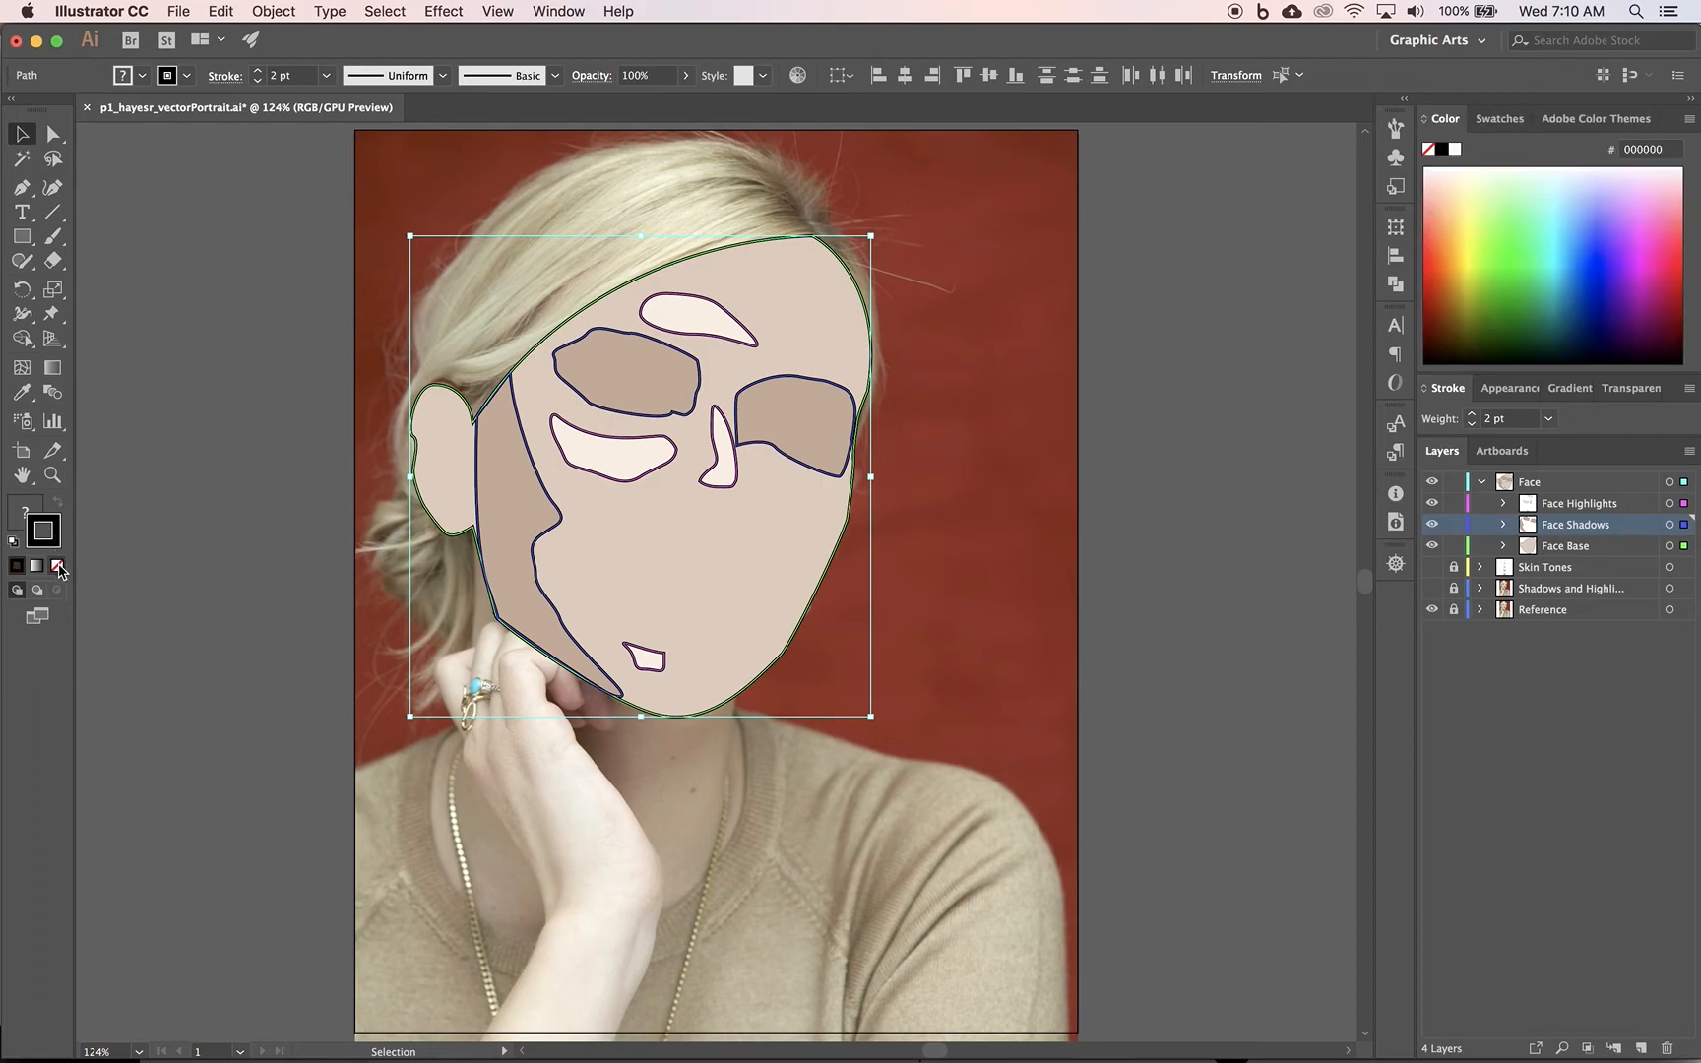
{"action": "left_click", "coordinate": [57, 565]}
{"action": "left_click", "coordinate": [195, 537]}
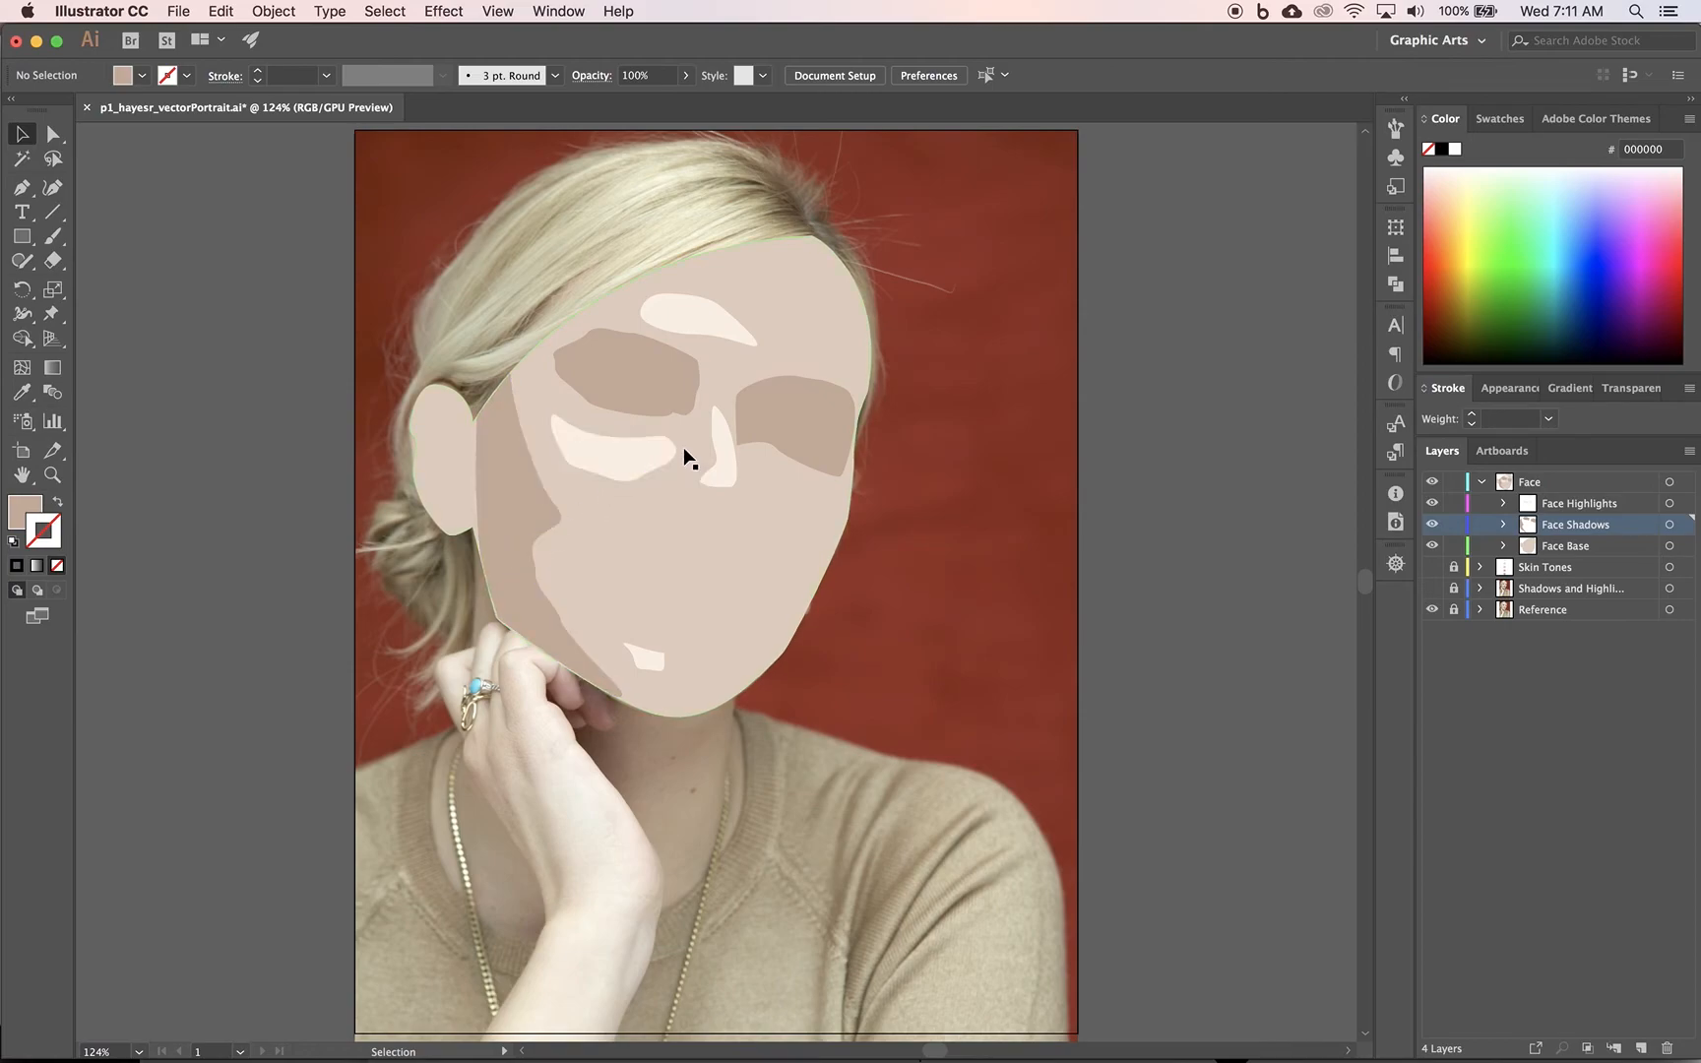
Step: Set the opacity of the two eye-area shadows and the cheek-side shadow to 20%
{"action": "left_click", "coordinate": [649, 394]}
{"action": "left_click", "coordinate": [790, 393], "text": "shift"}
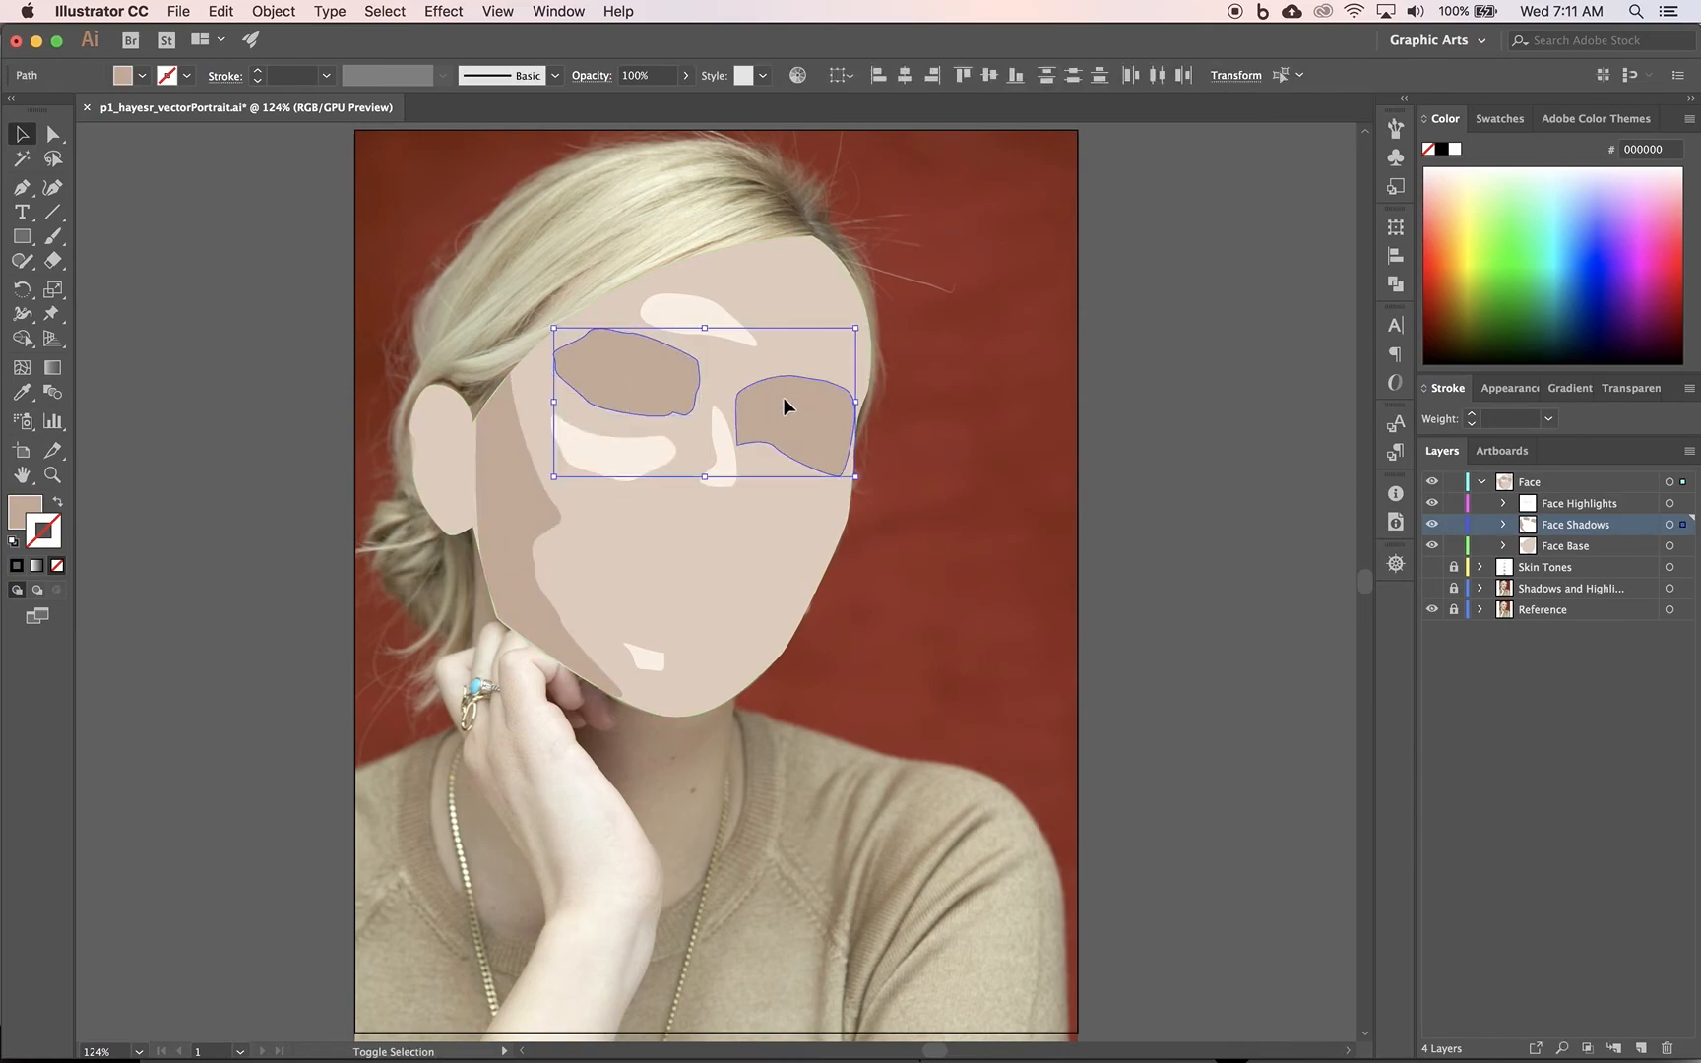
{"action": "left_click", "coordinate": [530, 522], "text": "shift"}
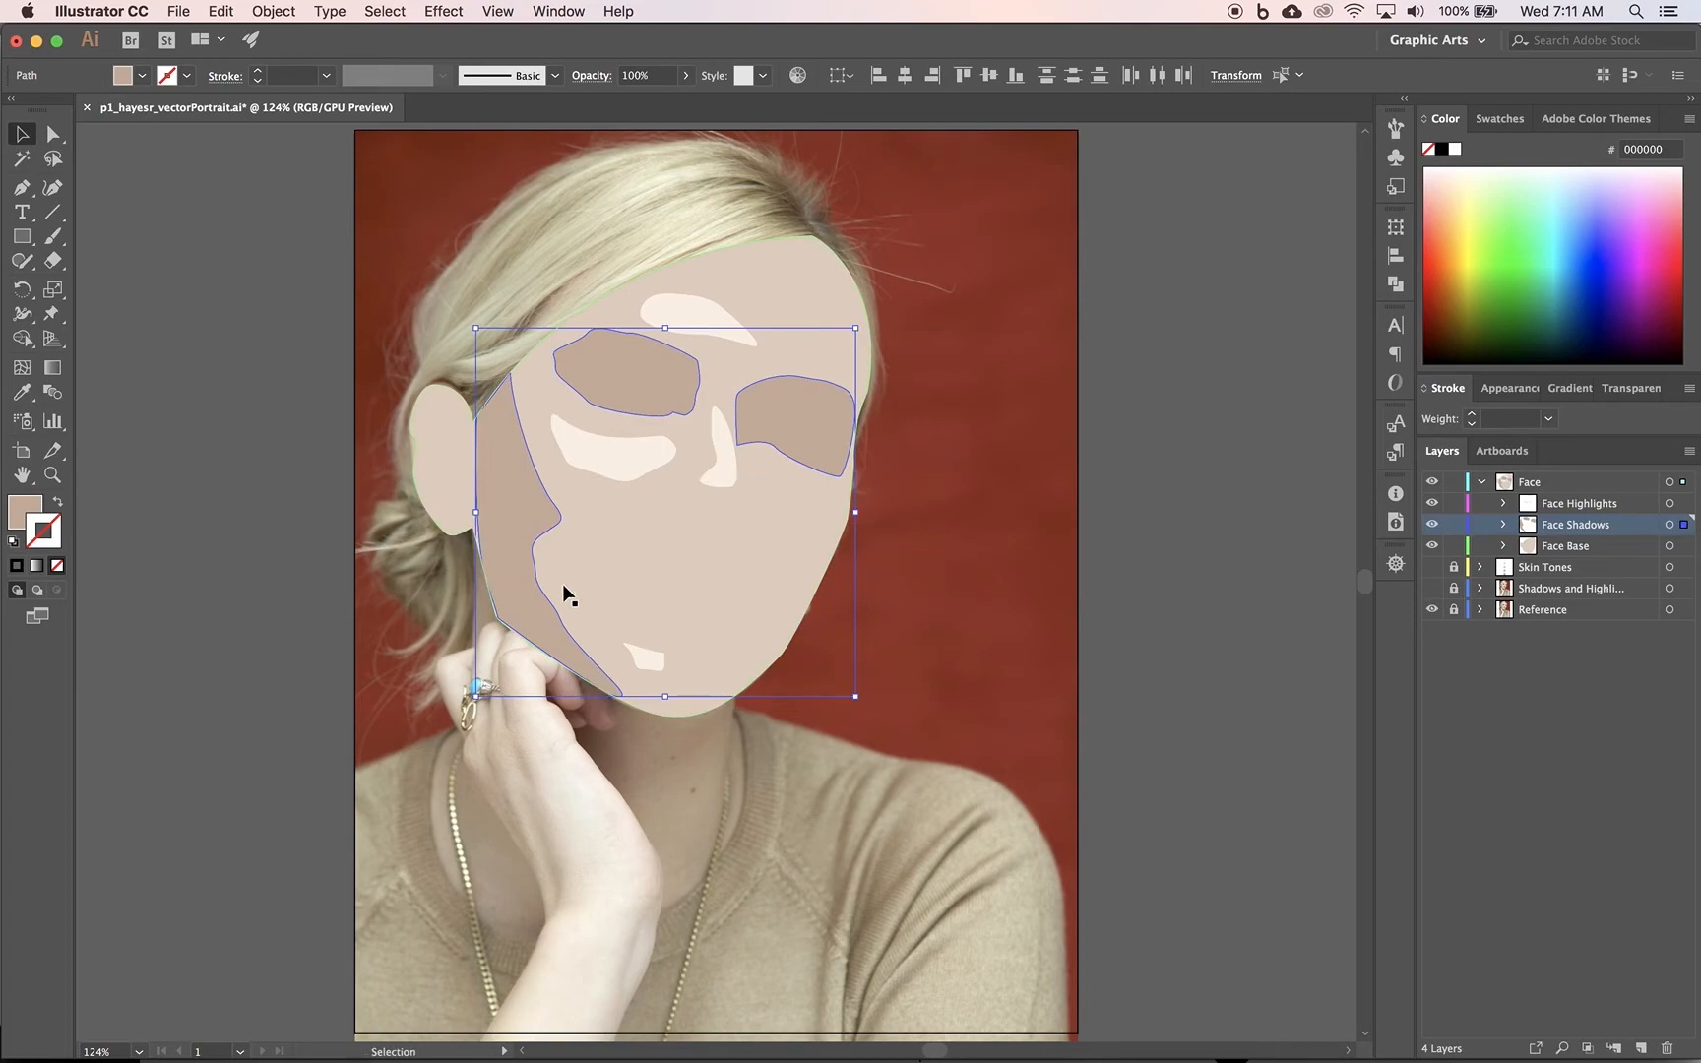
{"action": "left_click", "coordinate": [1632, 391]}
{"action": "left_click", "coordinate": [1640, 420]}
{"action": "left_click_drag", "start_coordinate": [1635, 444], "coordinate": [1578, 449]}
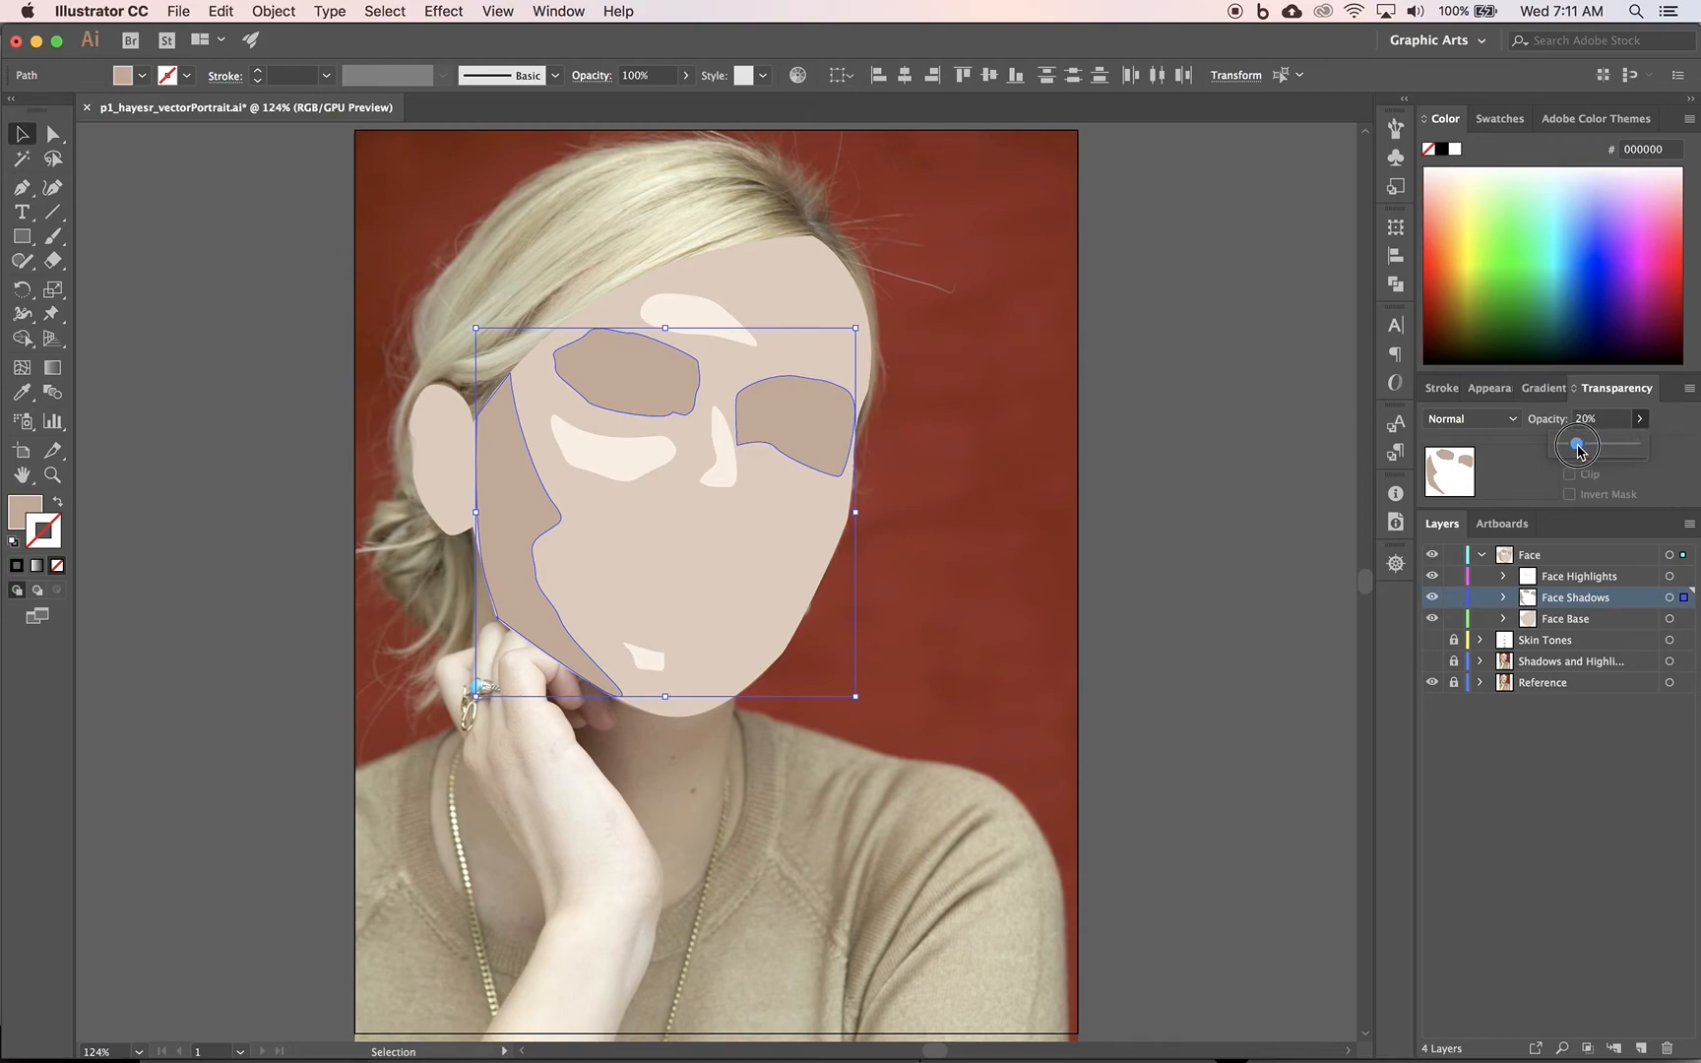
{"action": "left_click", "coordinate": [1395, 521]}
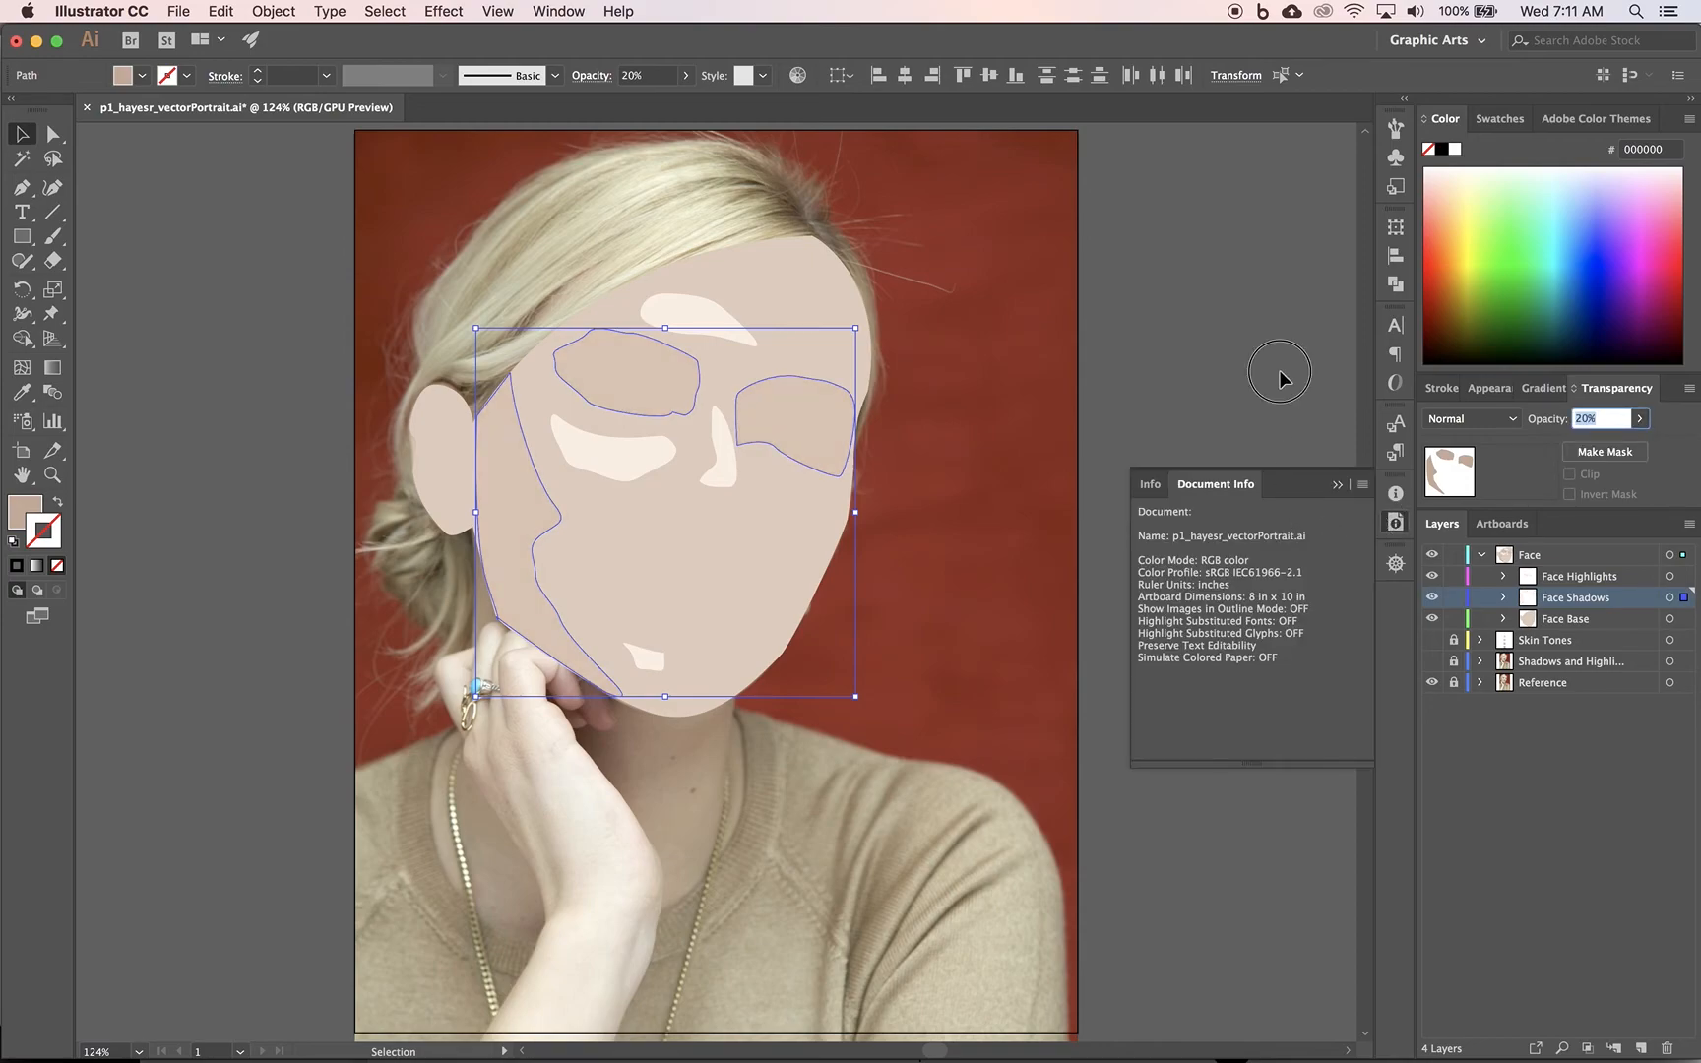
{"action": "left_click", "coordinate": [1314, 419]}
{"action": "left_click", "coordinate": [1337, 485]}
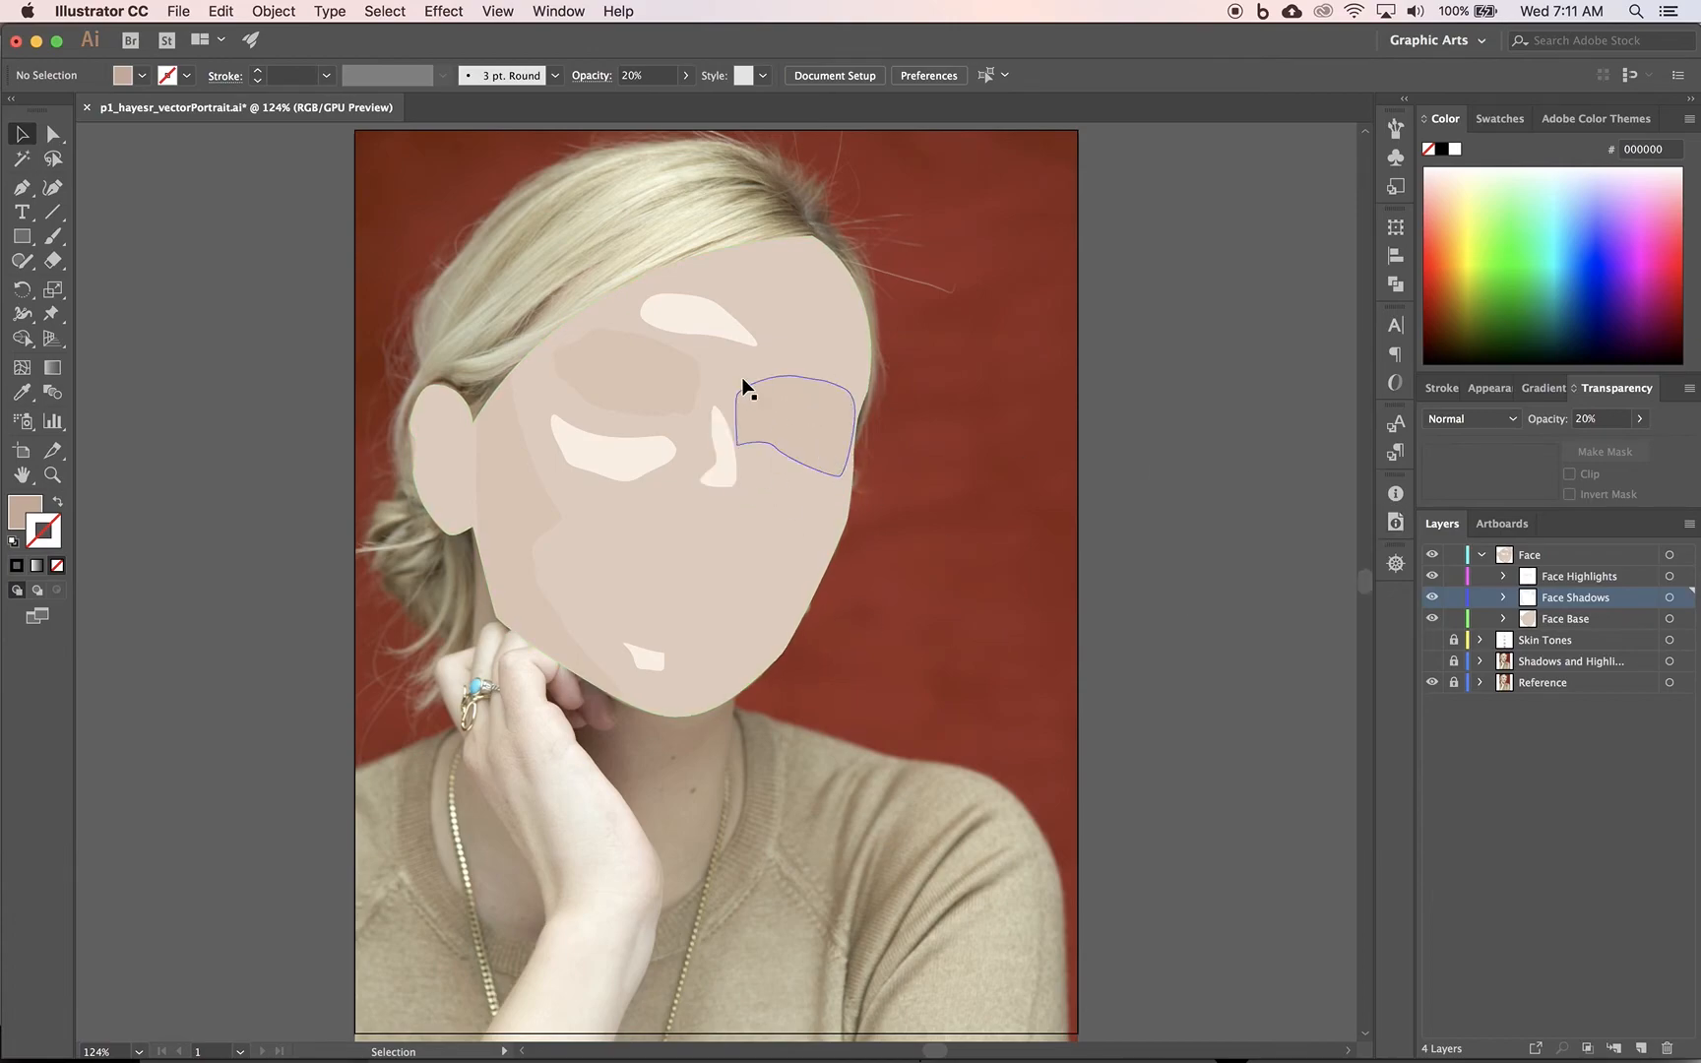
Step: Set the opacity of the forehead, under-eye, nose and chin highlight shapes to 30%
{"action": "left_click", "coordinate": [719, 320]}
{"action": "left_click", "coordinate": [611, 455], "text": "shift"}
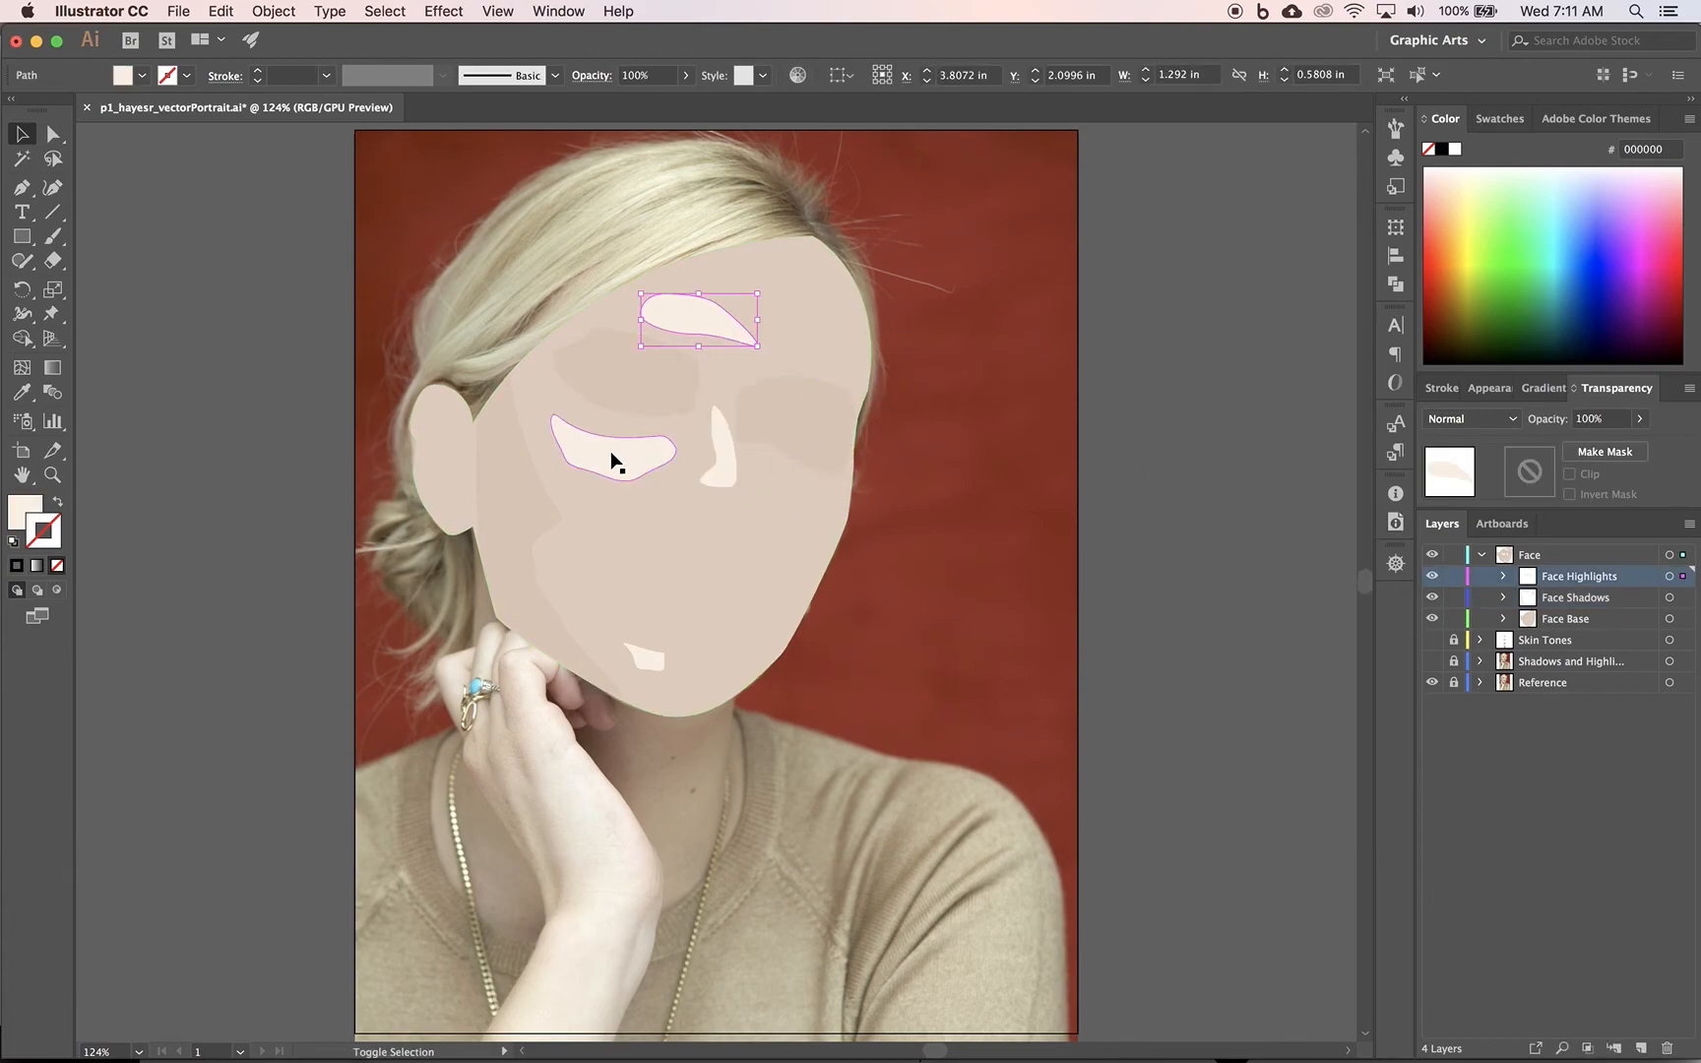
{"action": "left_click", "coordinate": [721, 458], "text": "shift"}
{"action": "left_click", "coordinate": [648, 656], "text": "shift"}
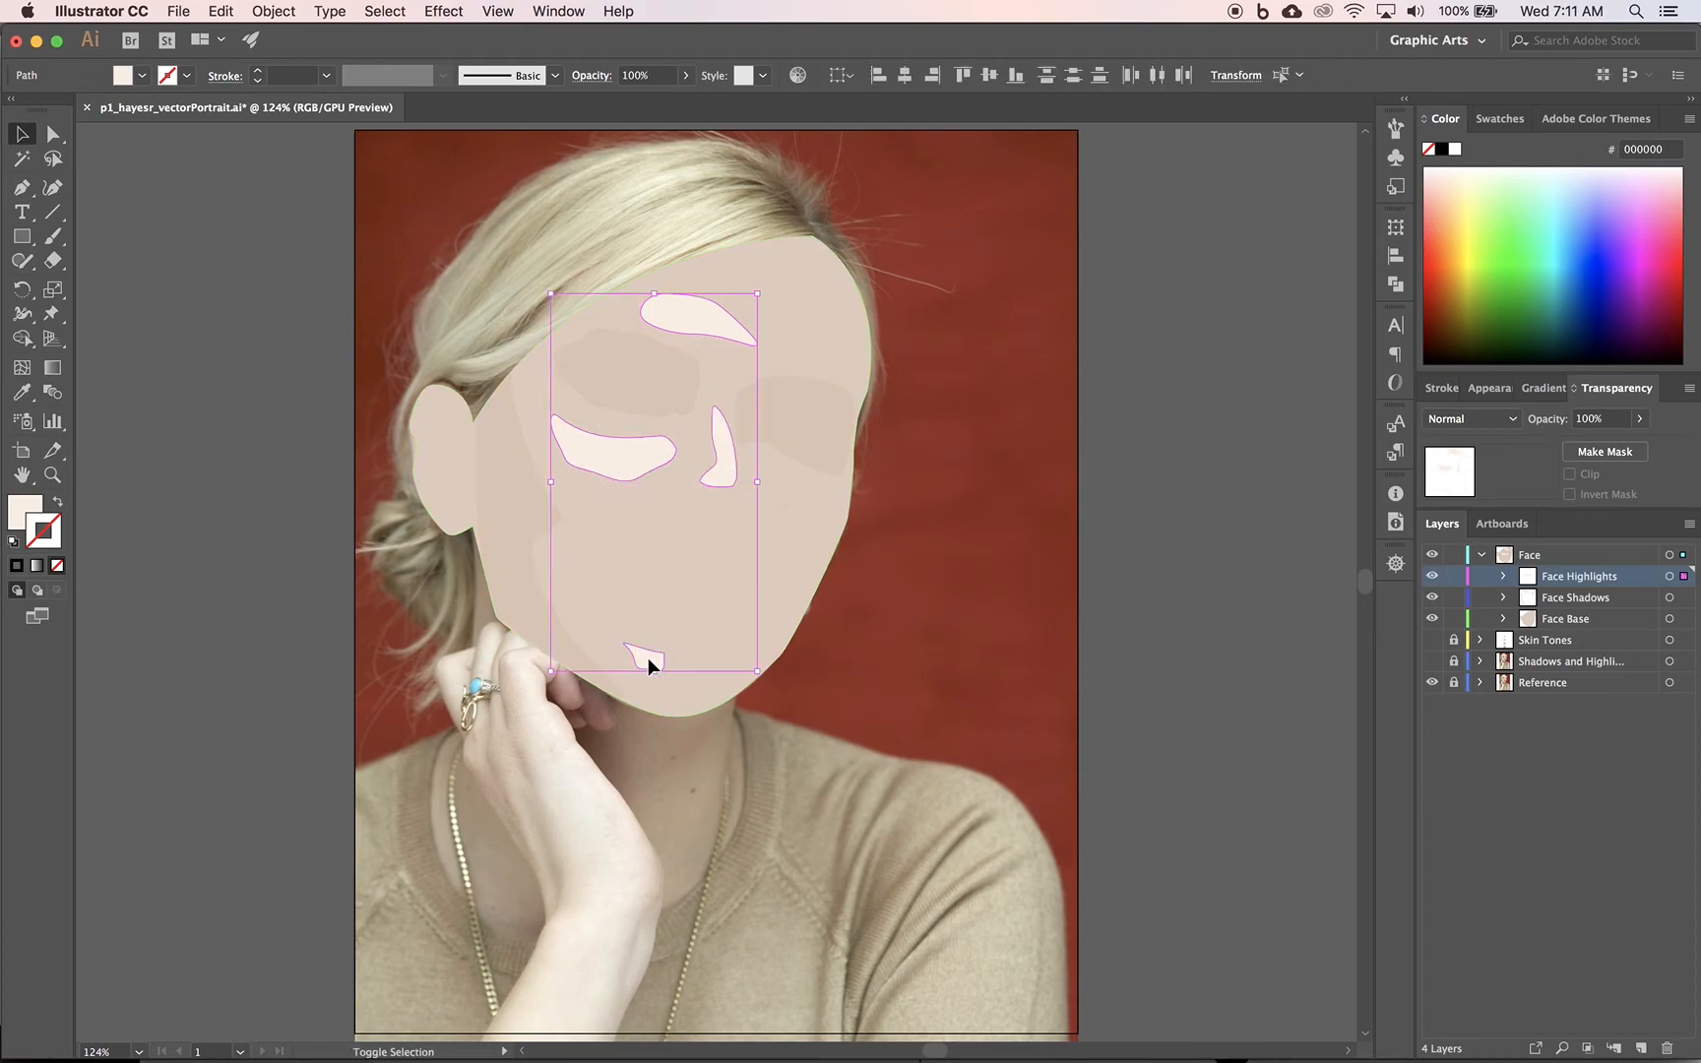
{"action": "left_click", "coordinate": [1641, 420]}
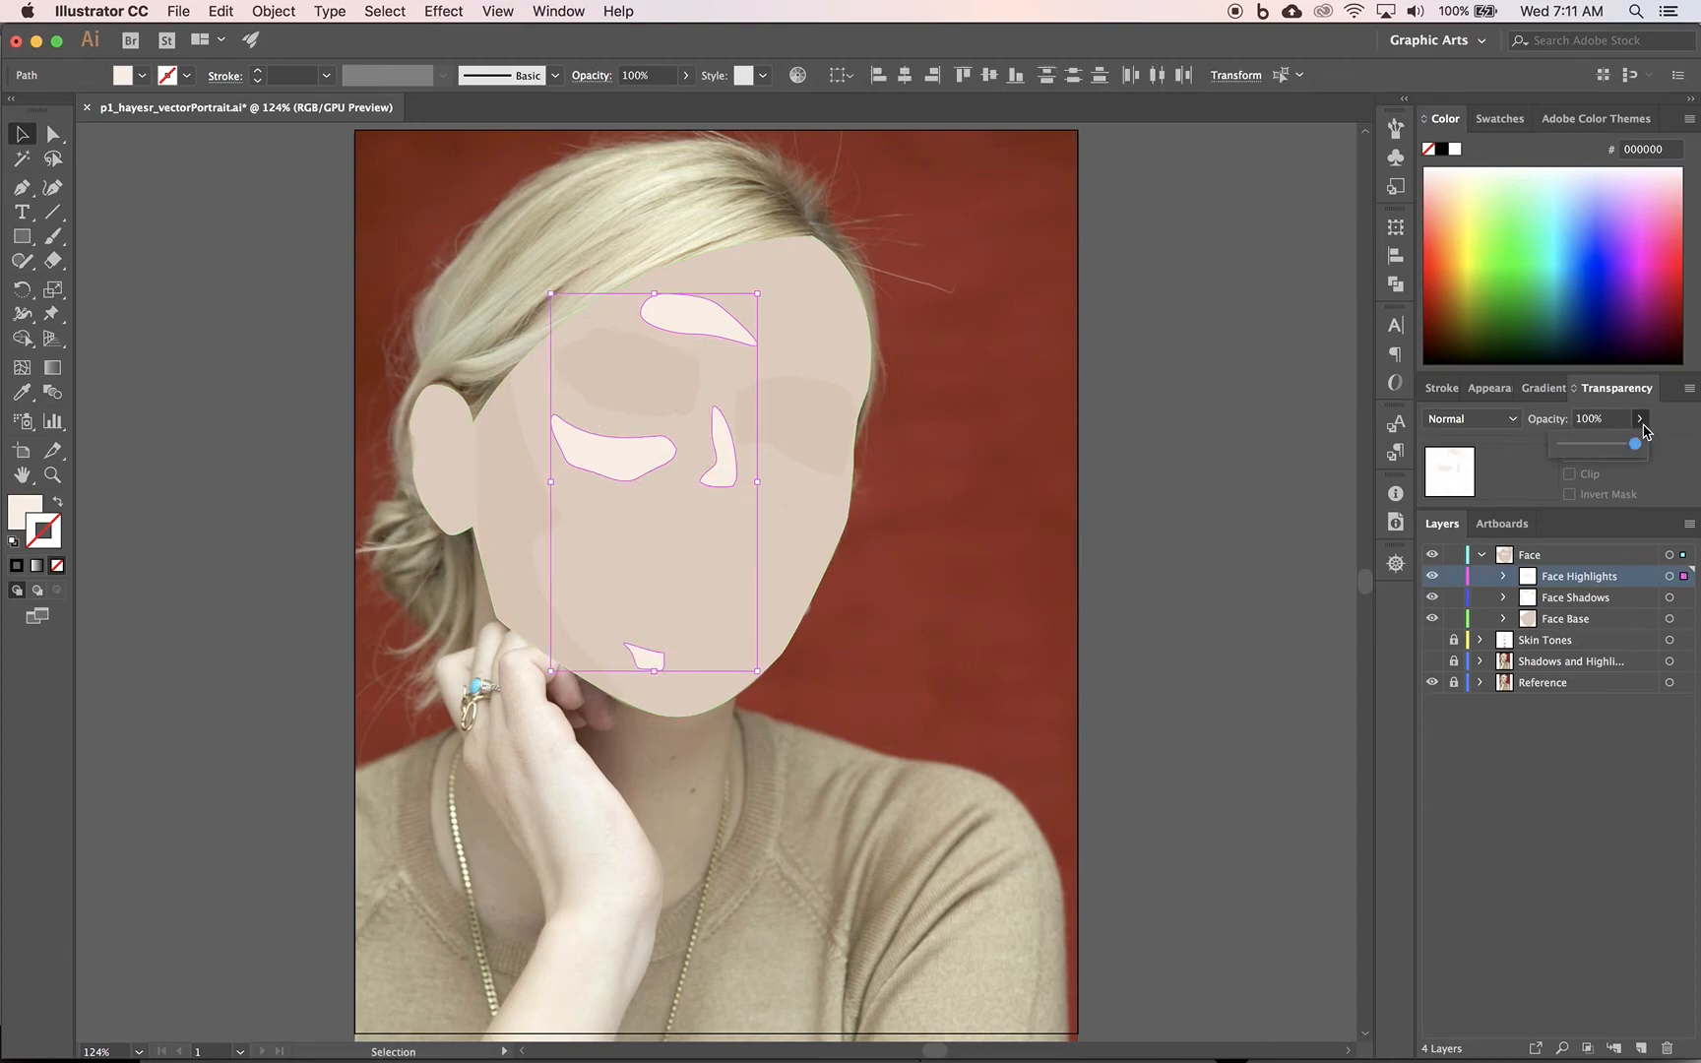
{"action": "left_click_drag", "start_coordinate": [1637, 451], "coordinate": [1585, 451]}
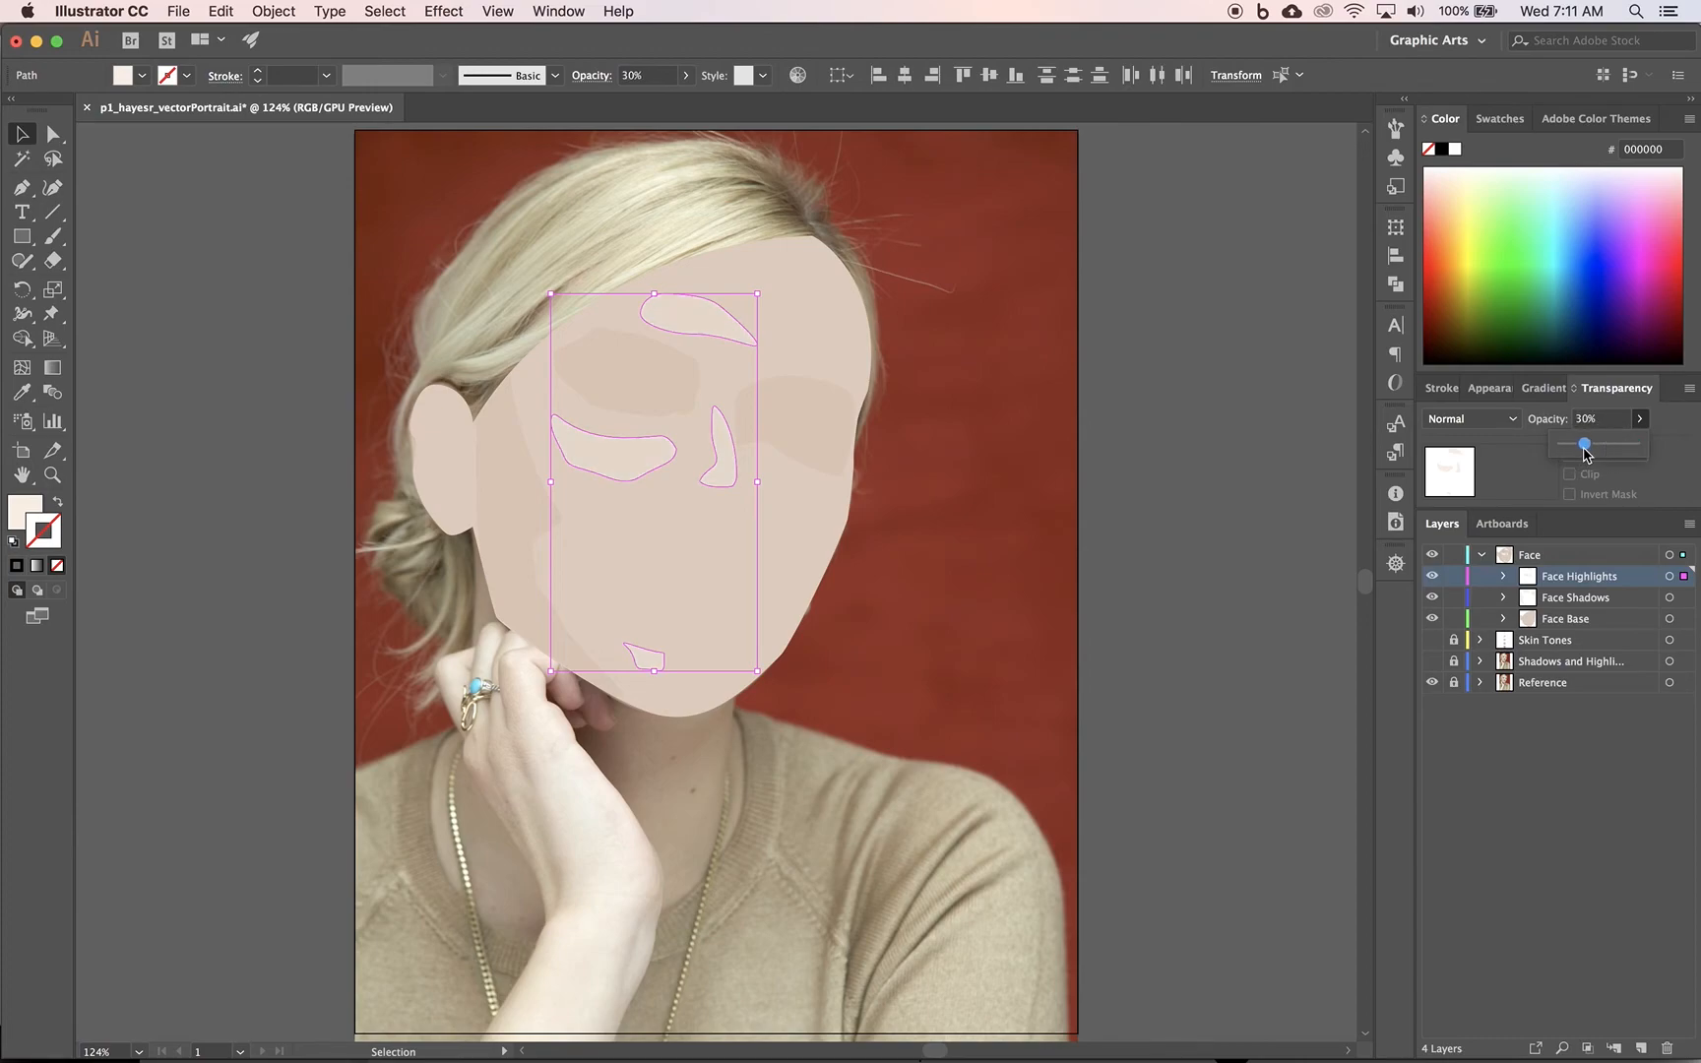
{"action": "left_click", "coordinate": [1271, 510]}
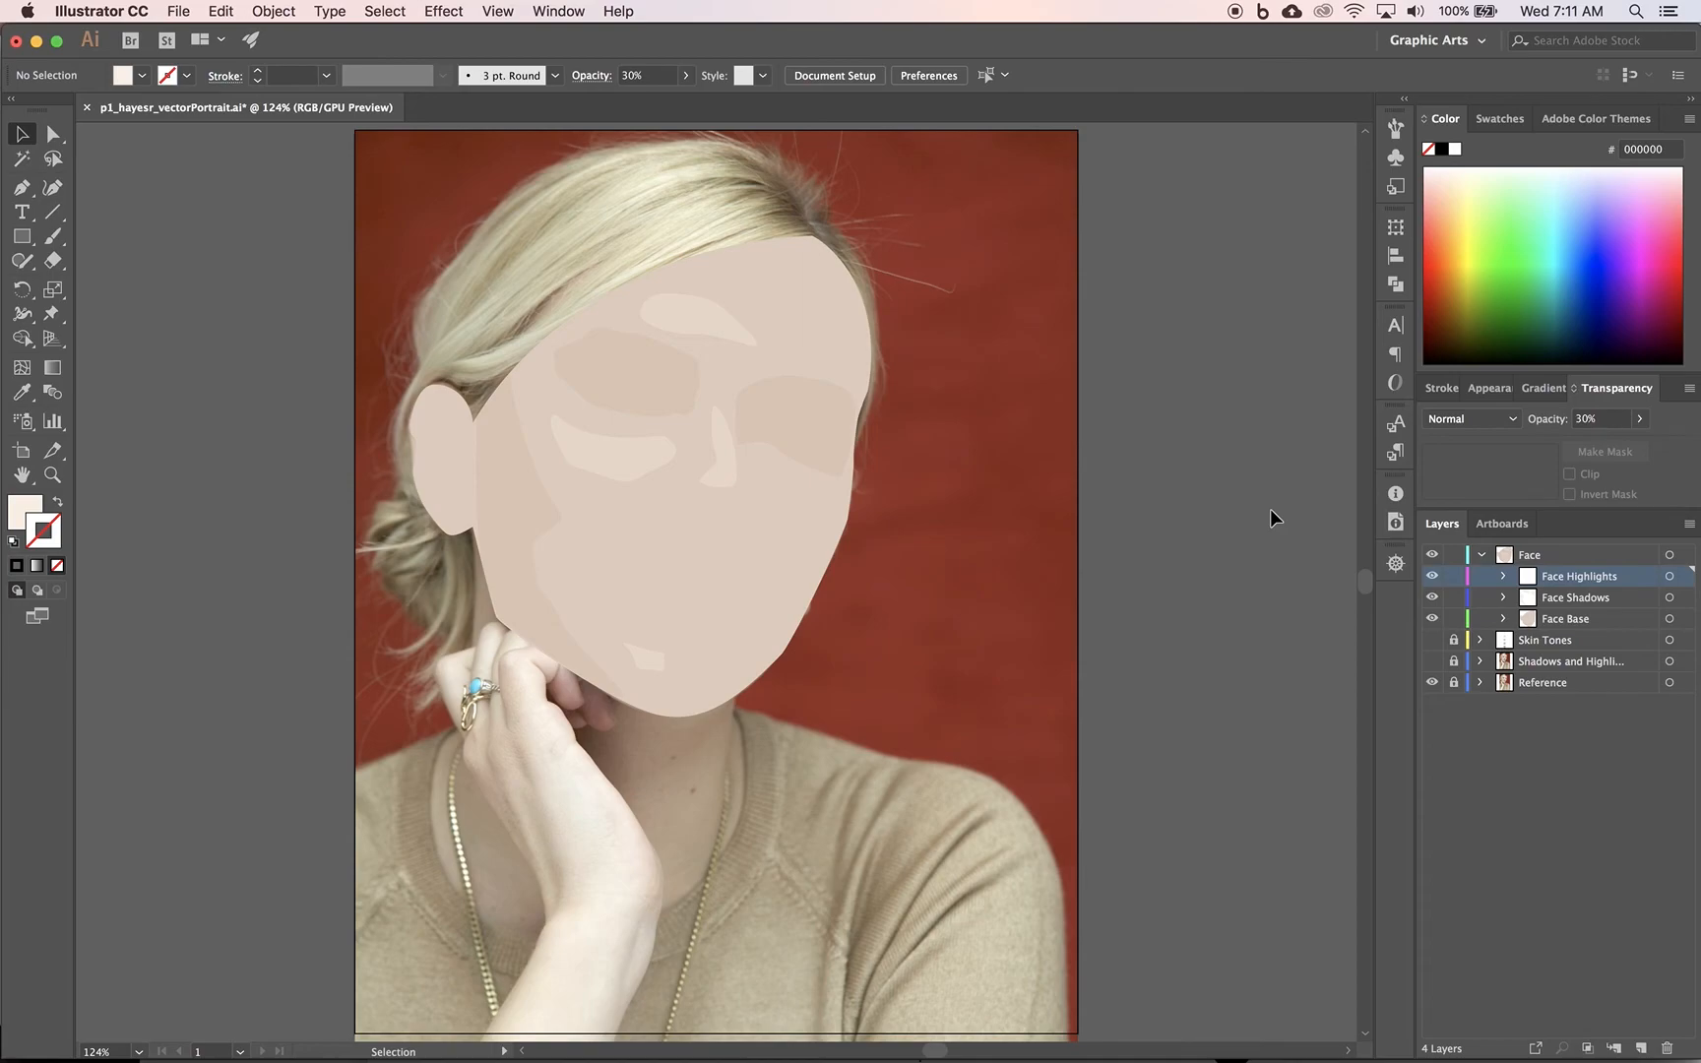
Step: Collapse, lock and hide the Face layer, leaving it as the active layer
{"action": "left_click", "coordinate": [1480, 557]}
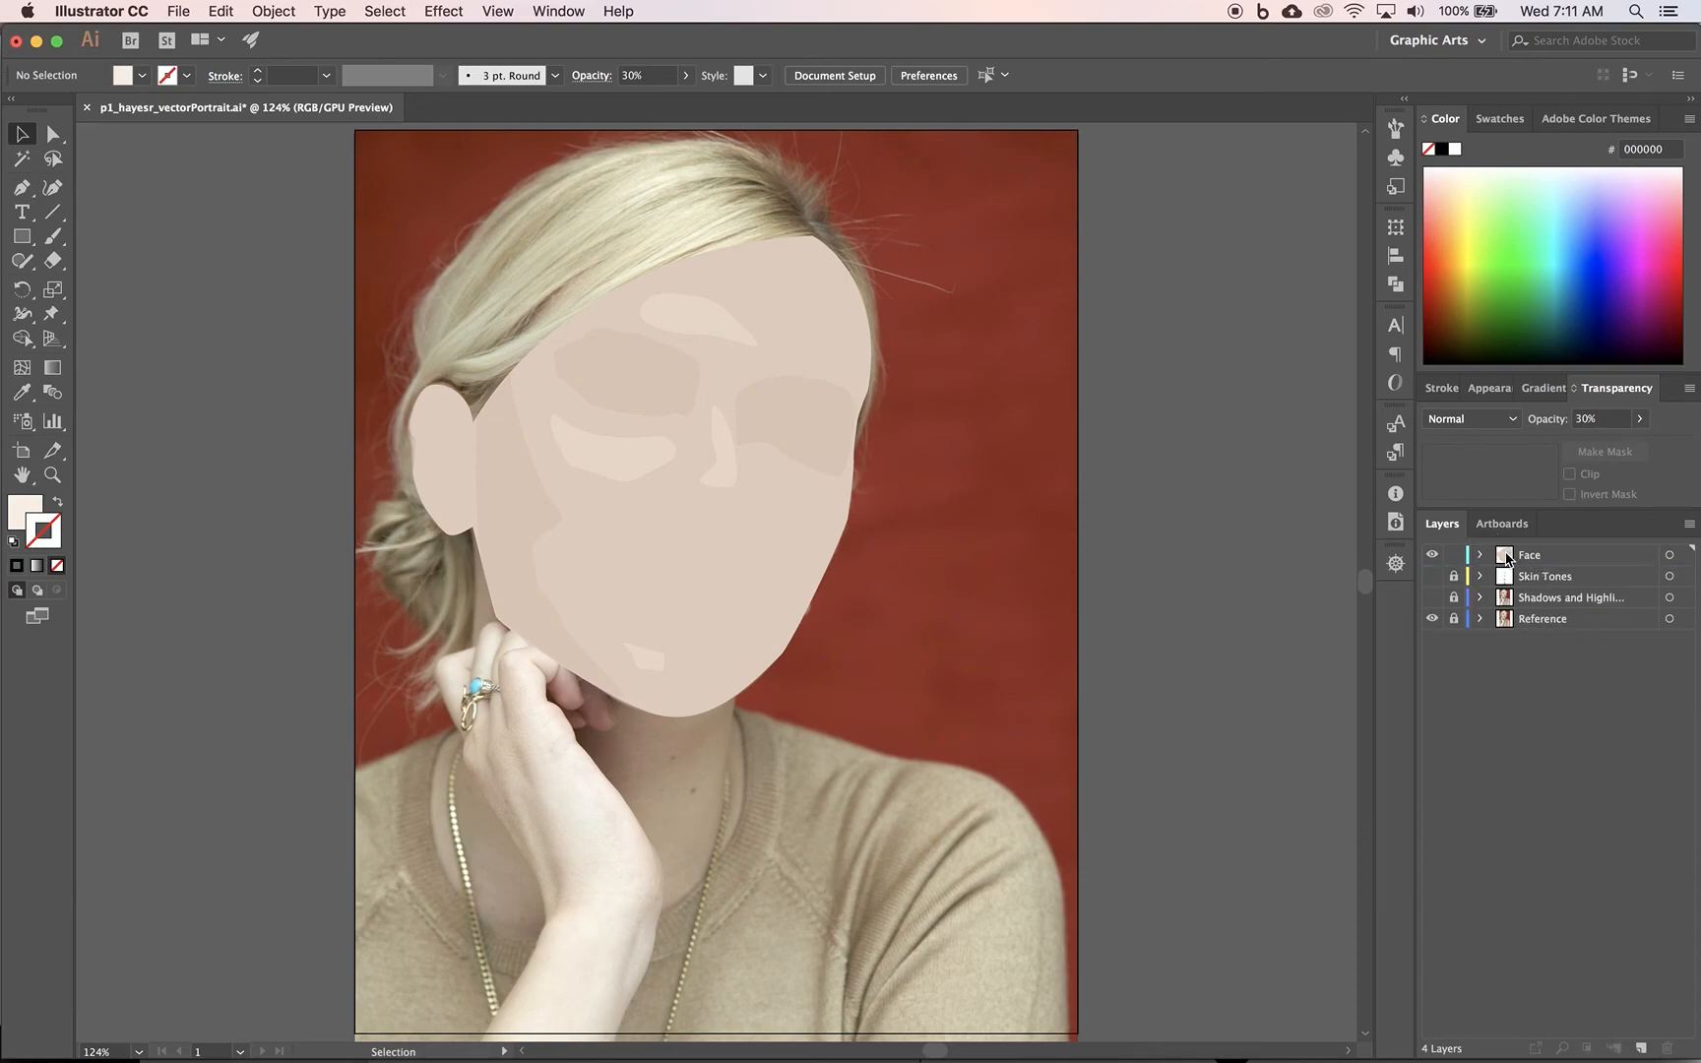
{"action": "left_click", "coordinate": [1481, 557]}
{"action": "left_click", "coordinate": [1482, 557]}
{"action": "left_click", "coordinate": [1454, 555]}
{"action": "left_click", "coordinate": [1433, 554]}
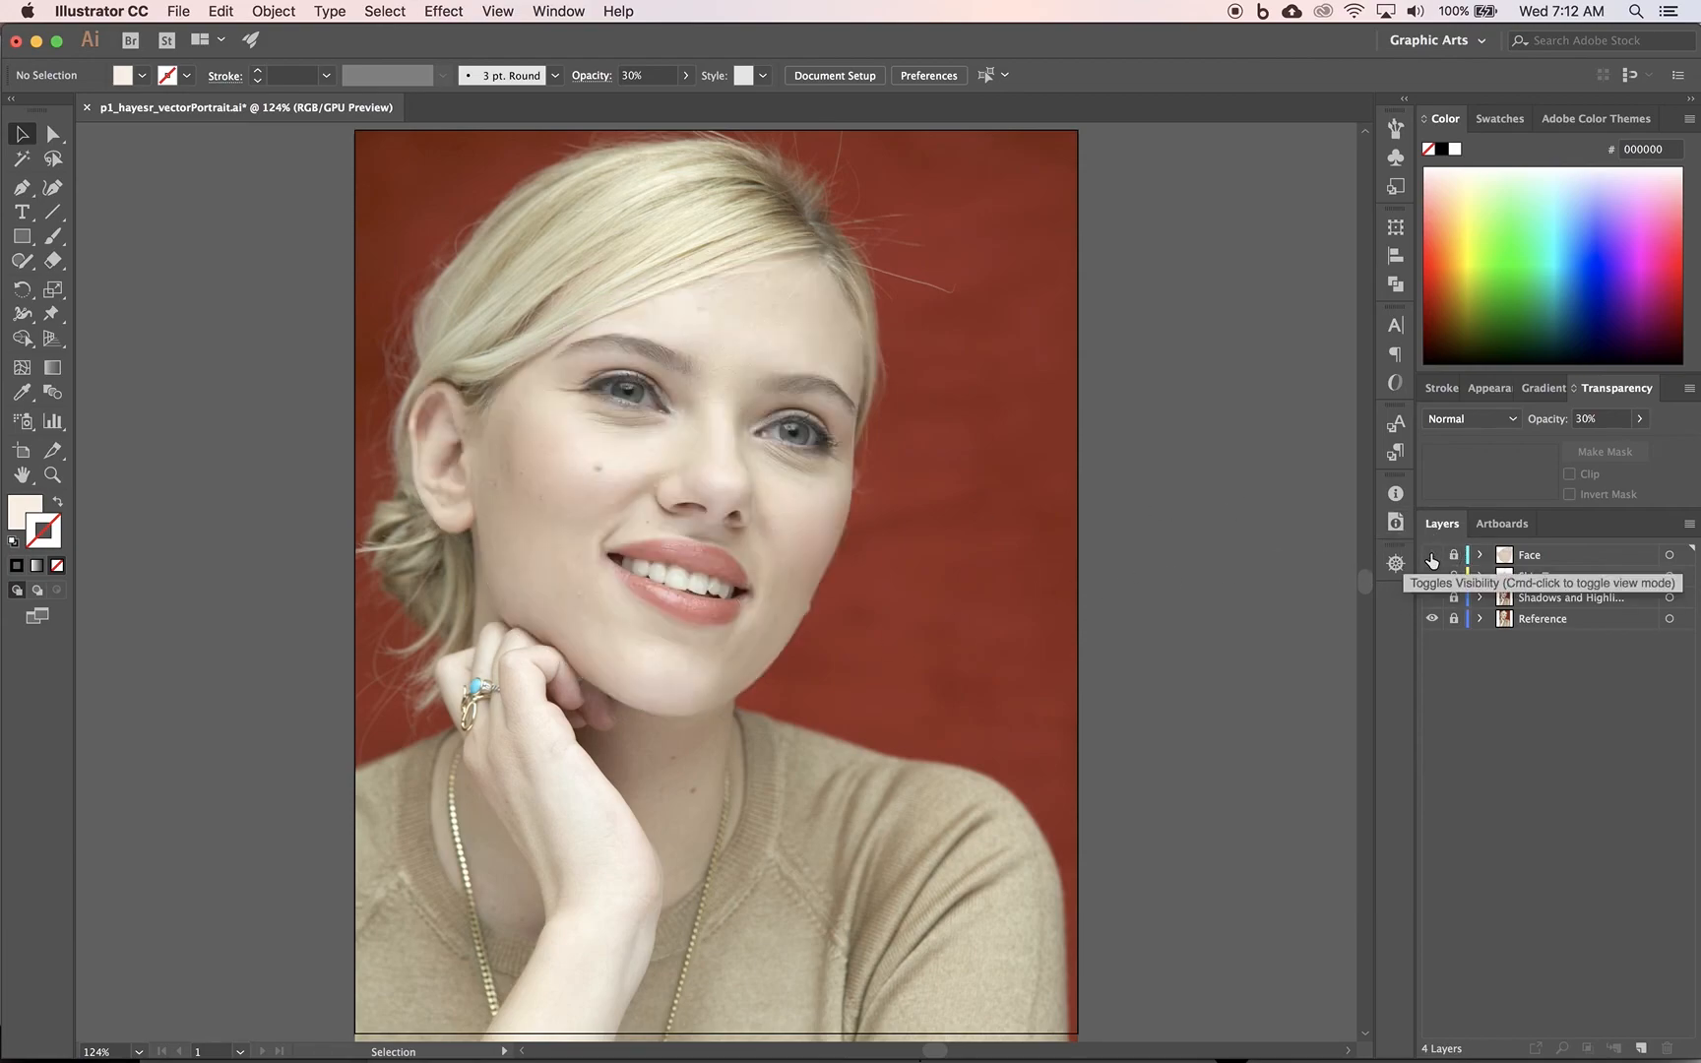
{"action": "left_click", "coordinate": [1553, 558]}
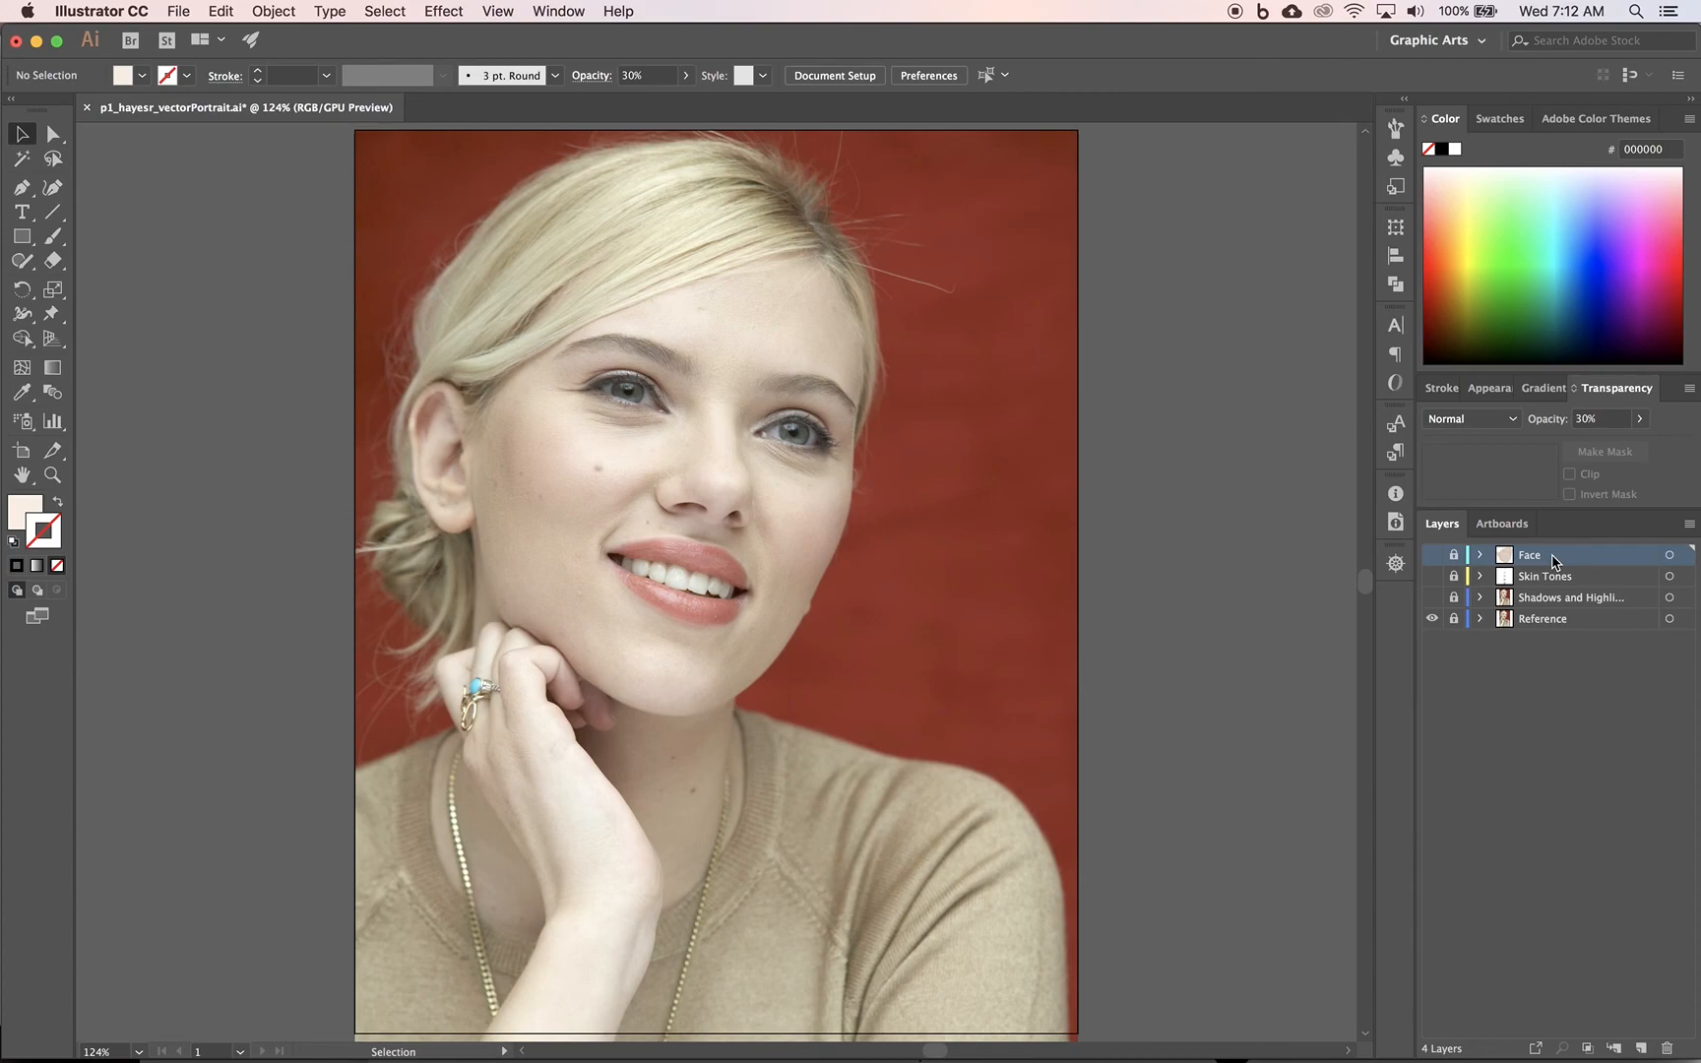